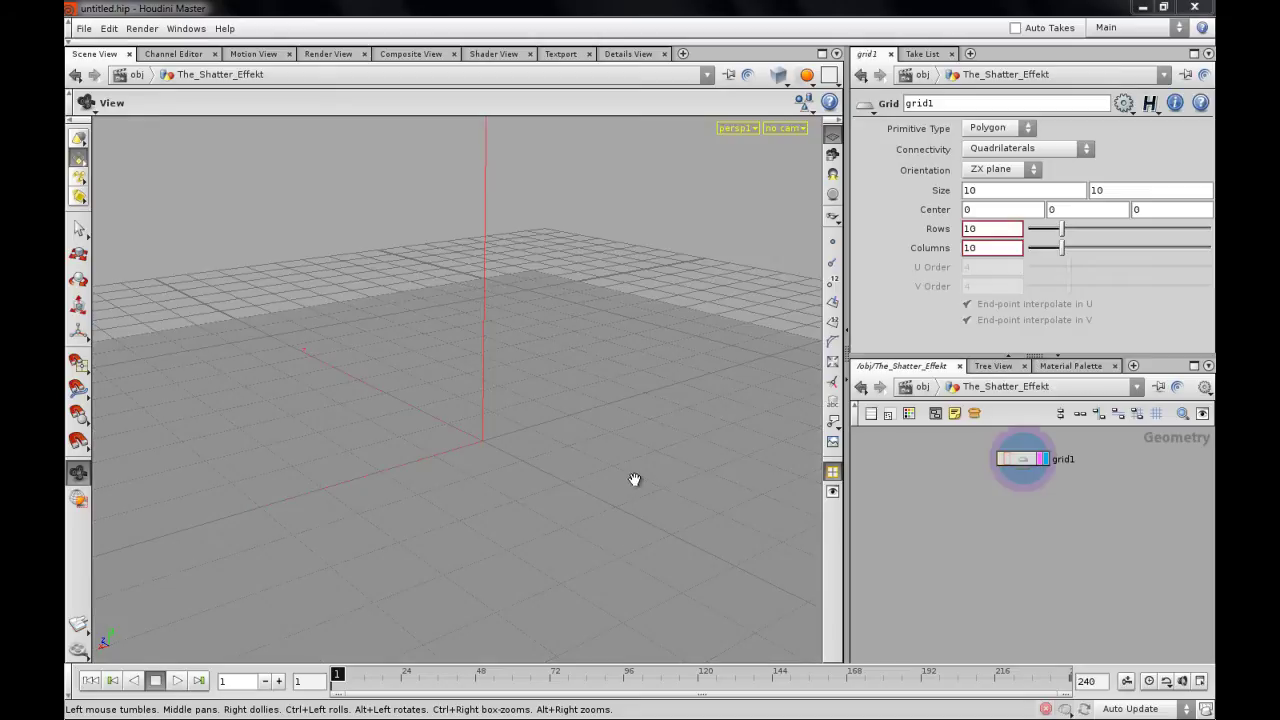
# - Switch the viewport to wireframe shading and hide the reference plane so only the grid's polygons are drawn
pyautogui.moveTo(634, 480); pyautogui.dragTo(449, 546)
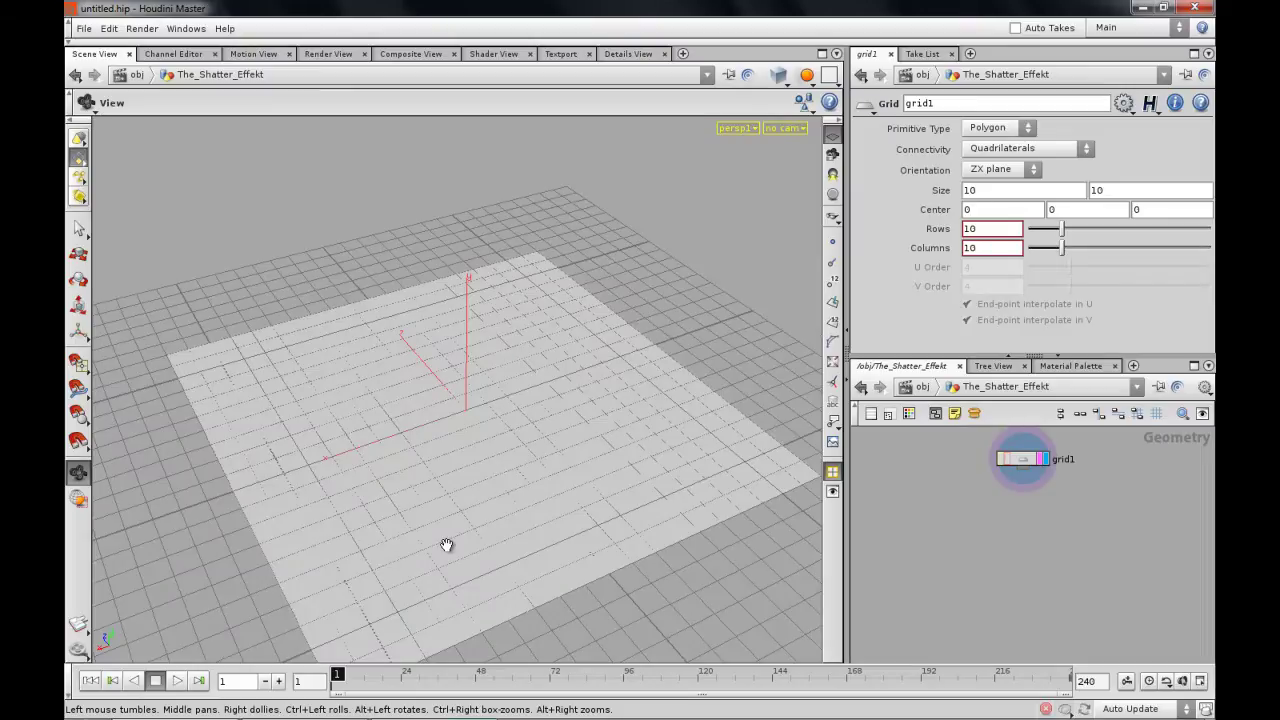
pyautogui.press('d')
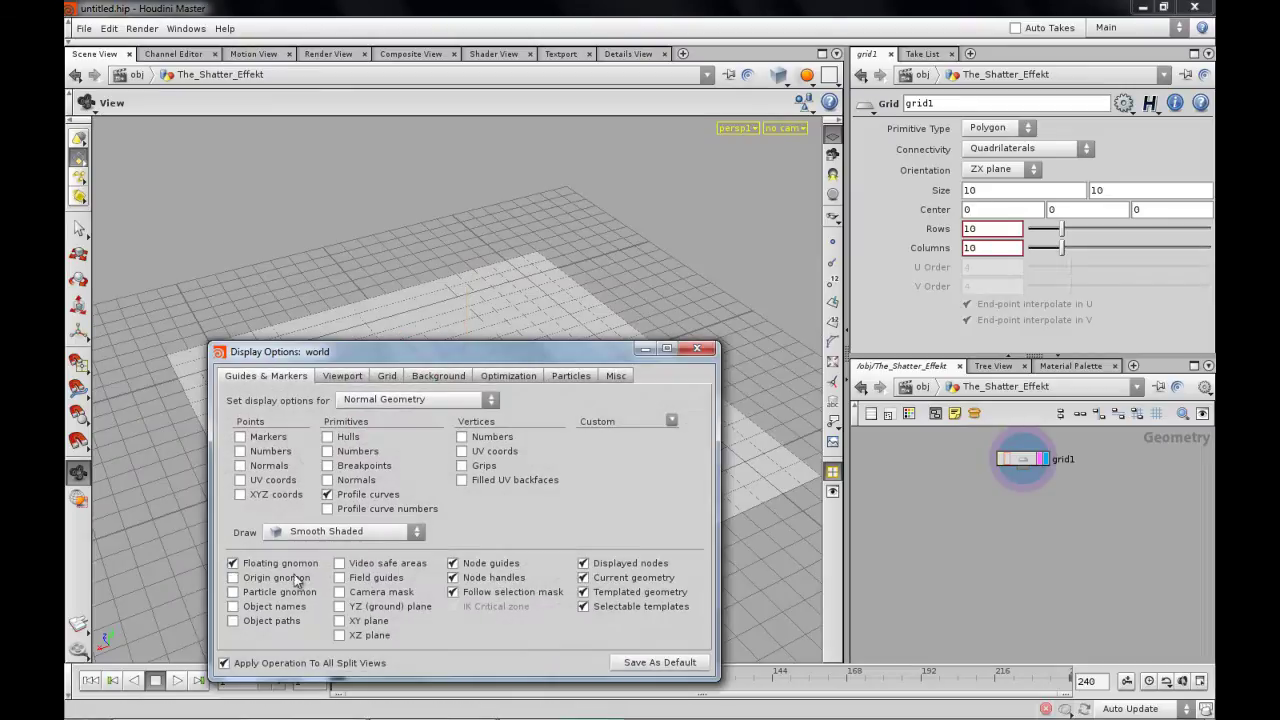
pyautogui.click(697, 349)
pyautogui.moveTo(526, 431)
pyautogui.mouseDown()
pyautogui.moveTo(557, 406)
pyautogui.moveTo(491, 480)
pyautogui.moveTo(454, 449)
pyautogui.moveTo(588, 401)
pyautogui.mouseUp()
pyautogui.press('w')
pyautogui.click(831, 152)
pyautogui.moveTo(611, 297); pyautogui.dragTo(257, 309)
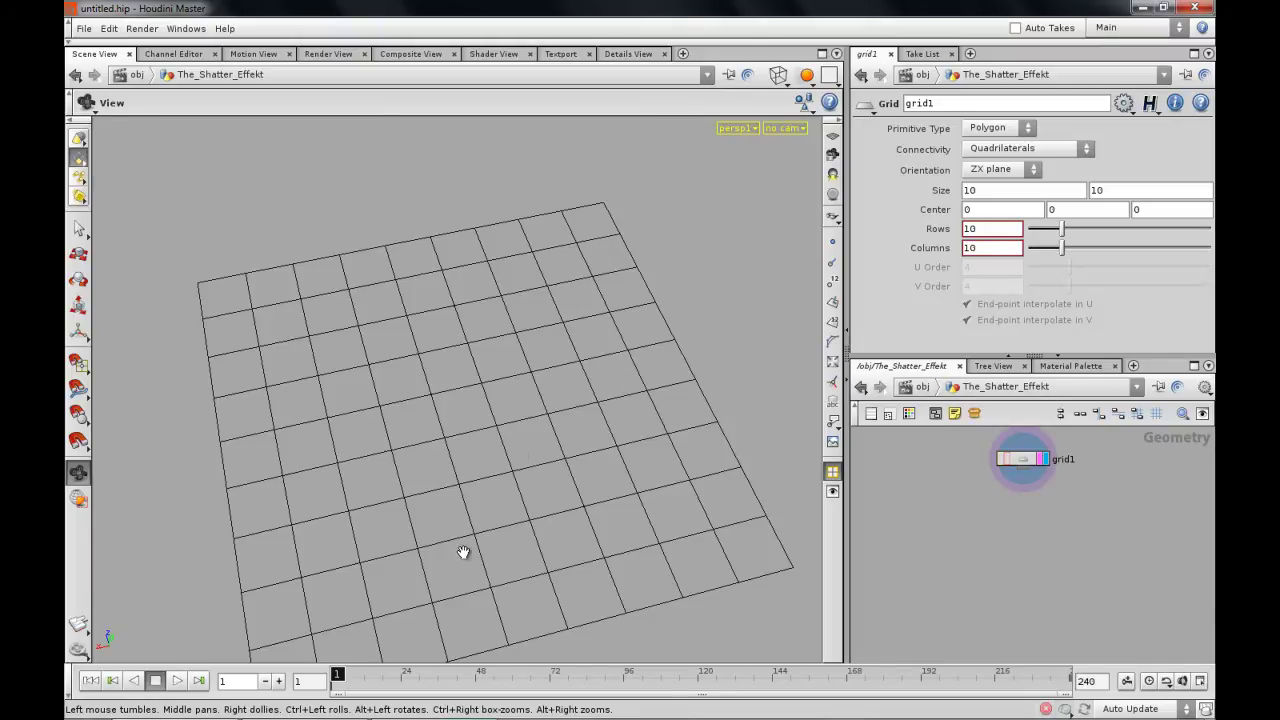
pyautogui.moveTo(463, 552); pyautogui.dragTo(494, 489, button='middle')
pyautogui.moveTo(494, 489); pyautogui.dragTo(466, 503, button='right')
# - Raise the grid1 node's resolution to 50 rows and 50 columns
pyautogui.moveTo(1066, 534); pyautogui.dragTo(1024, 548, button='middle')
pyautogui.moveTo(955, 536); pyautogui.dragTo(978, 547, button='right')
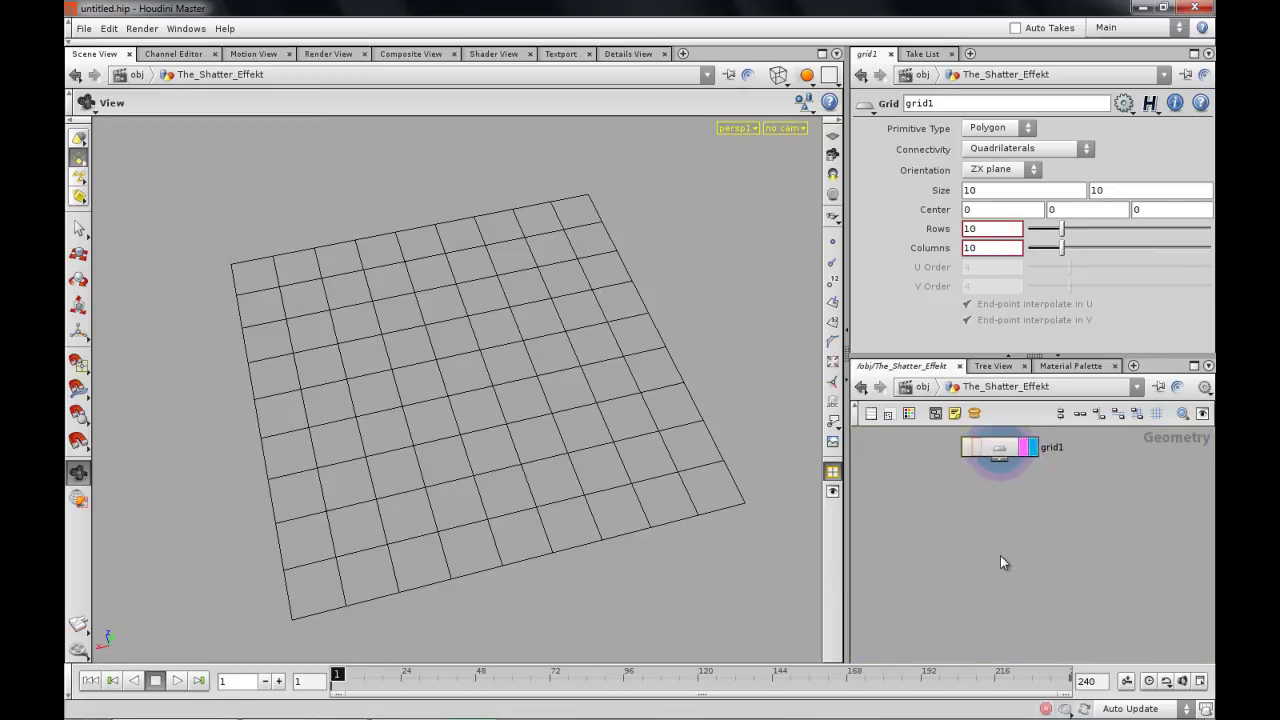
pyautogui.moveTo(1002, 455); pyautogui.dragTo(1001, 487)
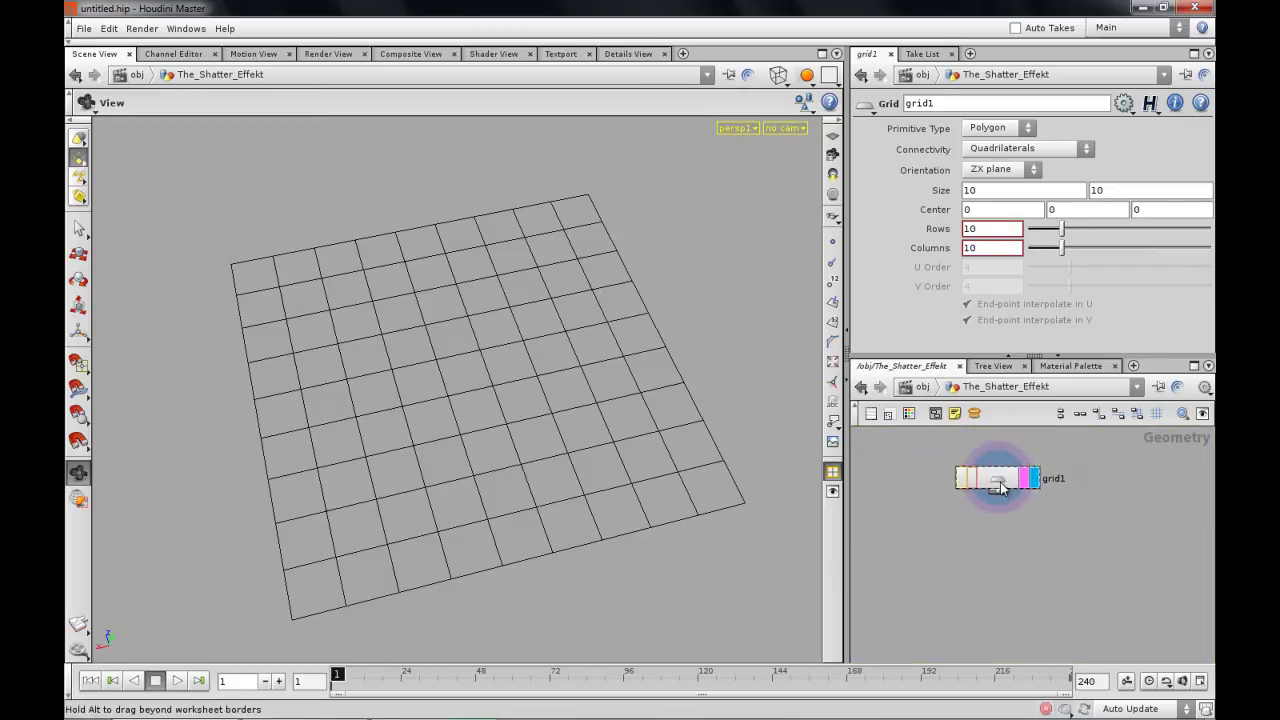
pyautogui.moveTo(1061, 229); pyautogui.dragTo(1212, 247)
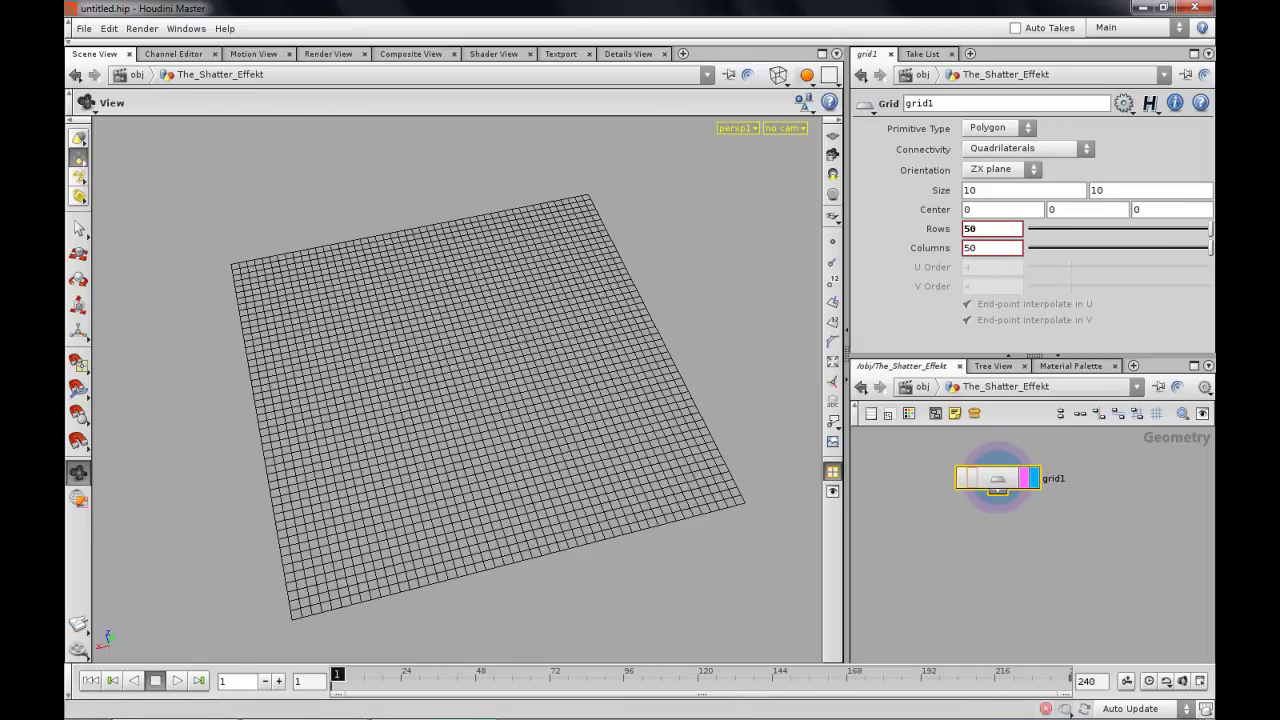
pyautogui.moveTo(464, 406); pyautogui.dragTo(463, 374)
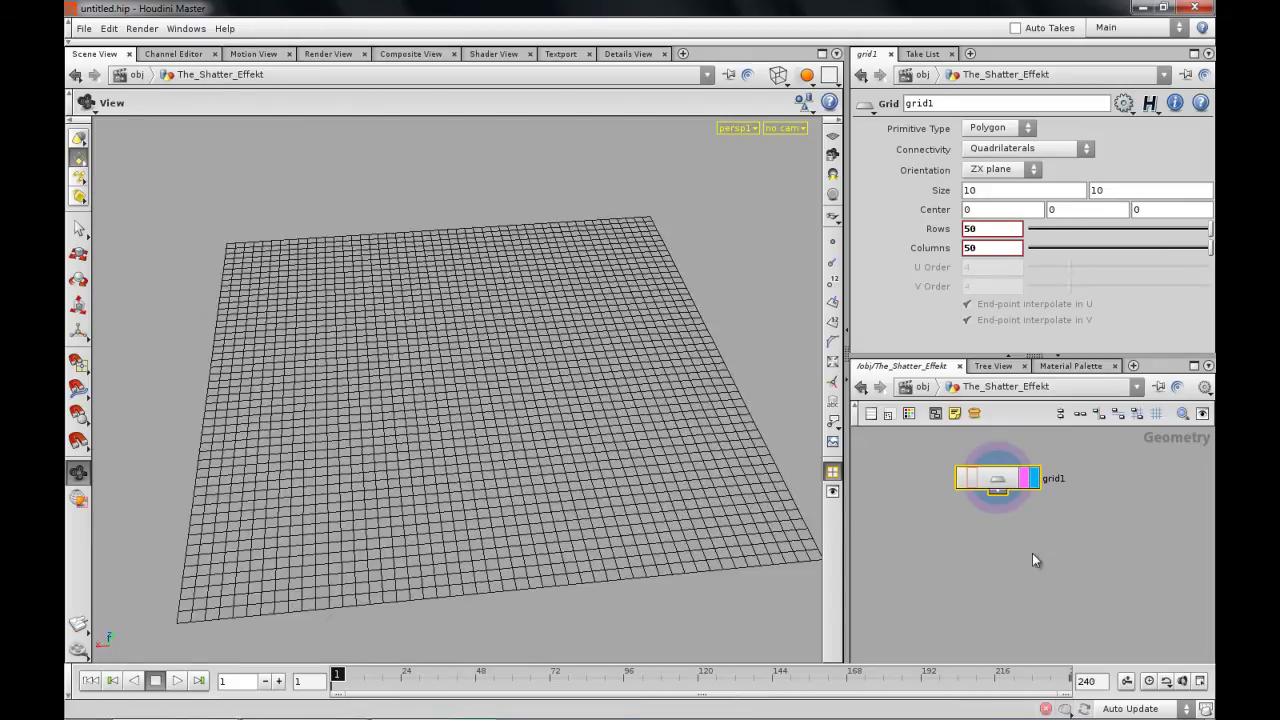
# - Add a VOP SOP node below grid1 with the grid's output wired into its first input
pyautogui.moveTo(1037, 557); pyautogui.dragTo(1057, 538, button='middle')
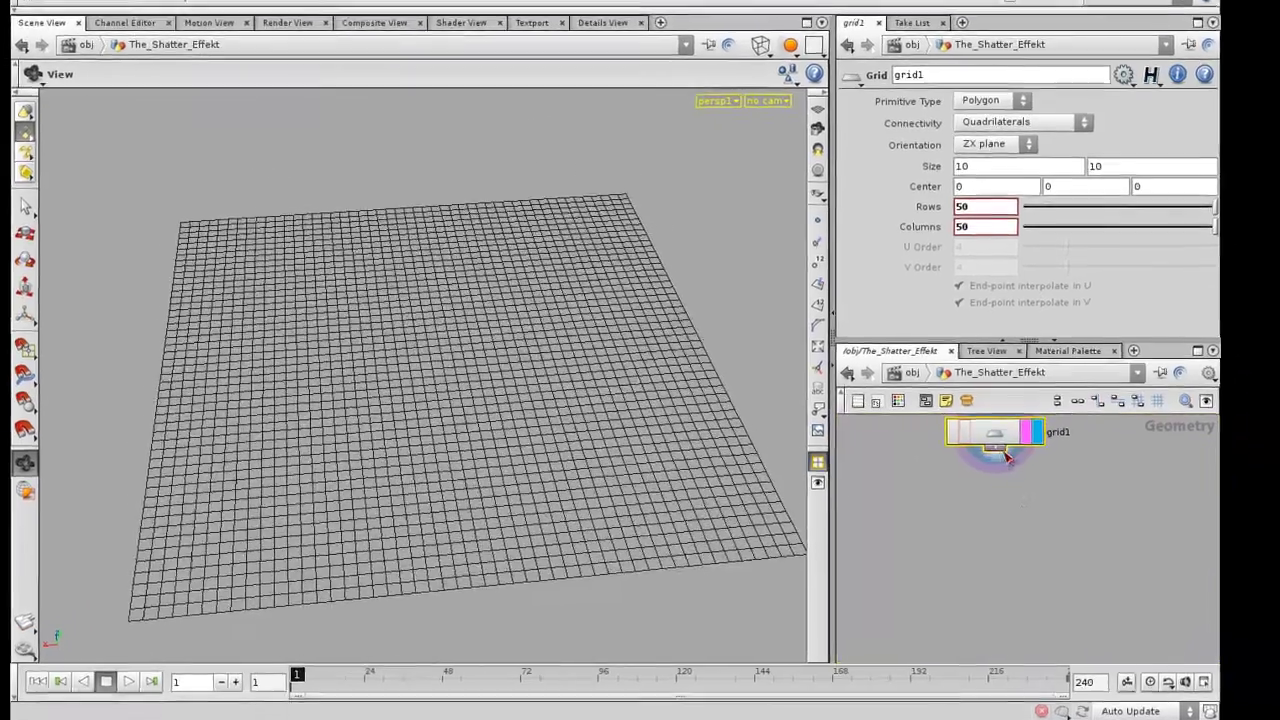
pyautogui.press('Tab')
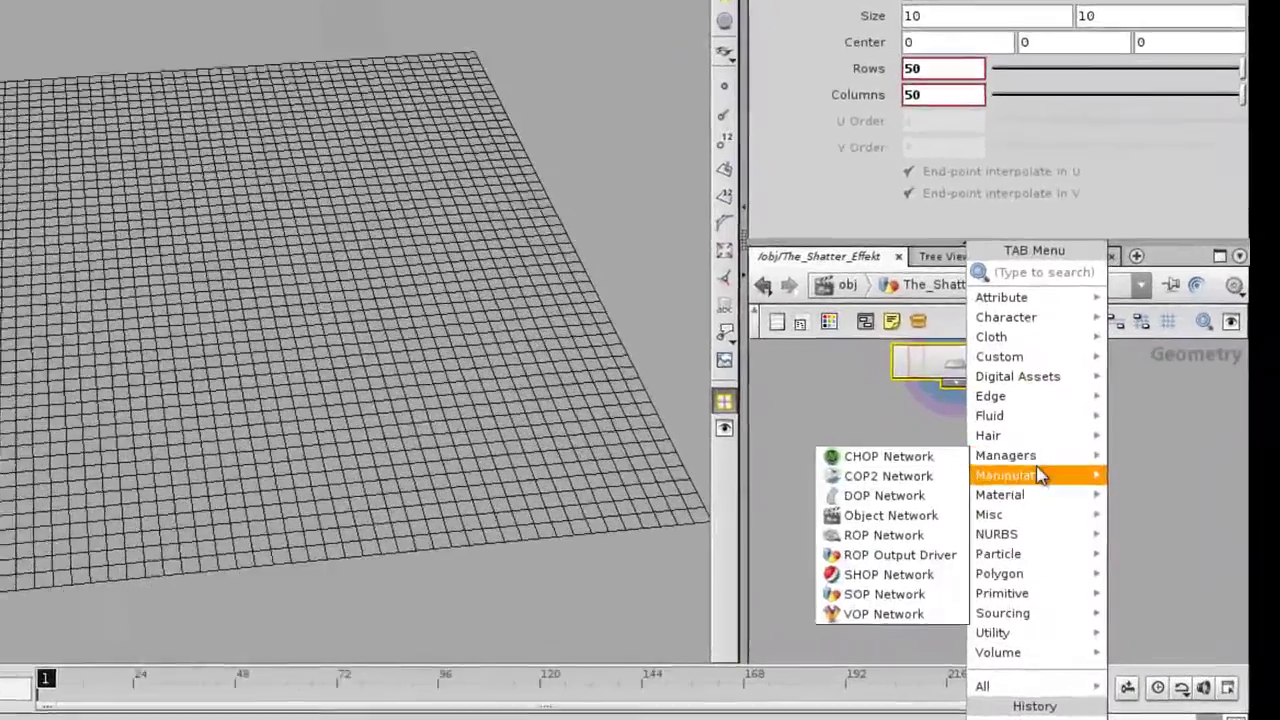
pyautogui.moveTo(1040, 509)
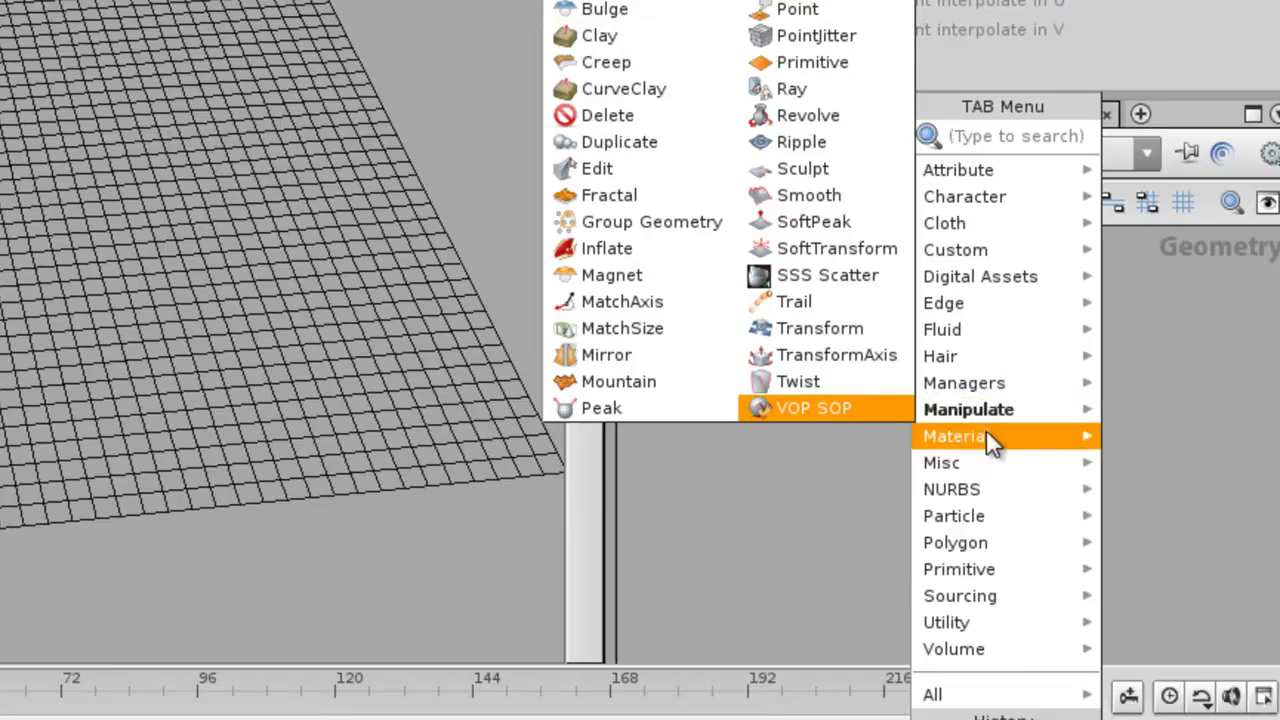
pyautogui.moveTo(997, 462)
pyautogui.click(1160, 650)
pyautogui.click(886, 429)
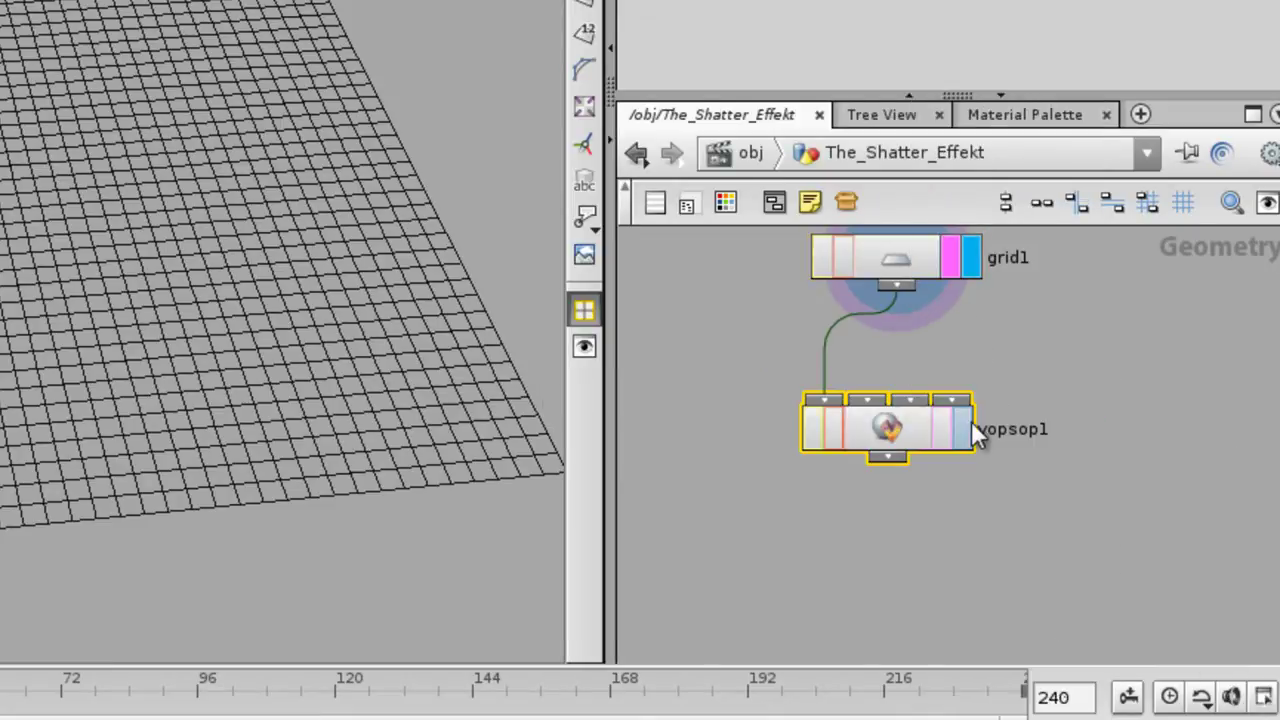
# - Make the VOP SOP the displayed node and open its inner VEX network
pyautogui.click(962, 428)
pyautogui.moveTo(889, 426); pyautogui.dragTo(901, 459)
pyautogui.doubleClick(901, 459)
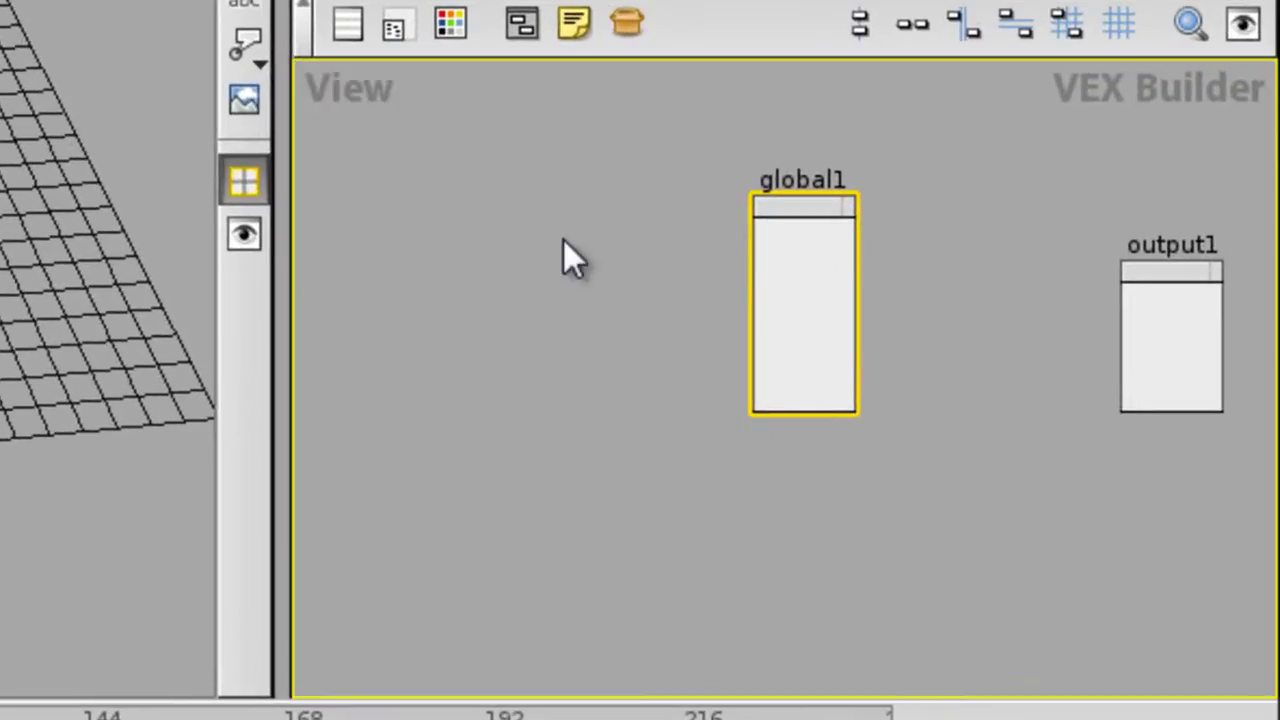
# - Move the global1 node farther away from output1 to make room for new nodes between them
pyautogui.moveTo(788, 204); pyautogui.dragTo(490, 222)
pyautogui.moveTo(656, 226); pyautogui.dragTo(1003, 337, button='right')
pyautogui.moveTo(1003, 337); pyautogui.dragTo(1200, 322, button='middle')
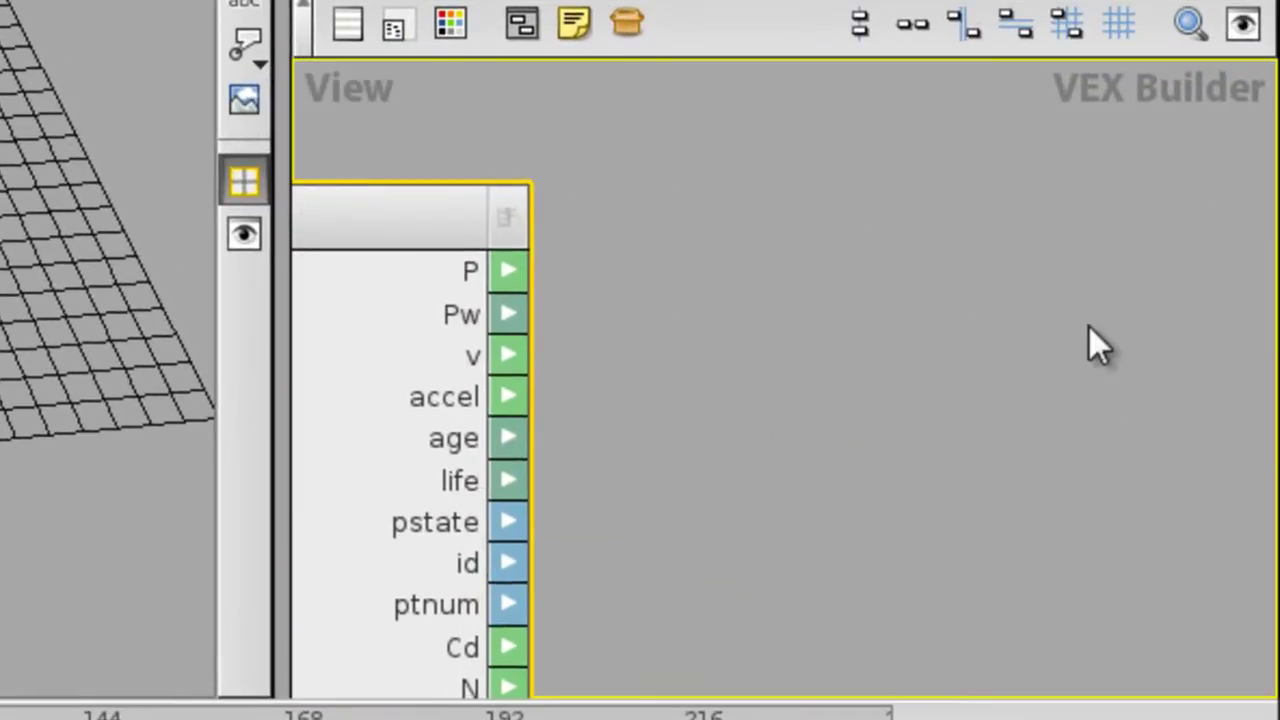
pyautogui.moveTo(1034, 329); pyautogui.dragTo(959, 334, button='right')
pyautogui.moveTo(566, 180); pyautogui.dragTo(484, 174)
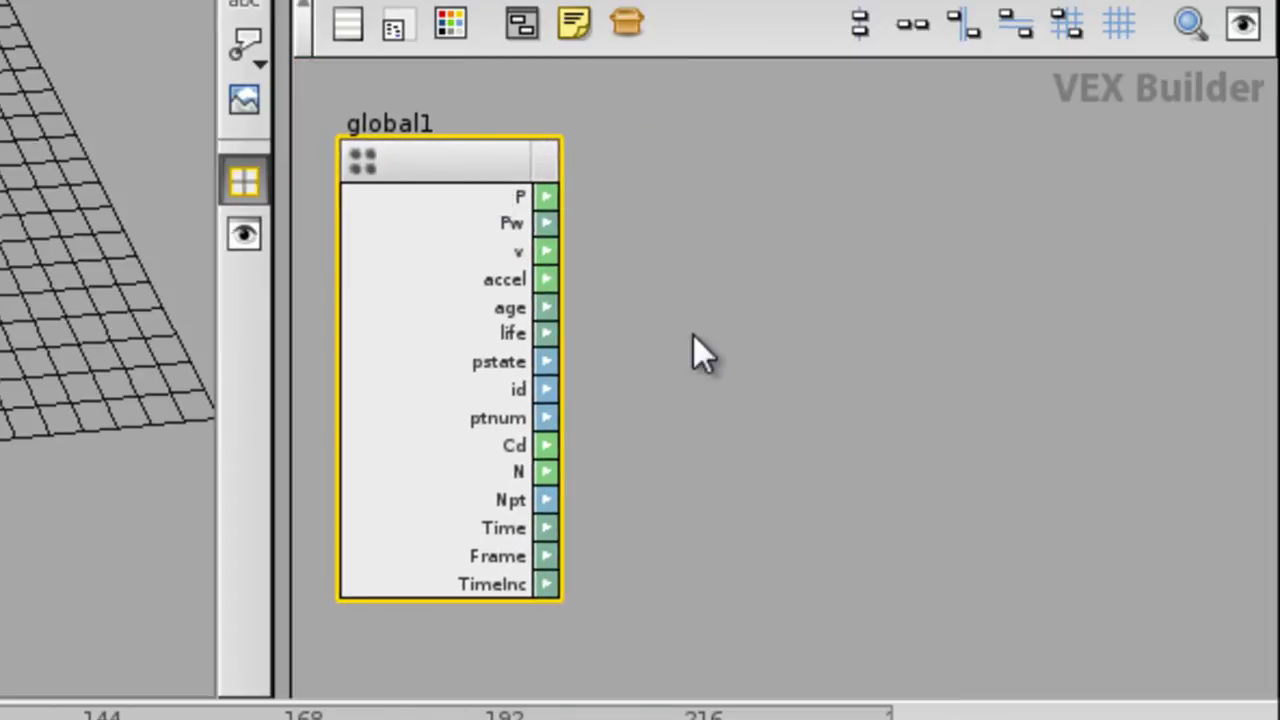
pyautogui.moveTo(963, 360); pyautogui.dragTo(1000, 358, button='middle')
pyautogui.moveTo(709, 213); pyautogui.dragTo(613, 287, button='middle')
pyautogui.moveTo(665, 294); pyautogui.dragTo(715, 307, button='right')
pyautogui.moveTo(715, 307); pyautogui.dragTo(893, 301, button='middle')
pyautogui.moveTo(594, 197); pyautogui.dragTo(720, 256, button='right')
pyautogui.moveTo(688, 258); pyautogui.dragTo(697, 329, button='middle')
pyautogui.scroll(-2, 700, 335)
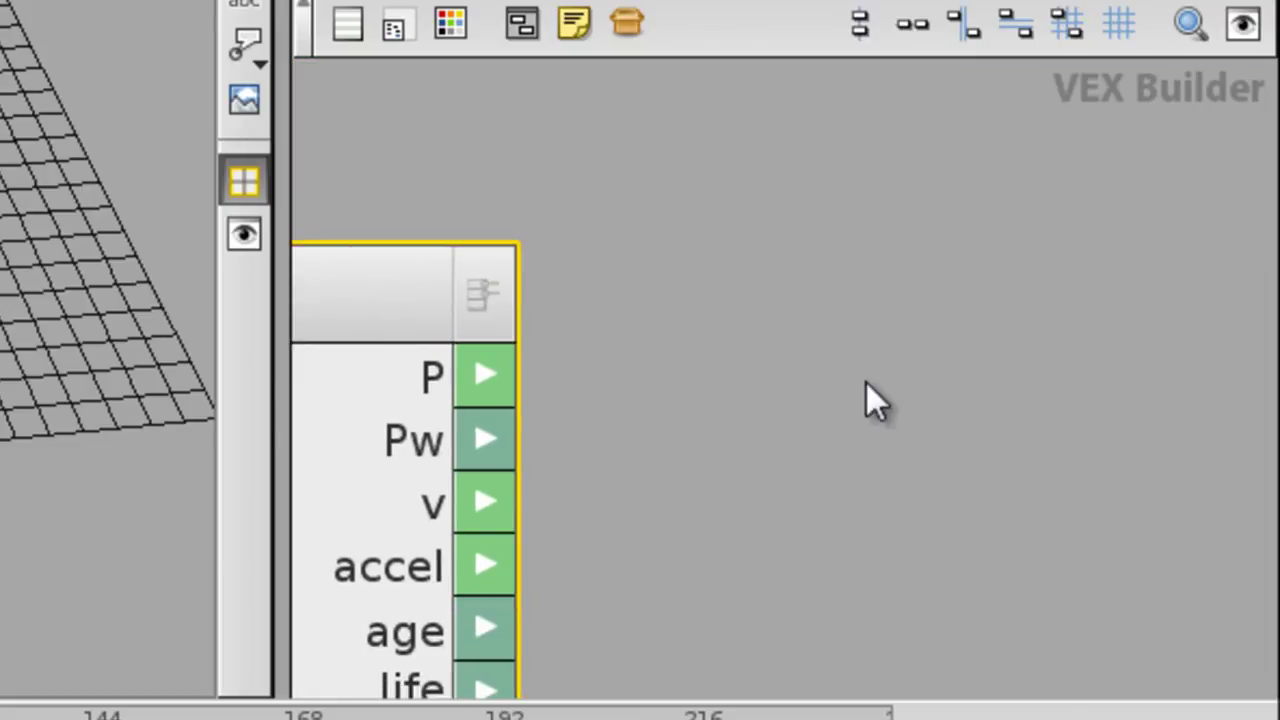
# - Add a Vector To Float node beside global1 and connect global1's P output to its vec input
pyautogui.press('Tab')
pyautogui.moveTo(918, 581)
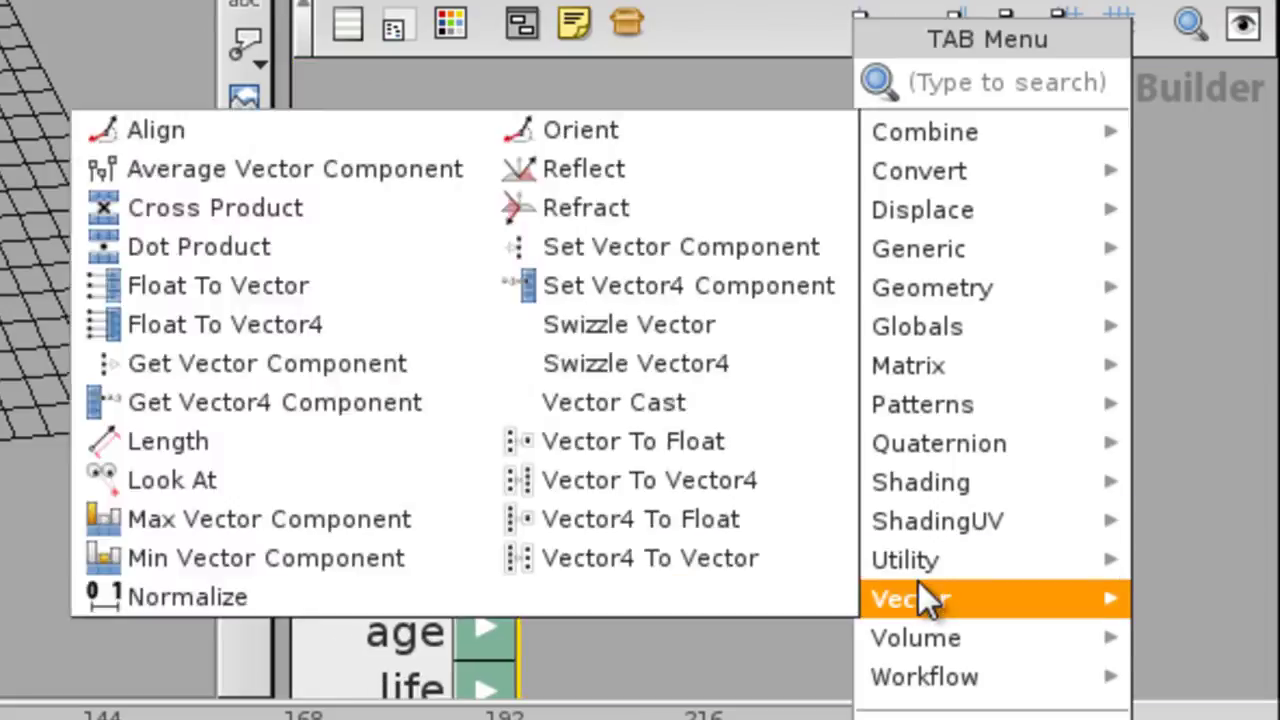
pyautogui.click(636, 432)
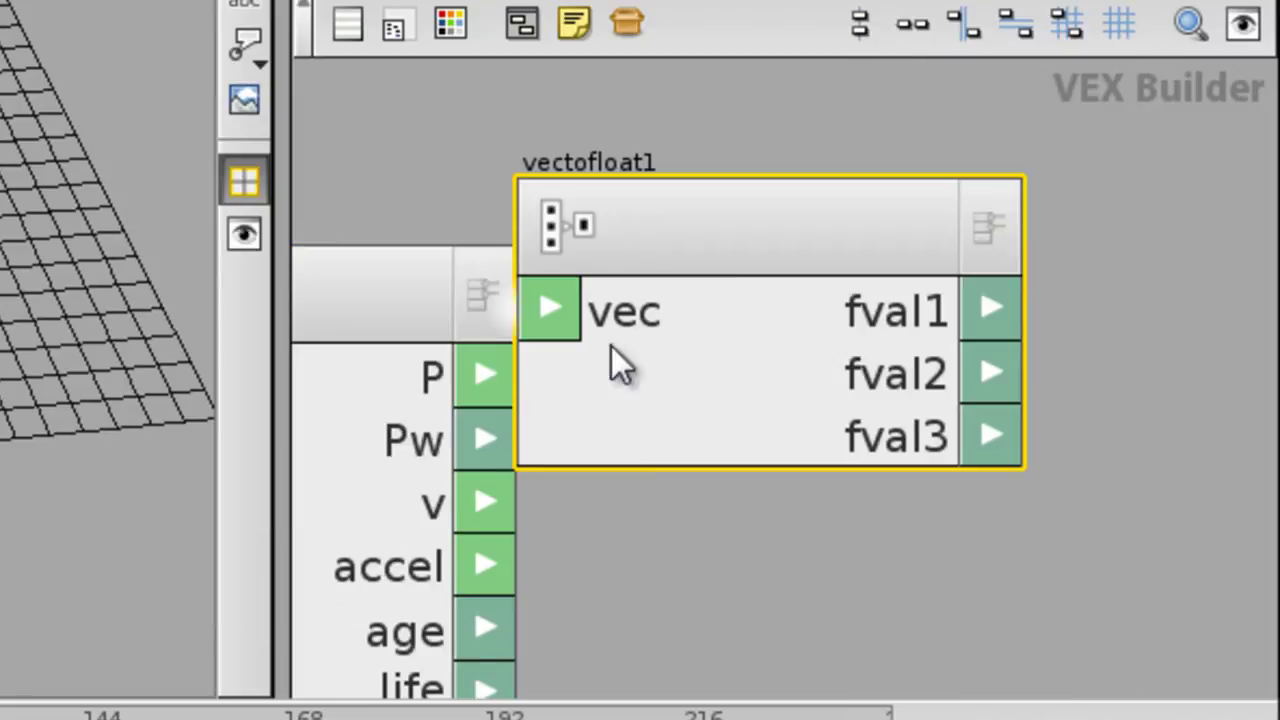
pyautogui.moveTo(643, 208); pyautogui.dragTo(825, 221)
pyautogui.moveTo(470, 386); pyautogui.dragTo(875, 281)
pyautogui.moveTo(932, 208); pyautogui.dragTo(604, 208, button='middle')
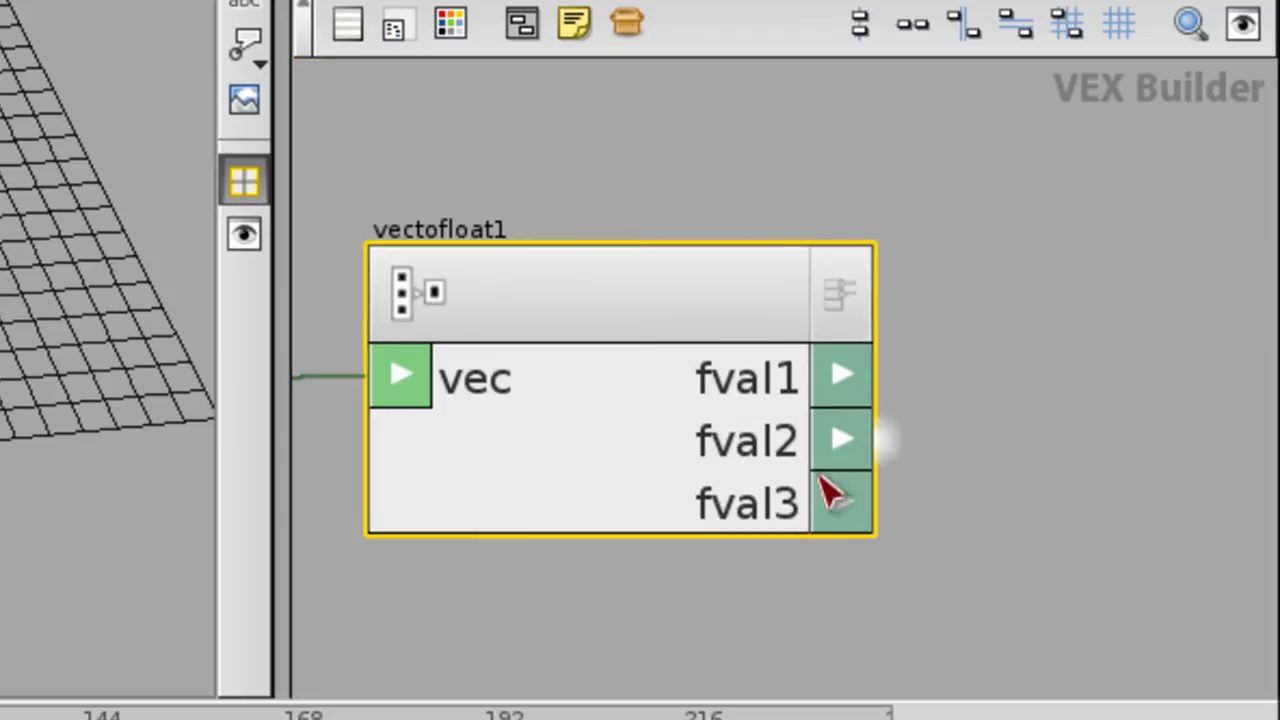
# - Add a Float To Vector node and connect the Vector To Float node's fval2 output to its fval2 input
pyautogui.moveTo(946, 322); pyautogui.dragTo(533, 267, button='middle')
pyautogui.moveTo(672, 294); pyautogui.dragTo(728, 339, button='right')
pyautogui.moveTo(728, 339); pyautogui.dragTo(648, 339, button='middle')
pyautogui.press('Tab')
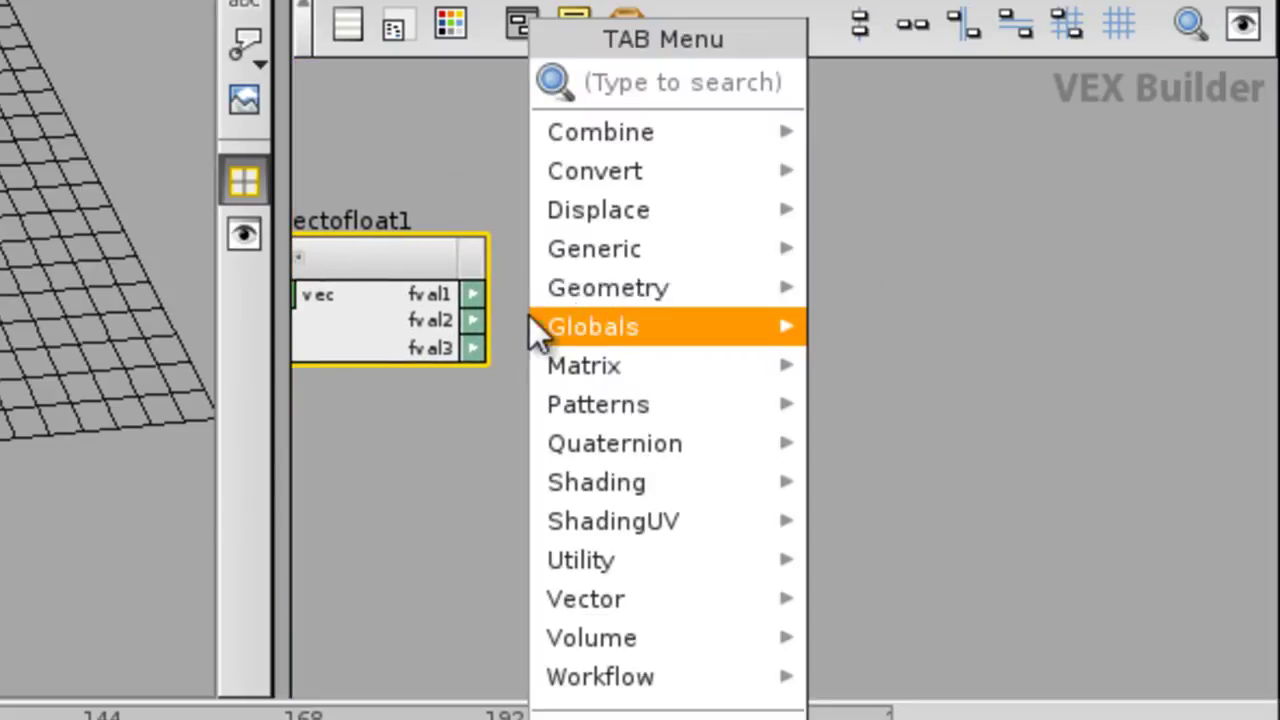
pyautogui.write('fl')
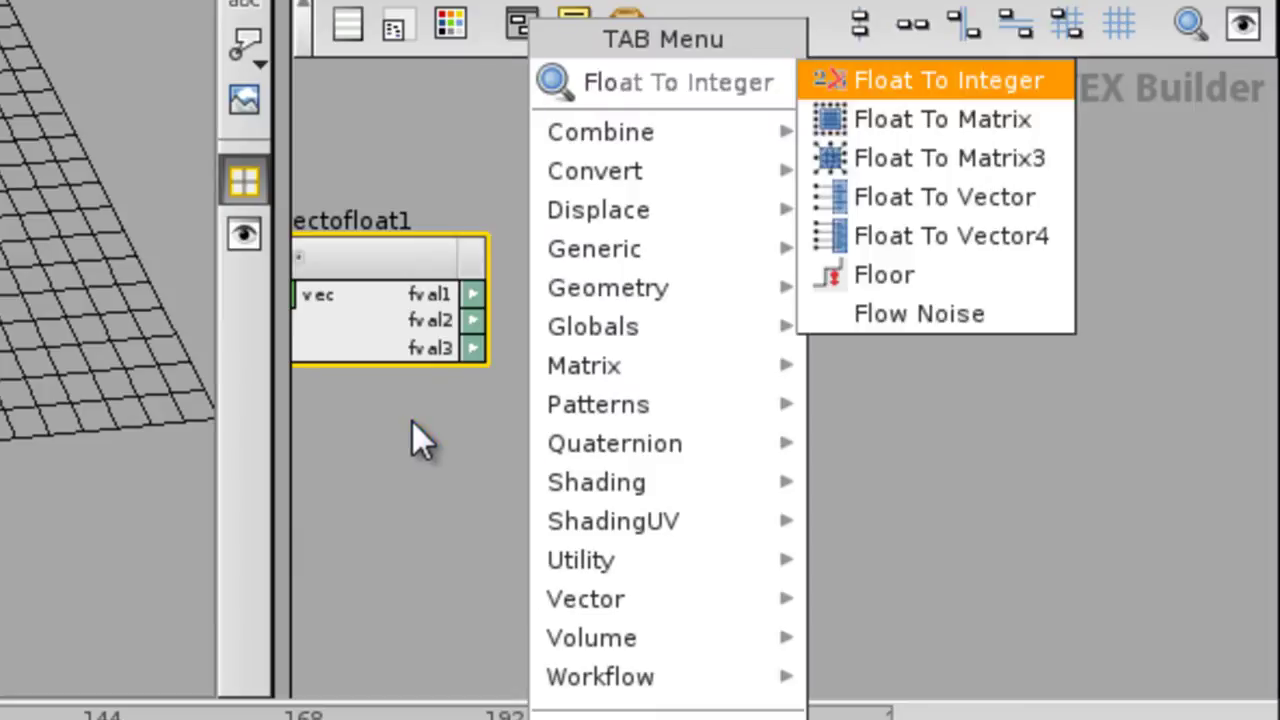
pyautogui.click(977, 160)
pyautogui.click(884, 292)
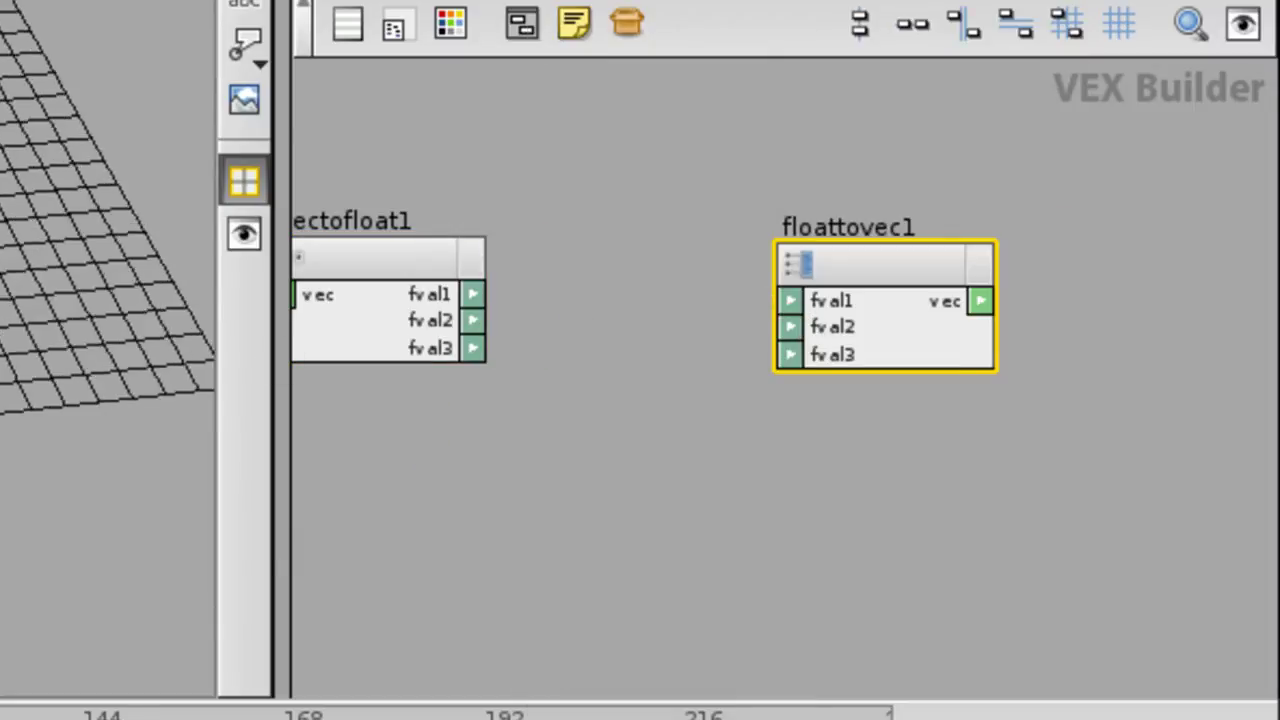
pyautogui.scroll(3, 491, 409)
pyautogui.moveTo(414, 286); pyautogui.dragTo(1004, 297)
# - Bring the Float To Vector and output1 nodes close together and connect the vec output to output1's P input
pyautogui.moveTo(930, 467); pyautogui.dragTo(695, 466, button='right')
pyautogui.moveTo(919, 487); pyautogui.dragTo(272, 462, button='middle')
pyautogui.moveTo(408, 334); pyautogui.dragTo(719, 335)
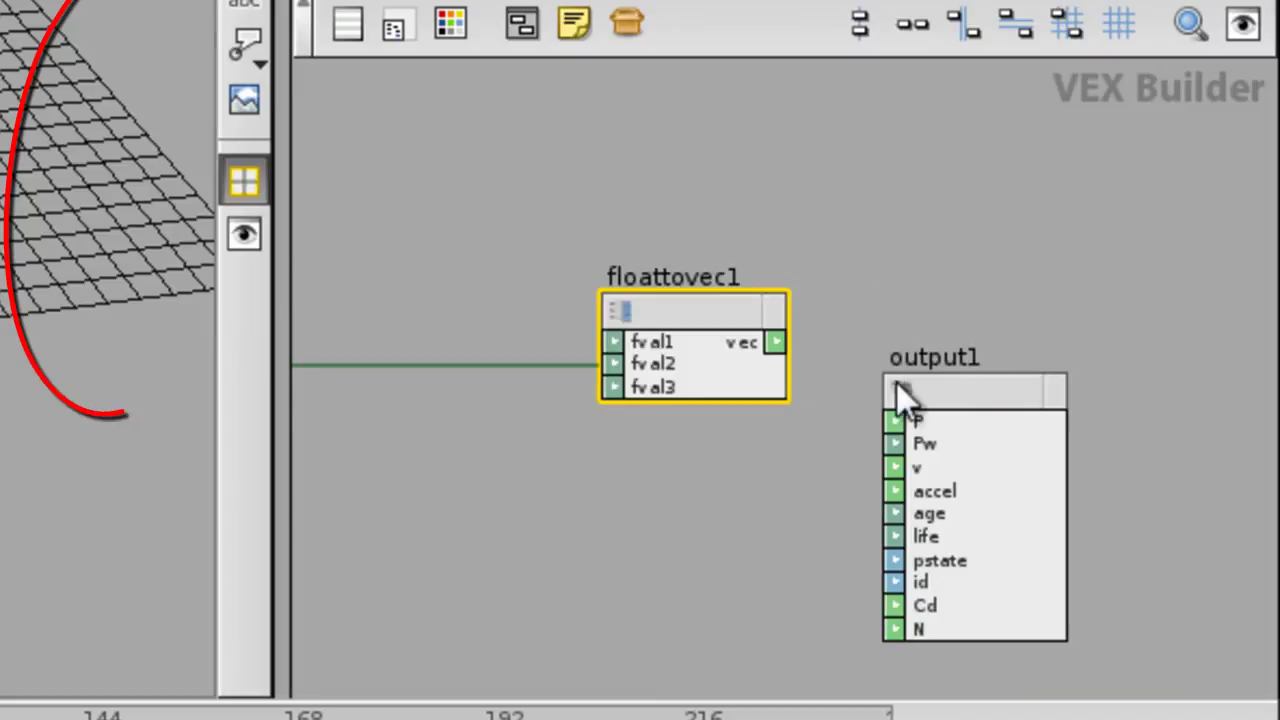
pyautogui.moveTo(994, 385); pyautogui.dragTo(1015, 303)
pyautogui.scroll(2, 840, 315)
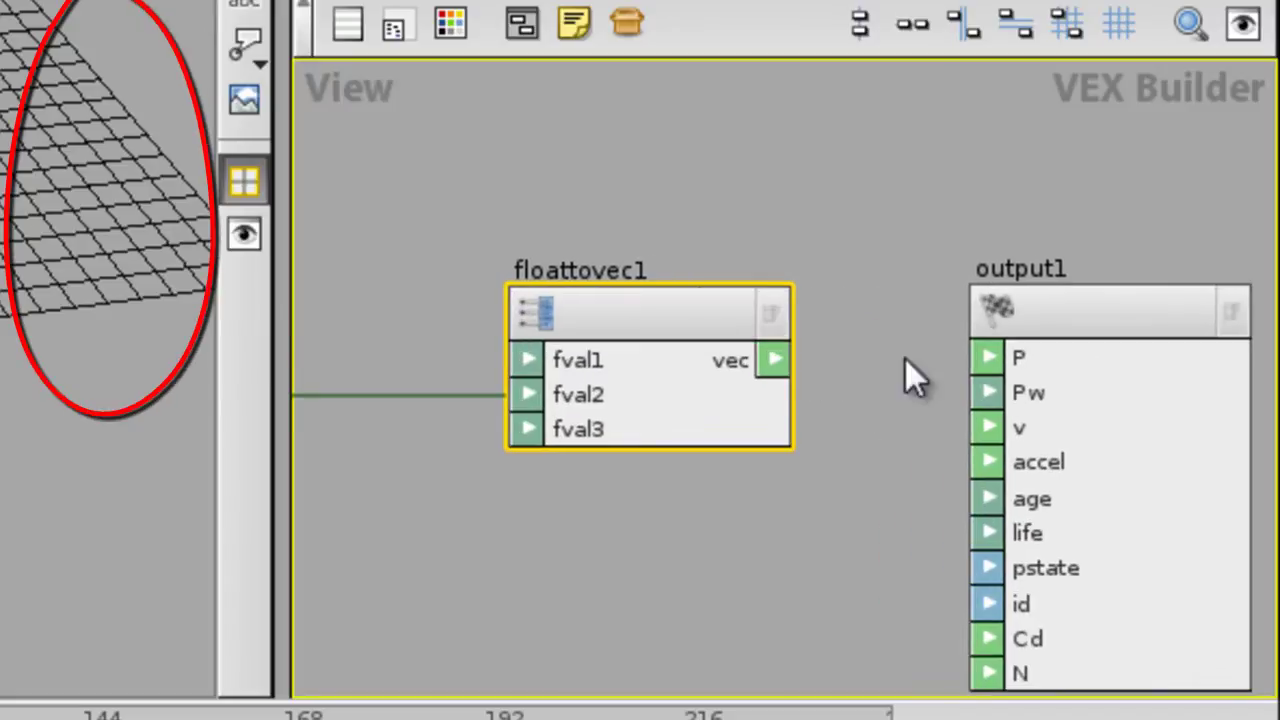
pyautogui.moveTo(778, 362); pyautogui.dragTo(1000, 358)
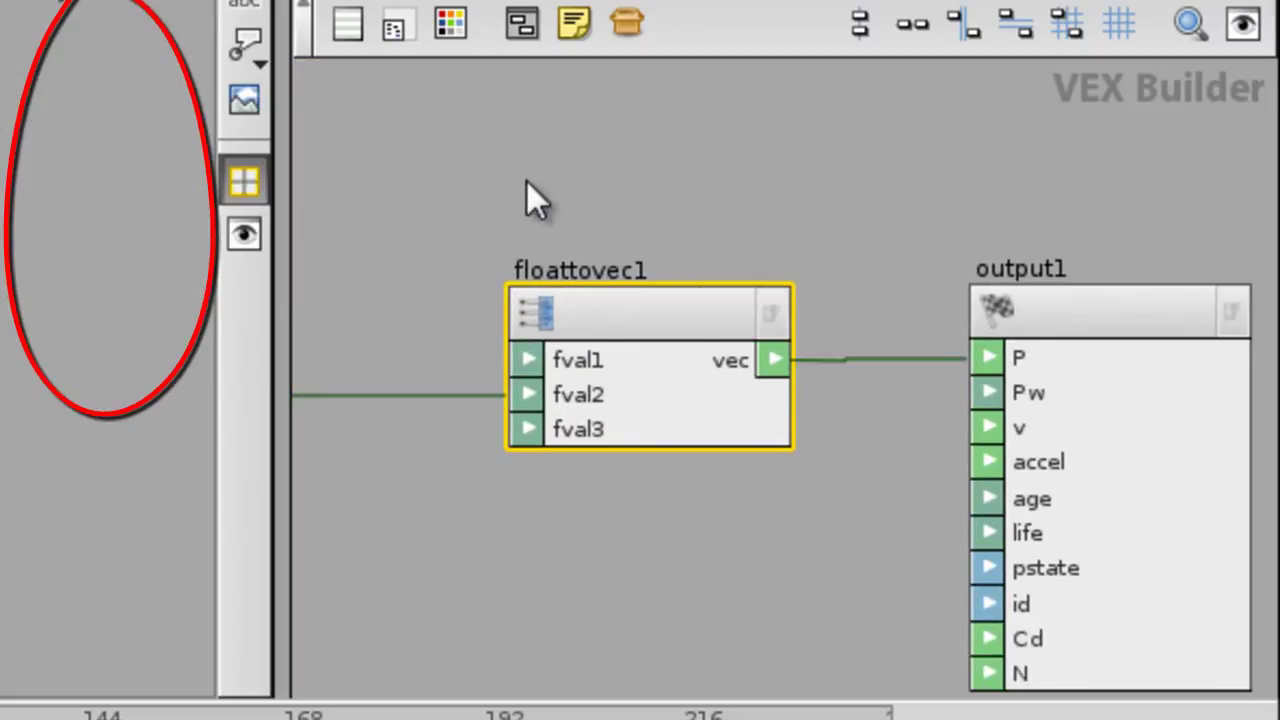
pyautogui.moveTo(535, 200); pyautogui.dragTo(903, 257, button='middle')
pyautogui.scroll(-3, 863, 320)
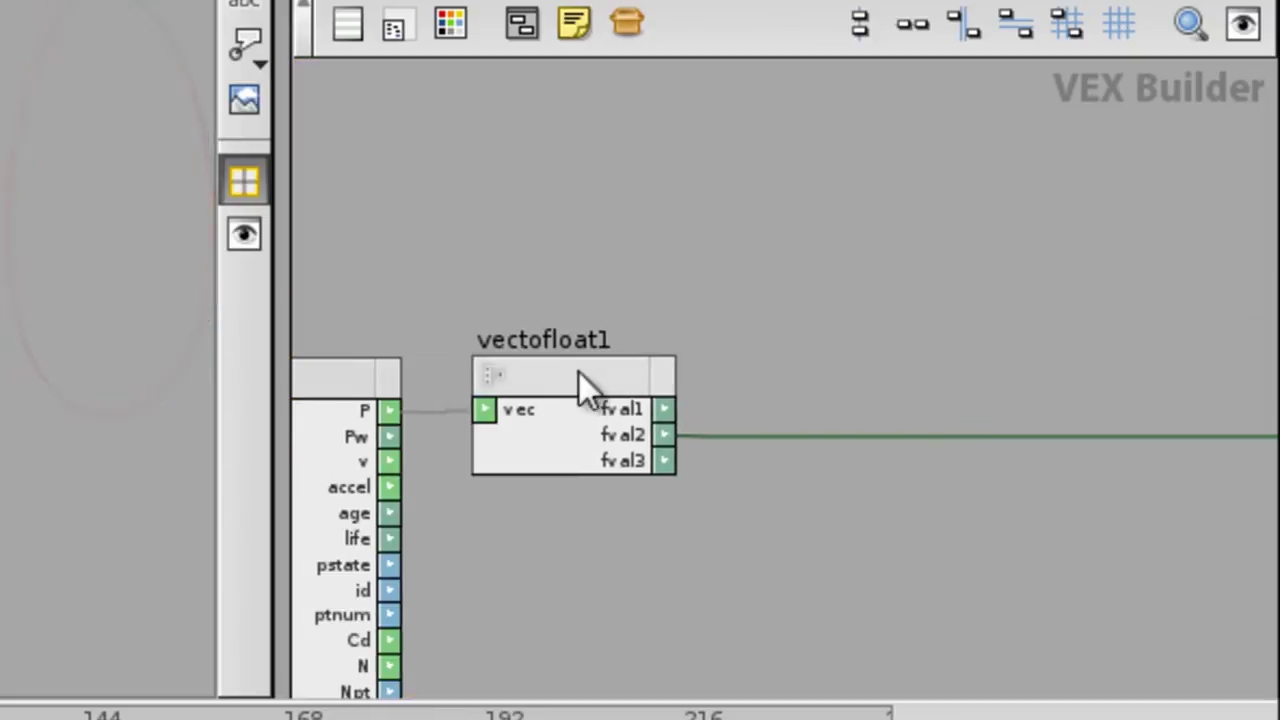
pyautogui.moveTo(929, 277); pyautogui.dragTo(471, 266, button='middle')
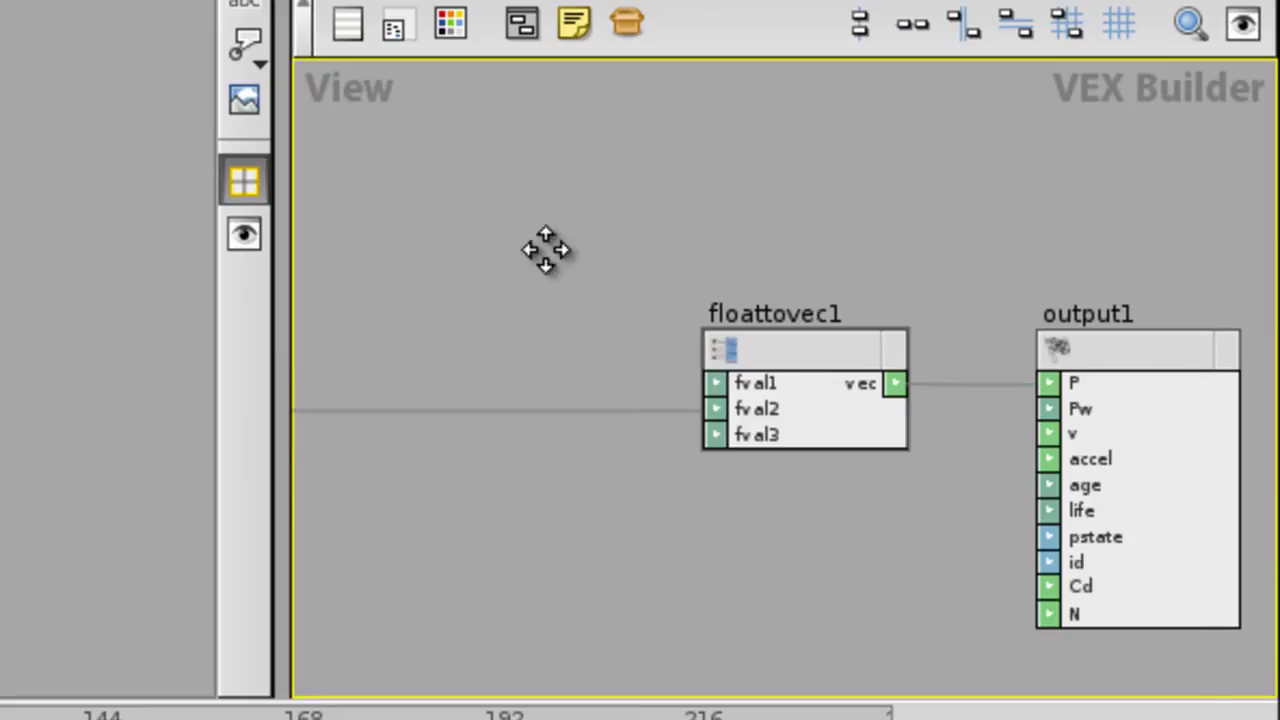
pyautogui.moveTo(543, 251); pyautogui.dragTo(764, 330, button='middle')
pyautogui.moveTo(588, 286); pyautogui.dragTo(581, 370, button='middle')
pyautogui.scroll(1, 546, 278)
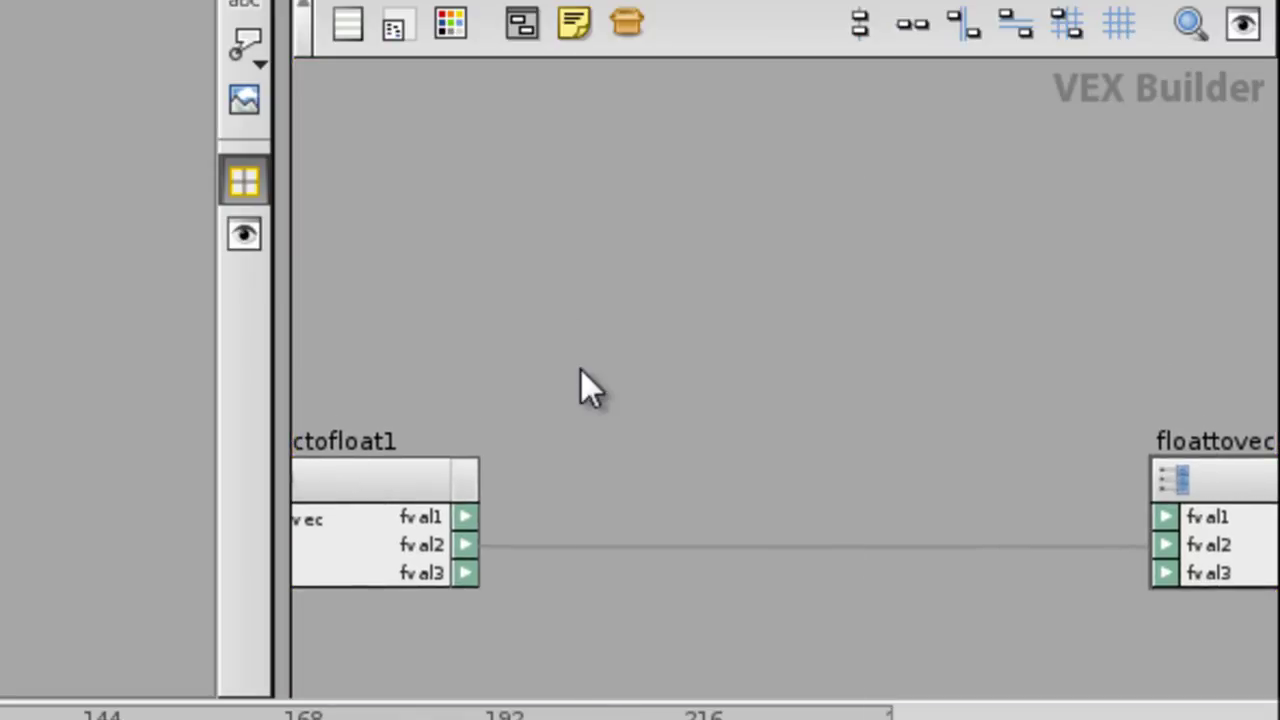
pyautogui.press('Tab')
pyautogui.write('ra')
pyautogui.click(970, 197)
pyautogui.moveTo(470, 258); pyautogui.dragTo(570, 220)
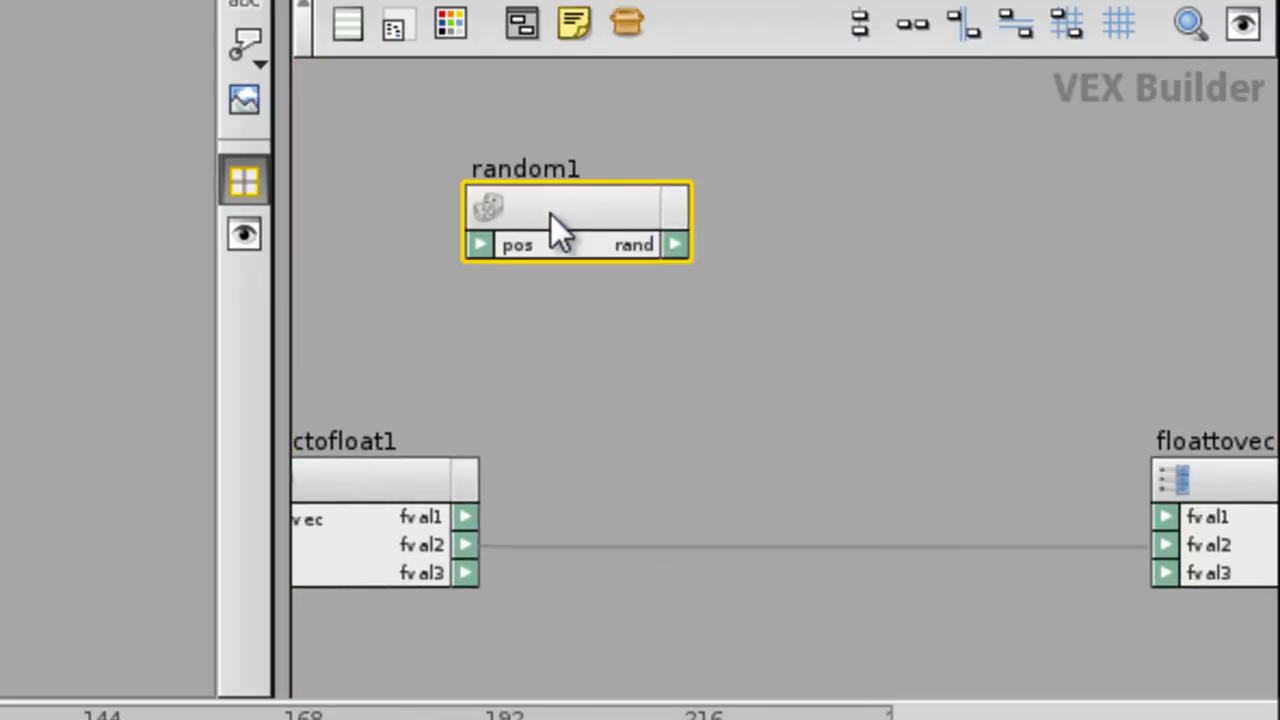
pyautogui.moveTo(577, 222); pyautogui.dragTo(581, 110)
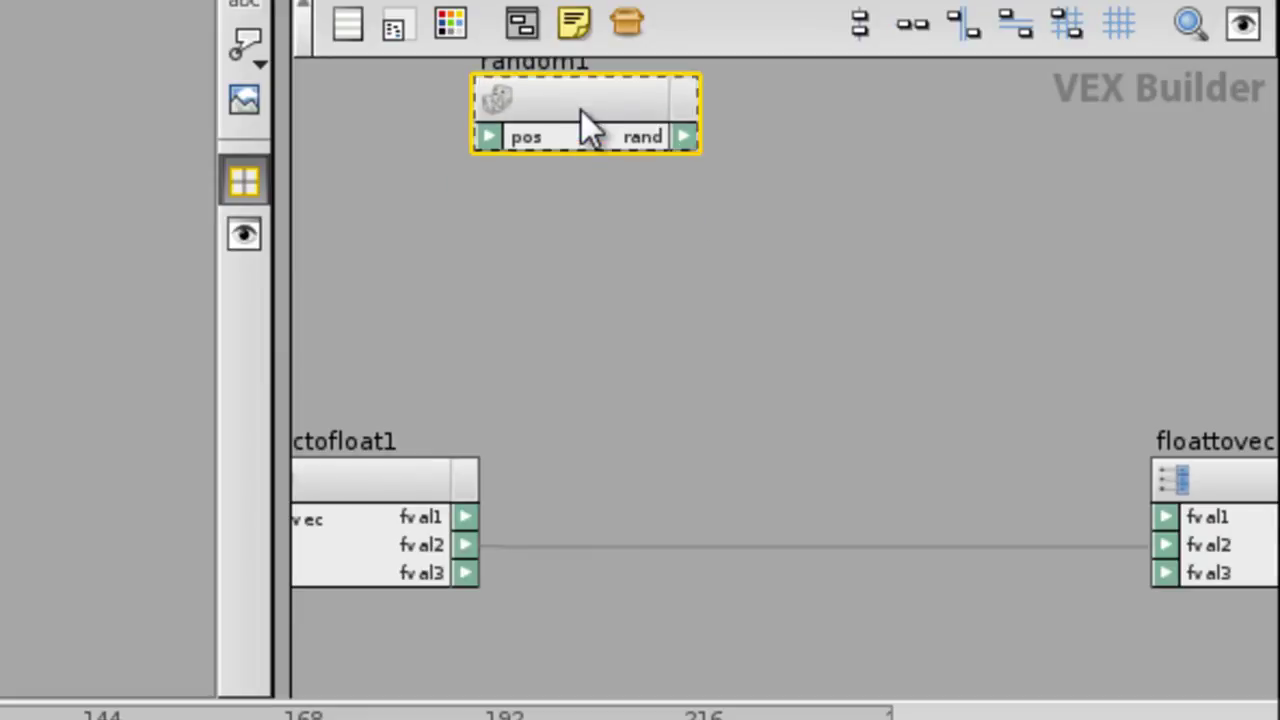
pyautogui.press('Delete')
# - Add a NonDeterministic Random node and place it above the link between the Vector To Float and Float To Vector nodes
pyautogui.press('Tab')
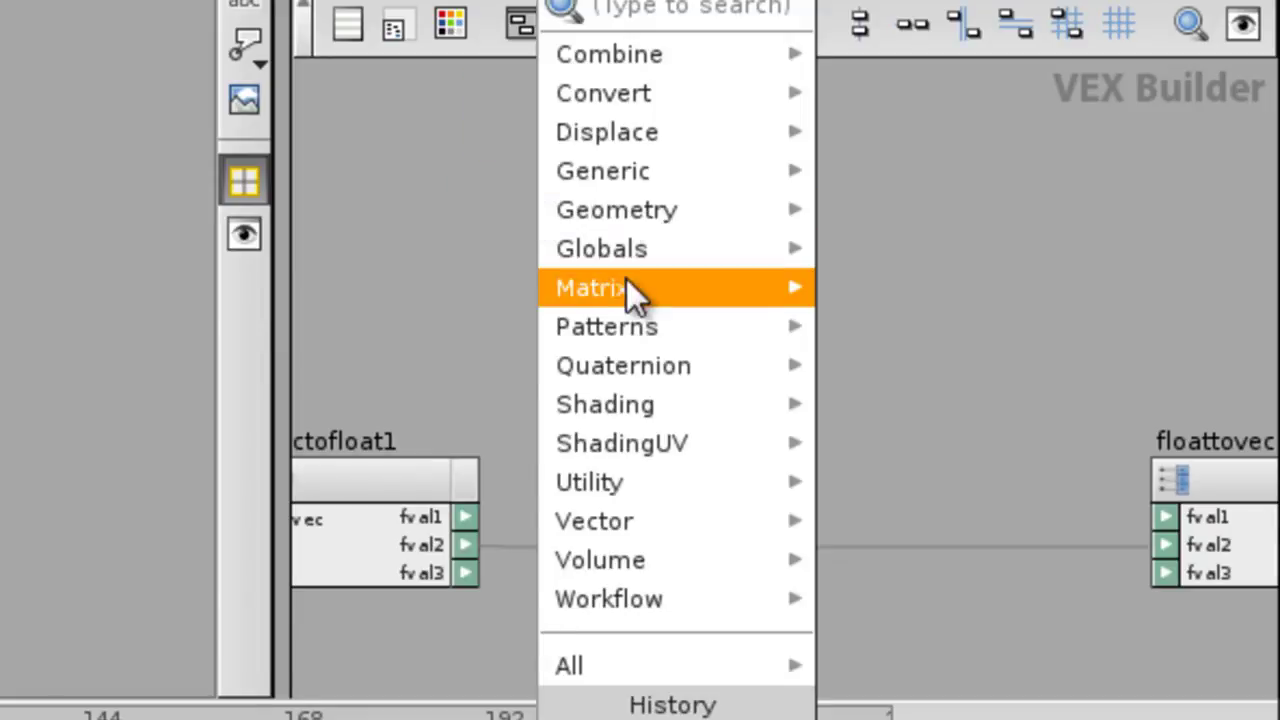
pyautogui.moveTo(631, 171)
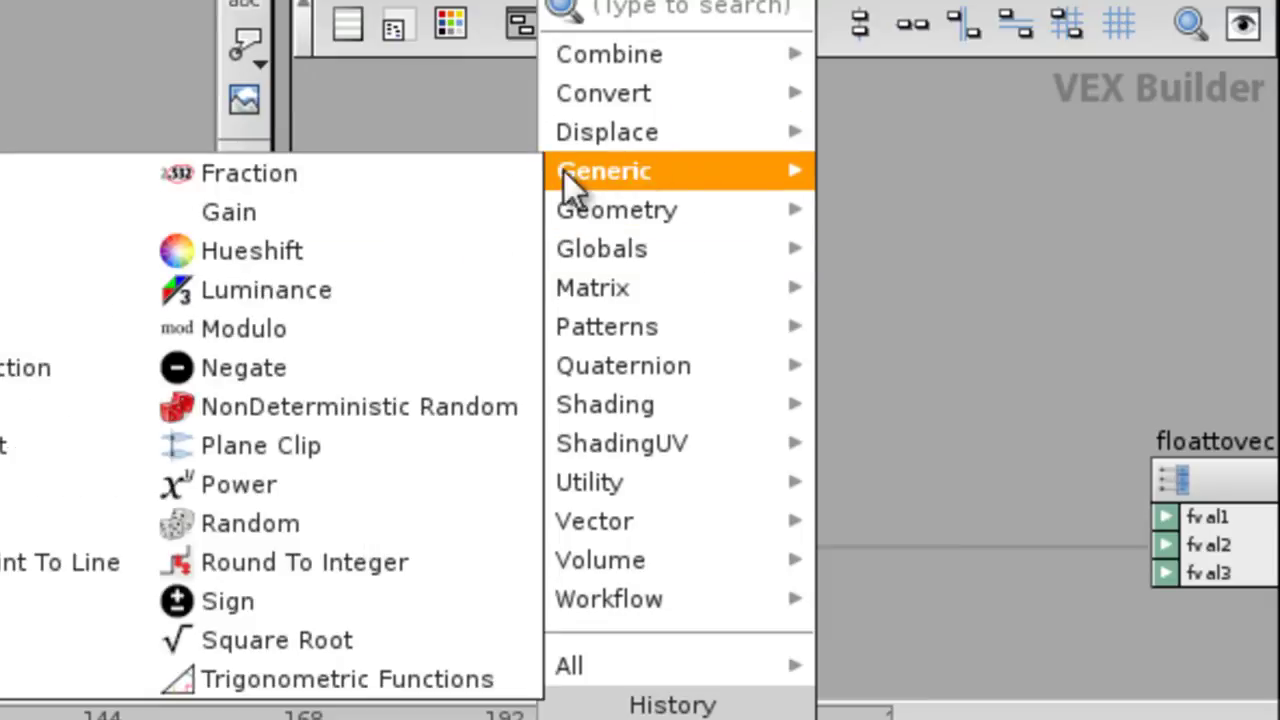
pyautogui.click(316, 440)
pyautogui.click(486, 223)
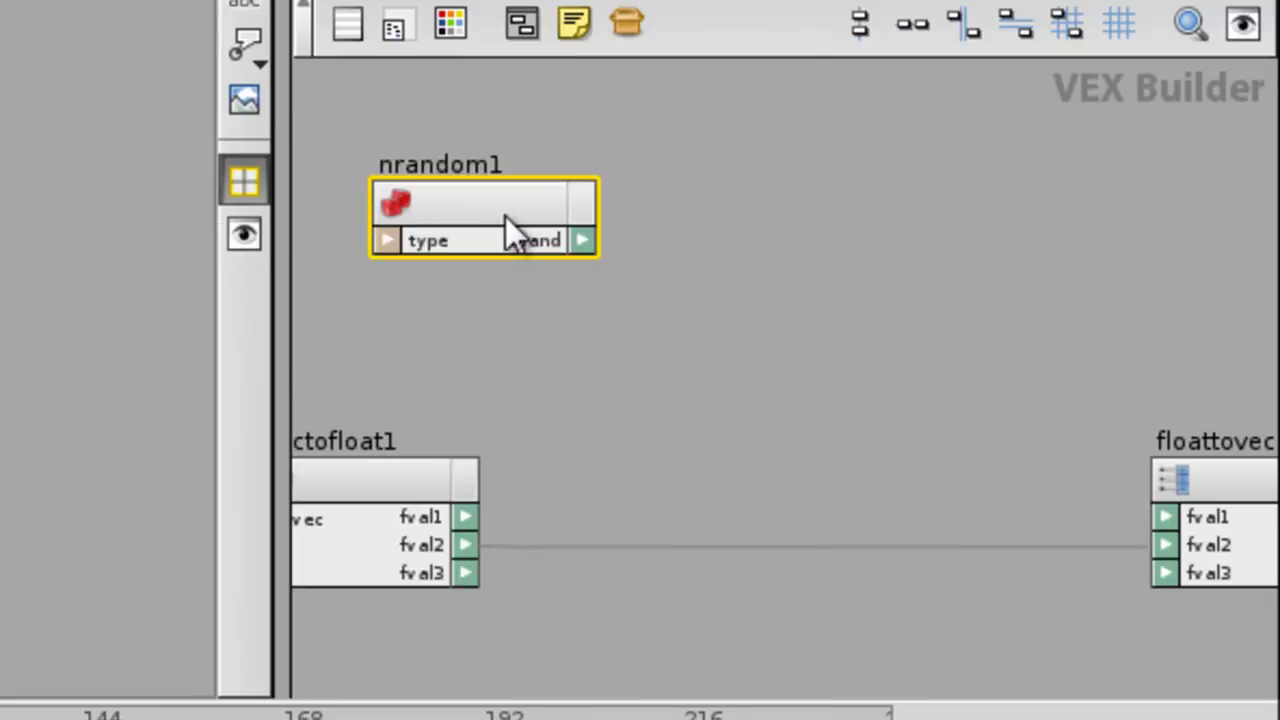
pyautogui.moveTo(458, 184); pyautogui.dragTo(420, 166)
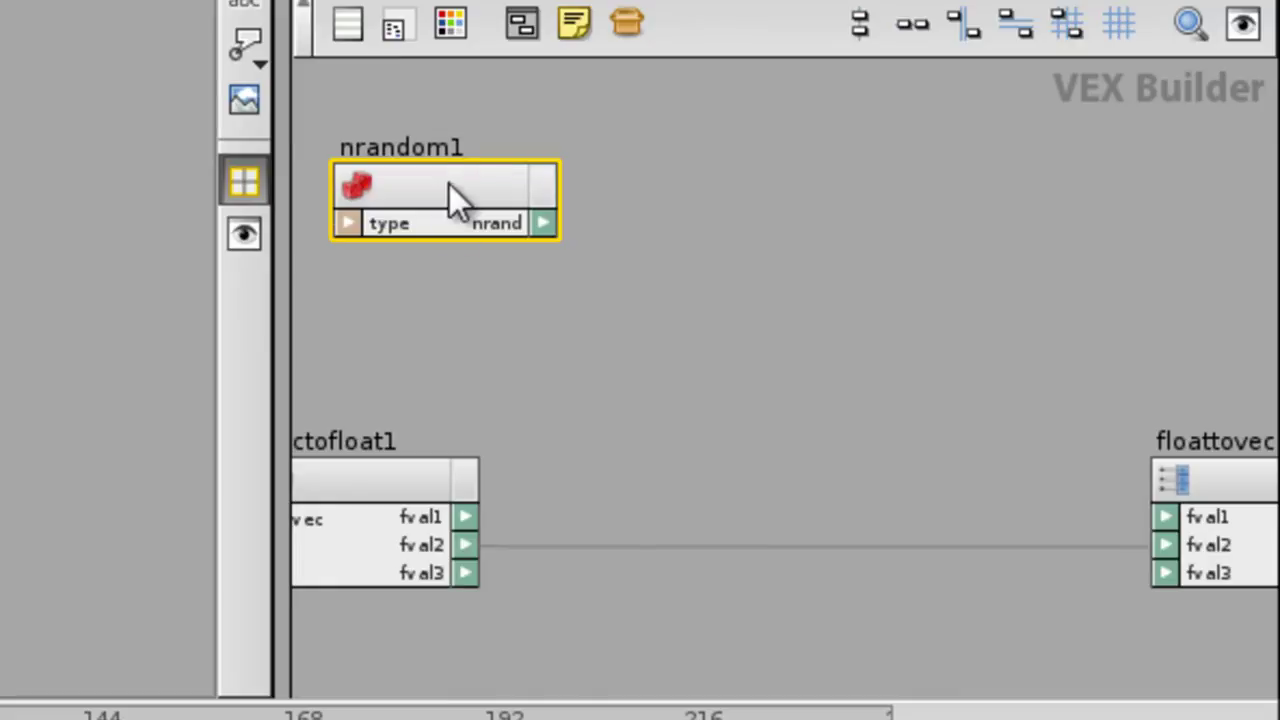
pyautogui.moveTo(450, 215); pyautogui.dragTo(455, 185)
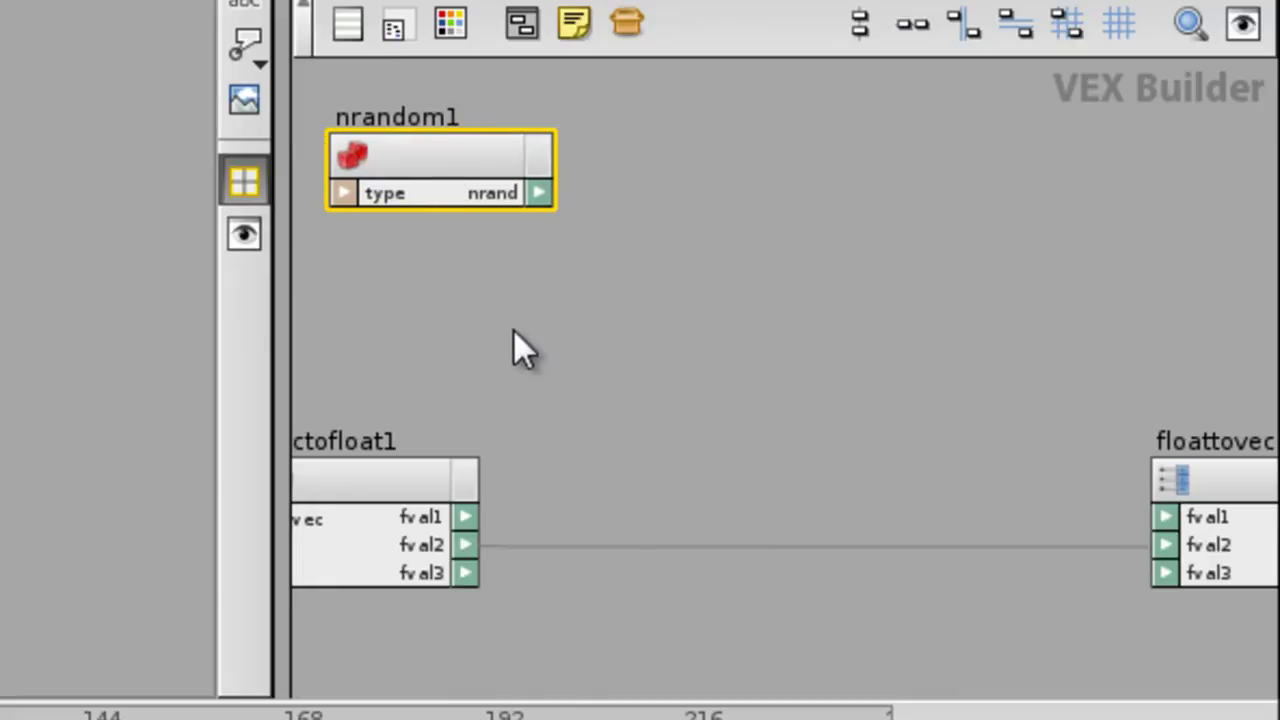
pyautogui.moveTo(466, 380); pyautogui.dragTo(494, 403, button='middle')
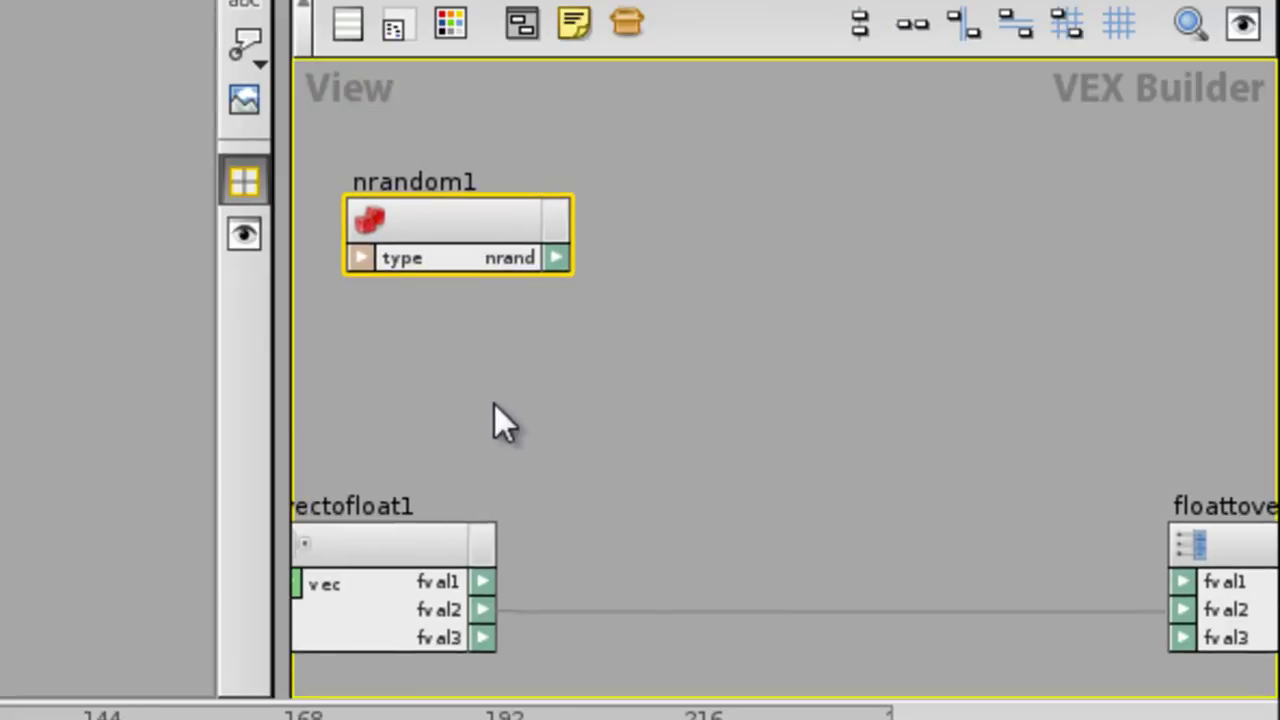
# - Shift nrandom1 slightly aside and place an Add node next to it, above the Vector To Float and Float To Vector link
pyautogui.moveTo(518, 240); pyautogui.dragTo(471, 212)
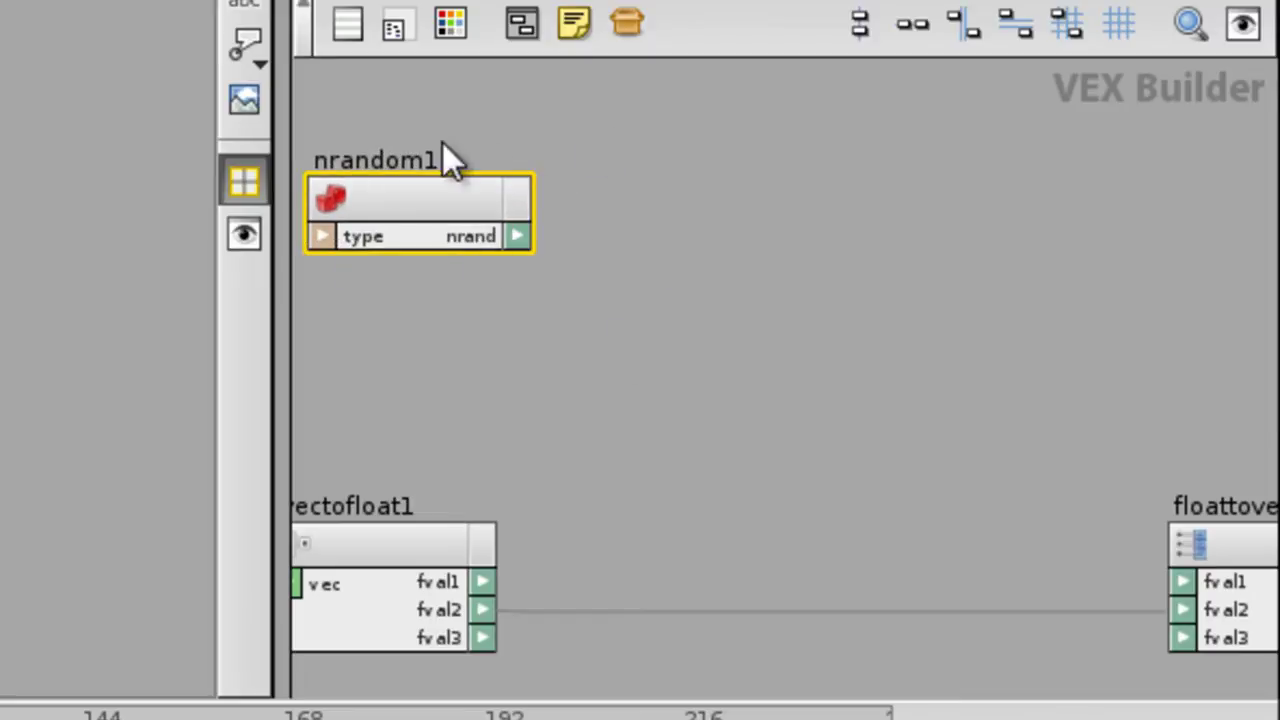
pyautogui.click(563, 394)
pyautogui.press('Tab')
pyautogui.moveTo(645, 288)
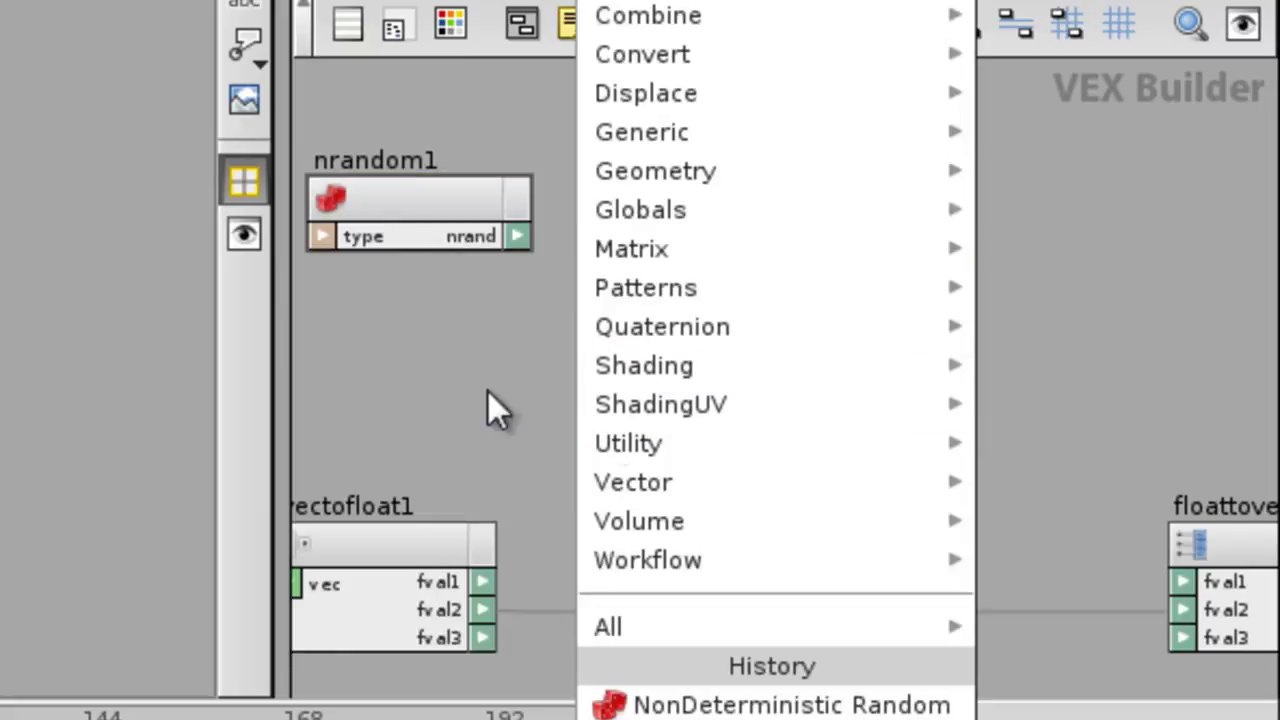
pyautogui.moveTo(780, 249)
pyautogui.write('a')
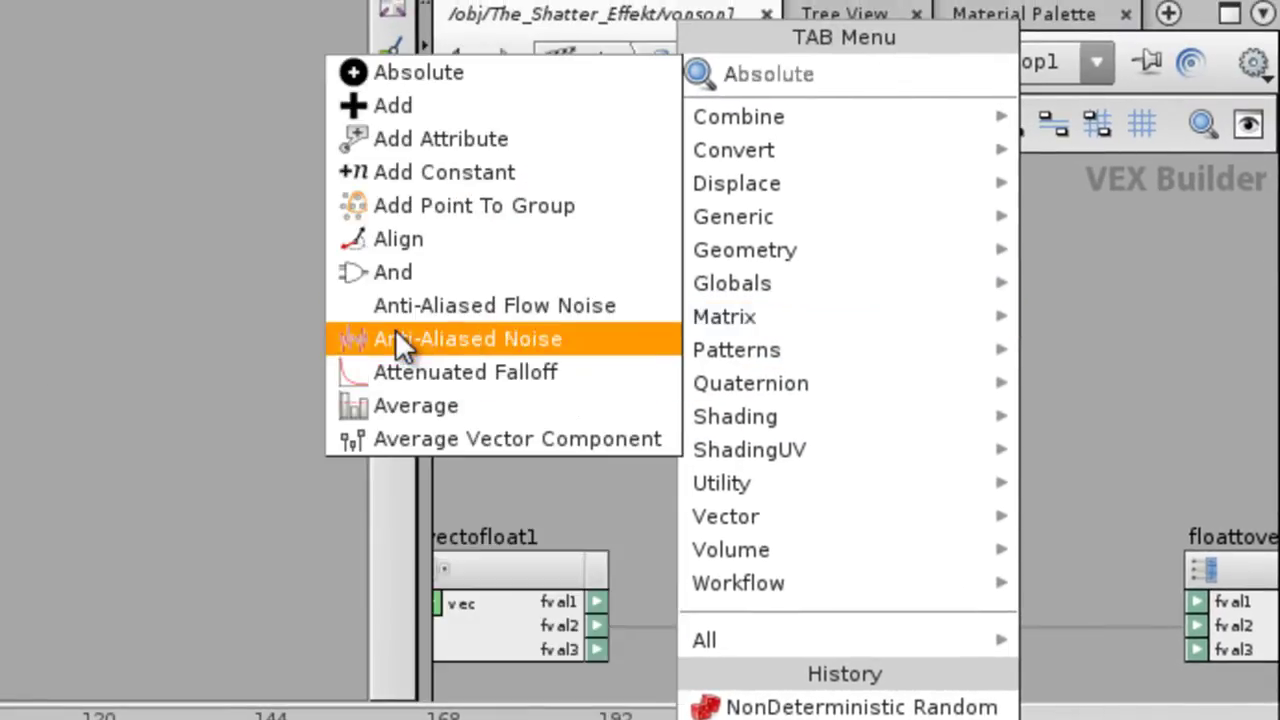
pyautogui.click(482, 105)
pyautogui.click(756, 377)
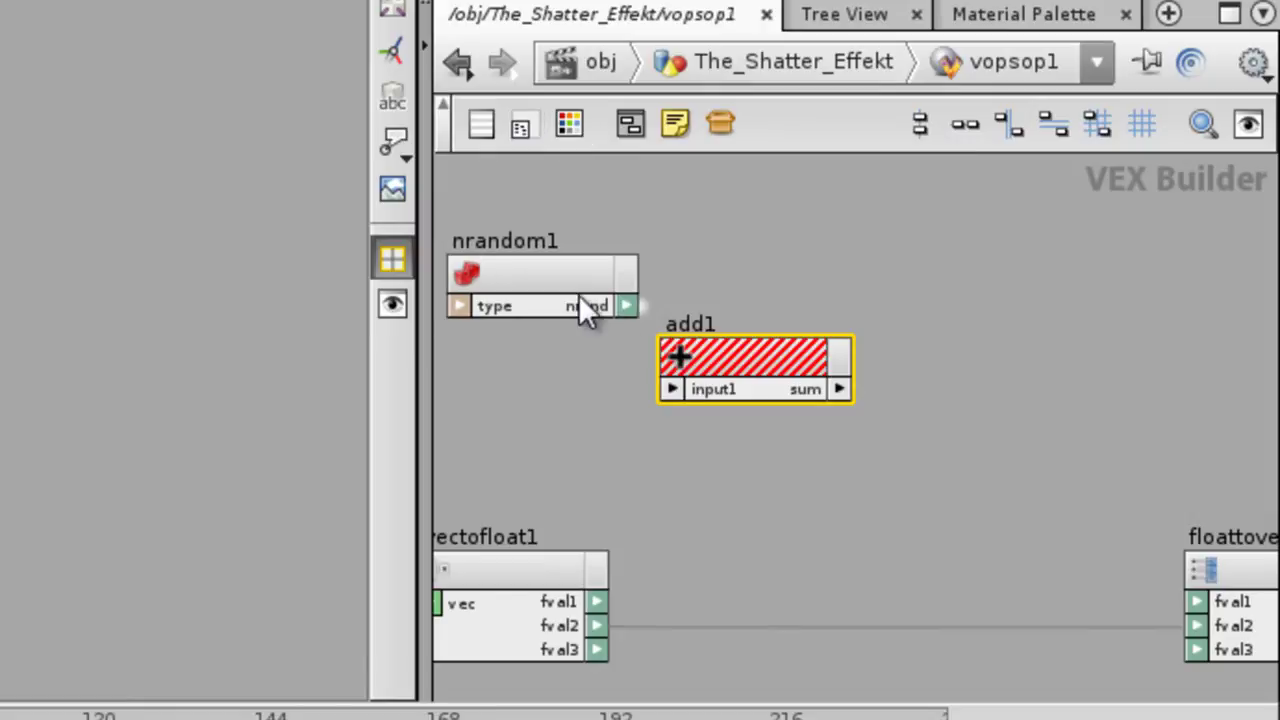
# - Connect nrandom1's nrand output to add1's input1
pyautogui.moveTo(651, 330); pyautogui.dragTo(765, 307, button='middle')
pyautogui.moveTo(762, 308); pyautogui.dragTo(734, 329, button='right')
pyautogui.click(692, 280)
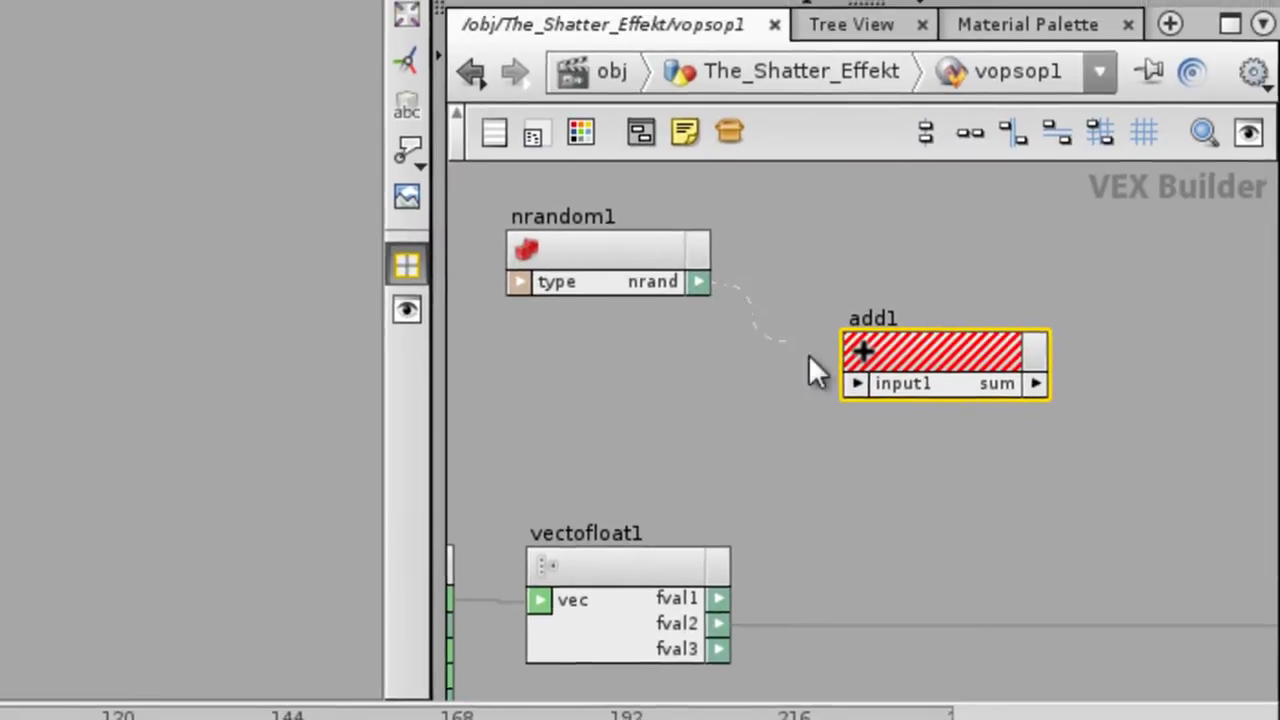
pyautogui.moveTo(810, 360); pyautogui.dragTo(866, 386)
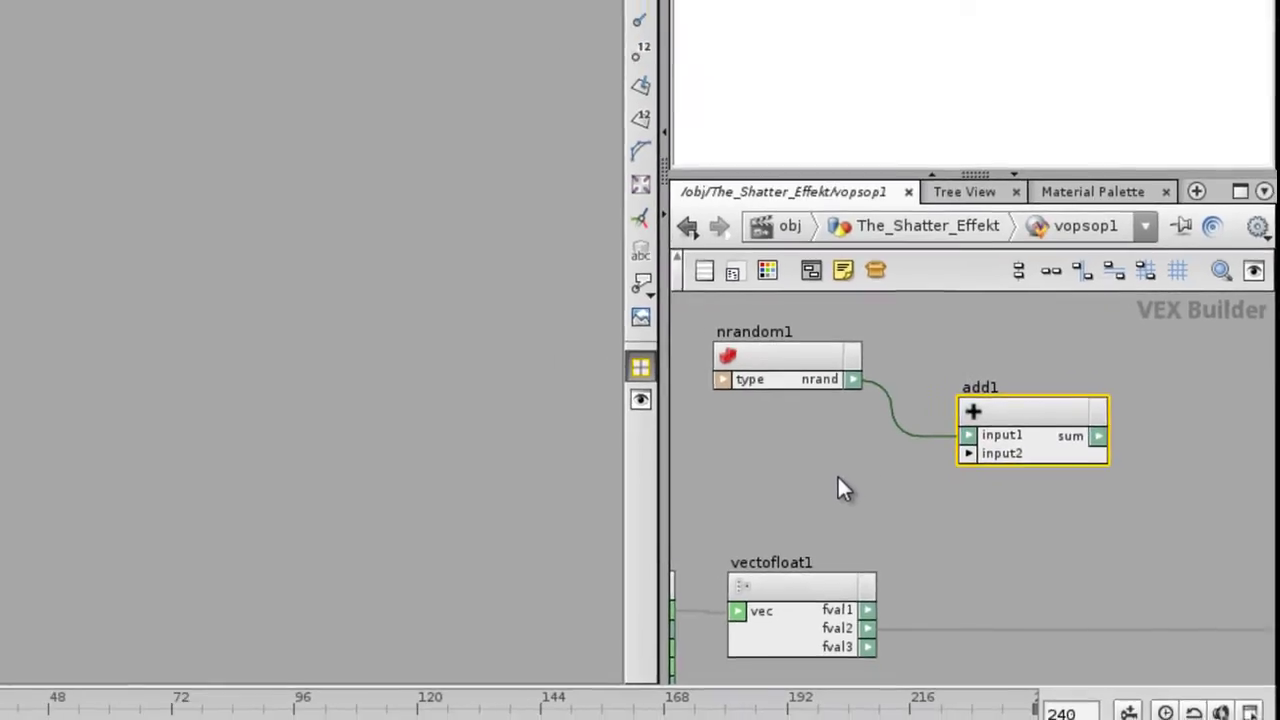
# - Maximize the network view and connect vectofloat1's fval1 output to add1's input2
pyautogui.click(837, 476)
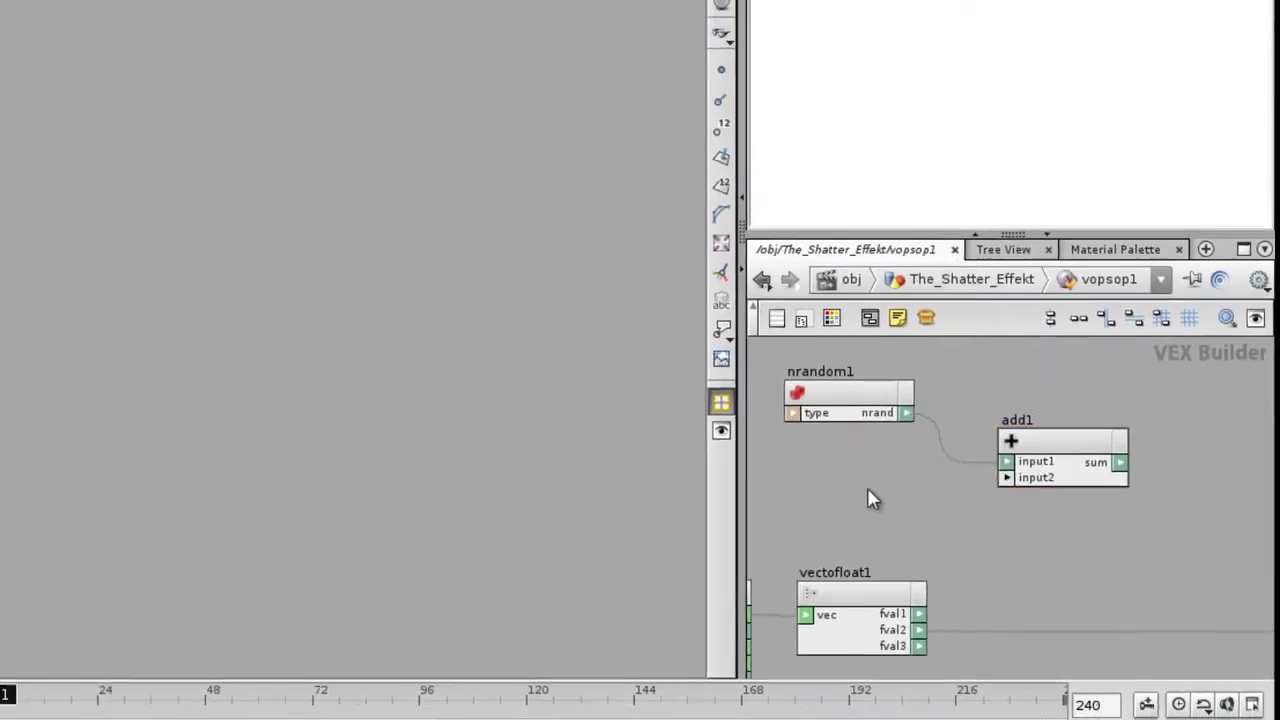
pyautogui.hotkey('ctrl', 'b')
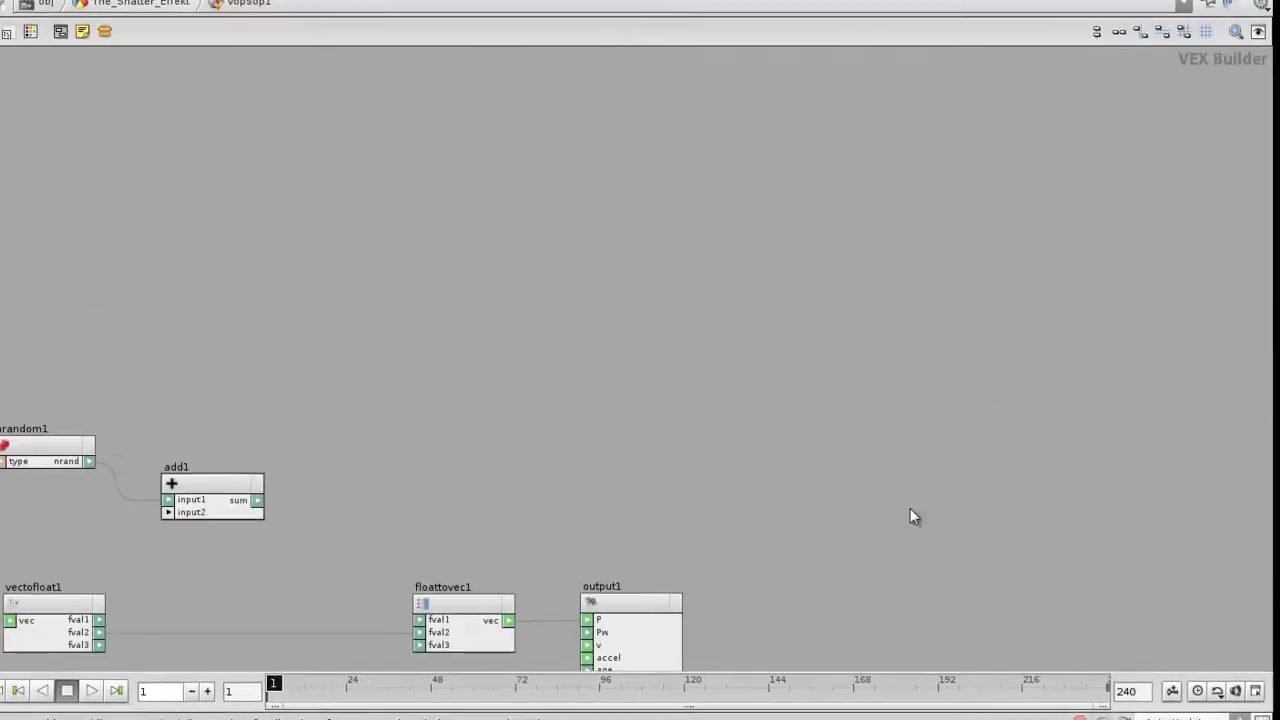
pyautogui.moveTo(489, 332); pyautogui.dragTo(696, 192, button='middle')
pyautogui.moveTo(592, 280); pyautogui.dragTo(655, 316, button='right')
pyautogui.moveTo(655, 316); pyautogui.dragTo(742, 202, button='middle')
pyautogui.moveTo(581, 355); pyautogui.dragTo(658, 304, button='middle')
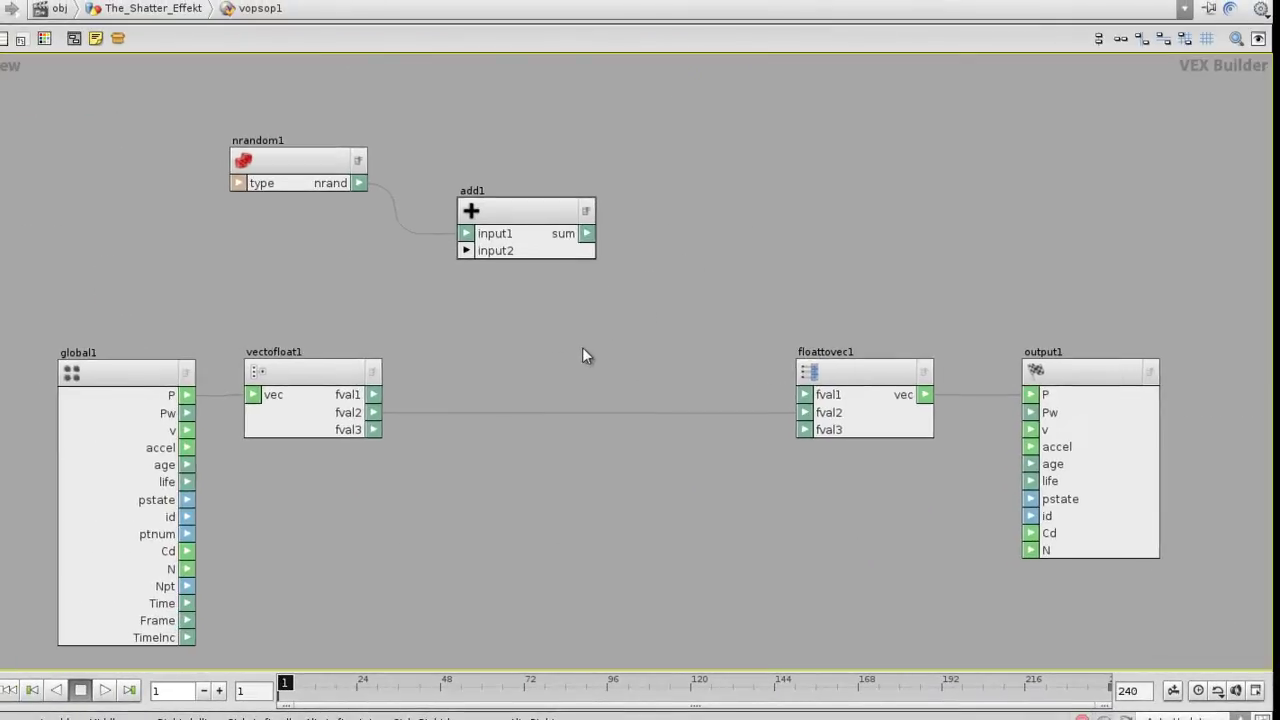
pyautogui.click(302, 363)
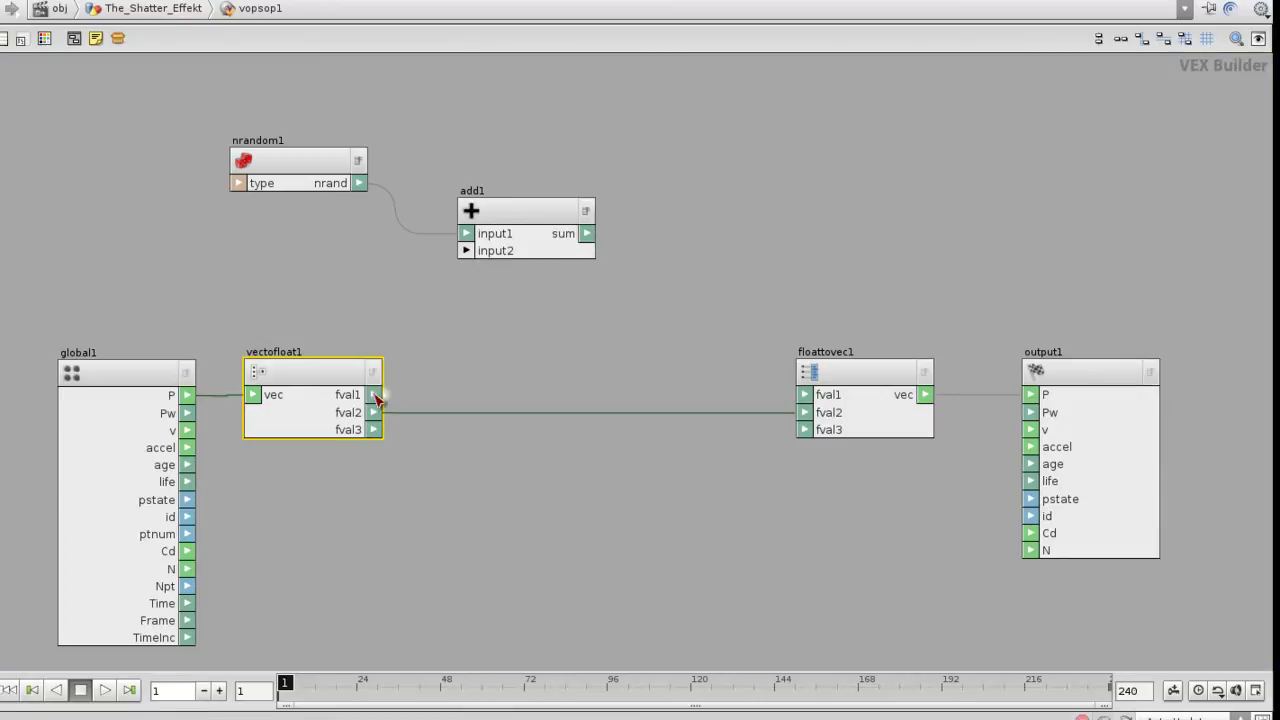
pyautogui.click(470, 252)
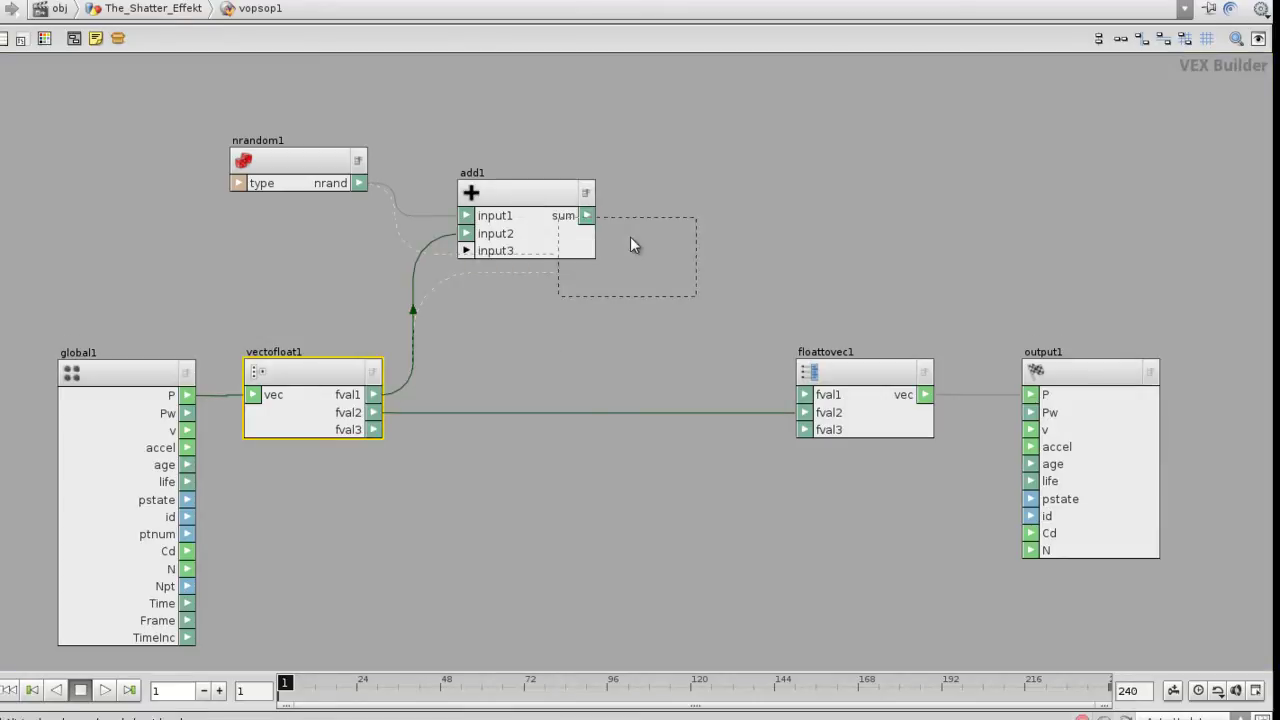
# - Move add1 closer to the Float To Vector node and connect its sum output to floattovec1's fval1 input
pyautogui.moveTo(631, 239); pyautogui.dragTo(724, 290)
pyautogui.click(698, 257)
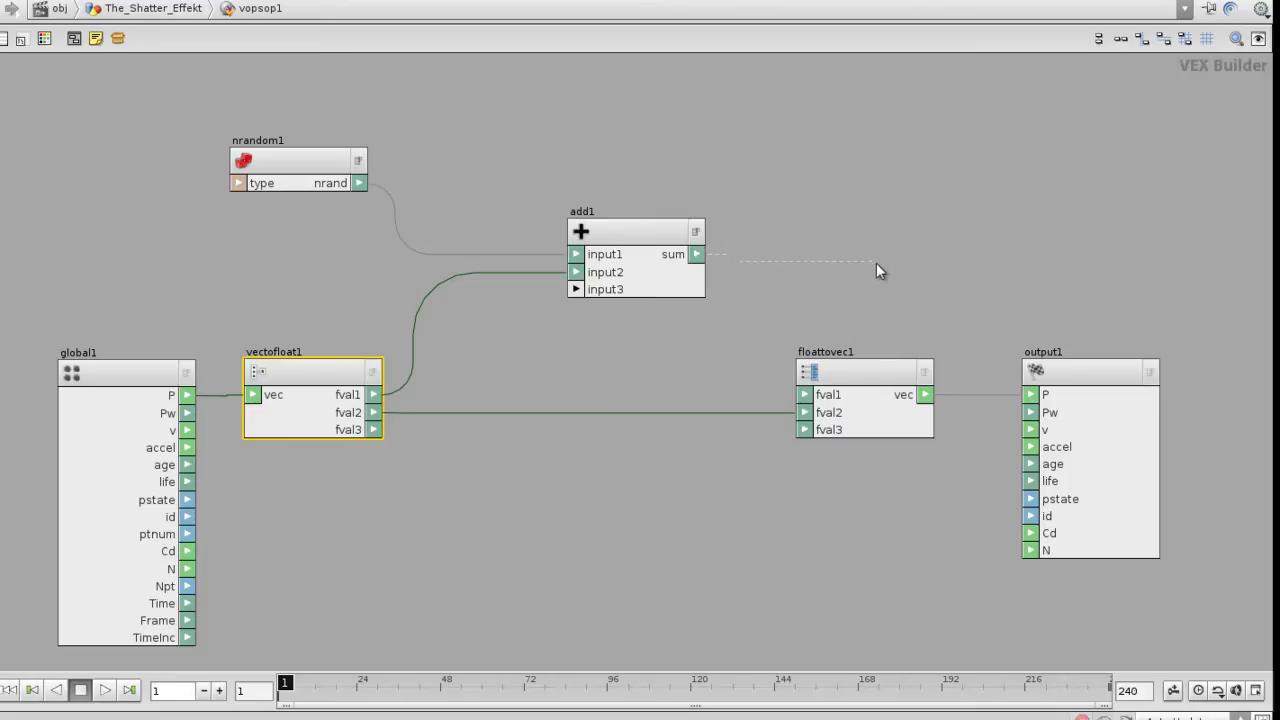
pyautogui.click(808, 393)
pyautogui.click(810, 394)
# - Add a second NonDeterministic Random node below vectofloat1
pyautogui.moveTo(687, 470); pyautogui.dragTo(713, 442, button='middle')
pyautogui.click(468, 489)
pyautogui.press('Tab')
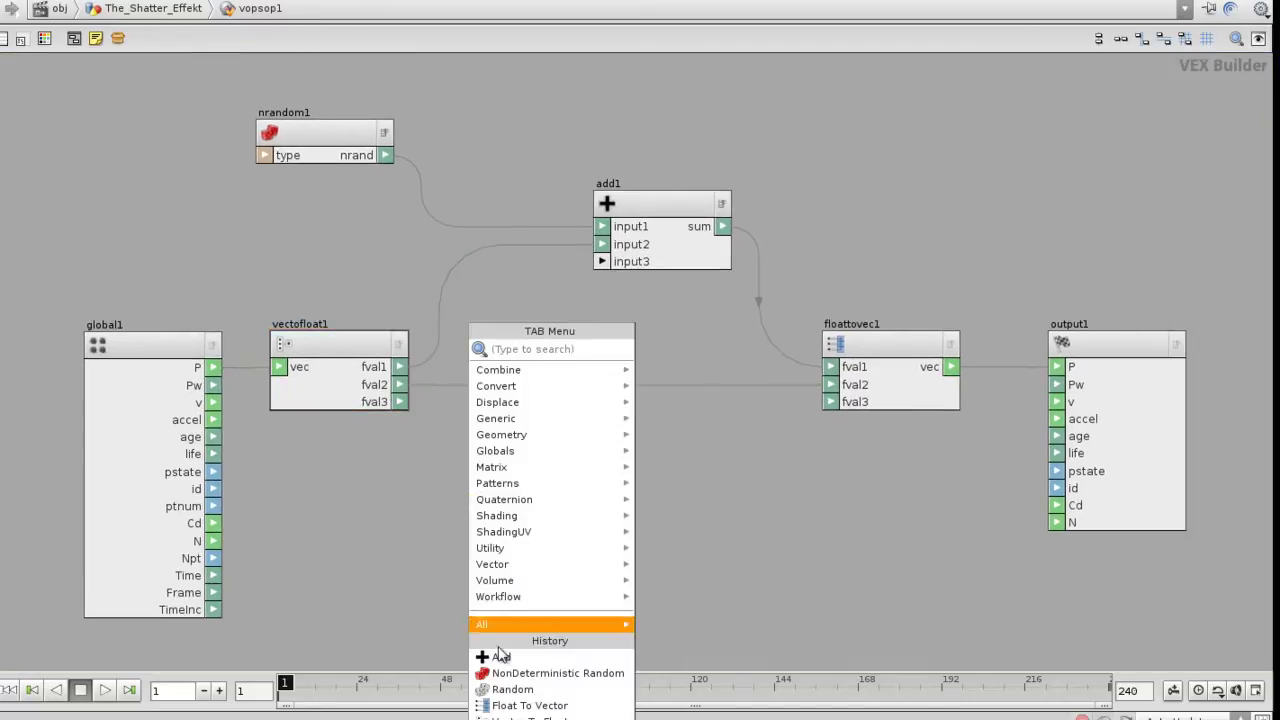
pyautogui.click(537, 676)
pyautogui.click(371, 620)
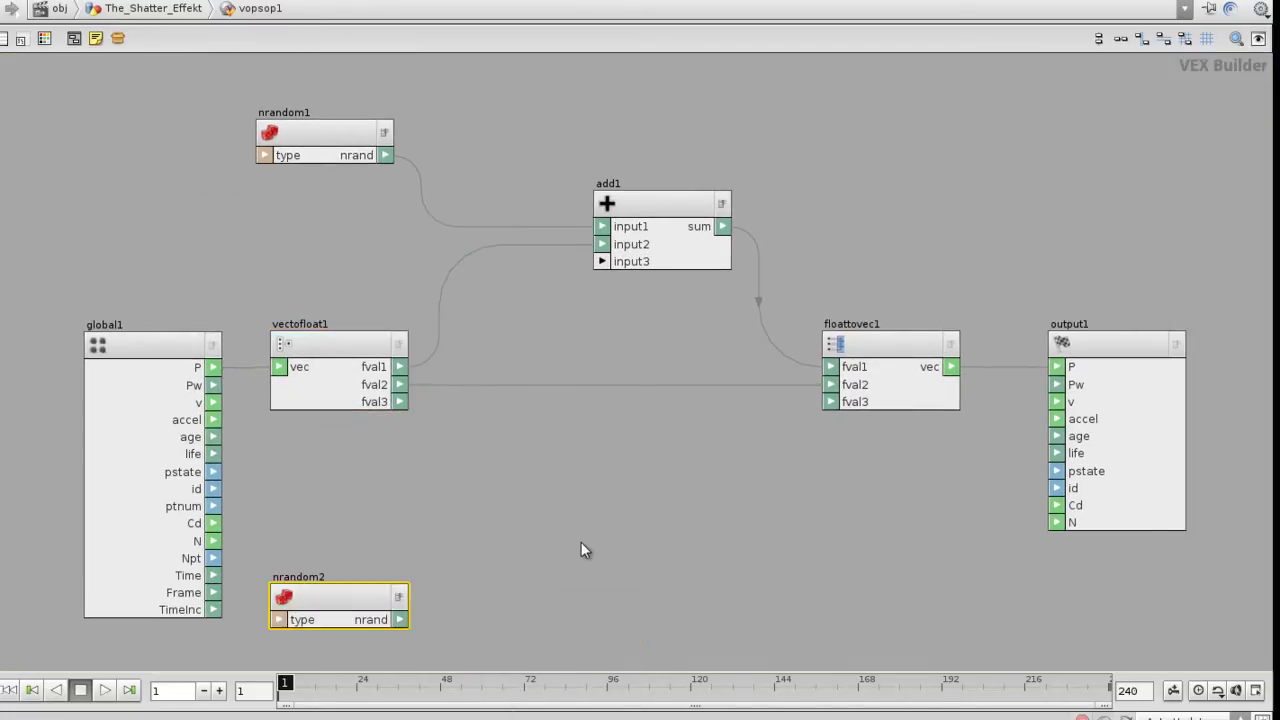
# - Add a second Add node and connect vectofloat1's fval3 to its input1 and nrandom2's nrand to its input2
pyautogui.press('Tab')
pyautogui.moveTo(660, 624)
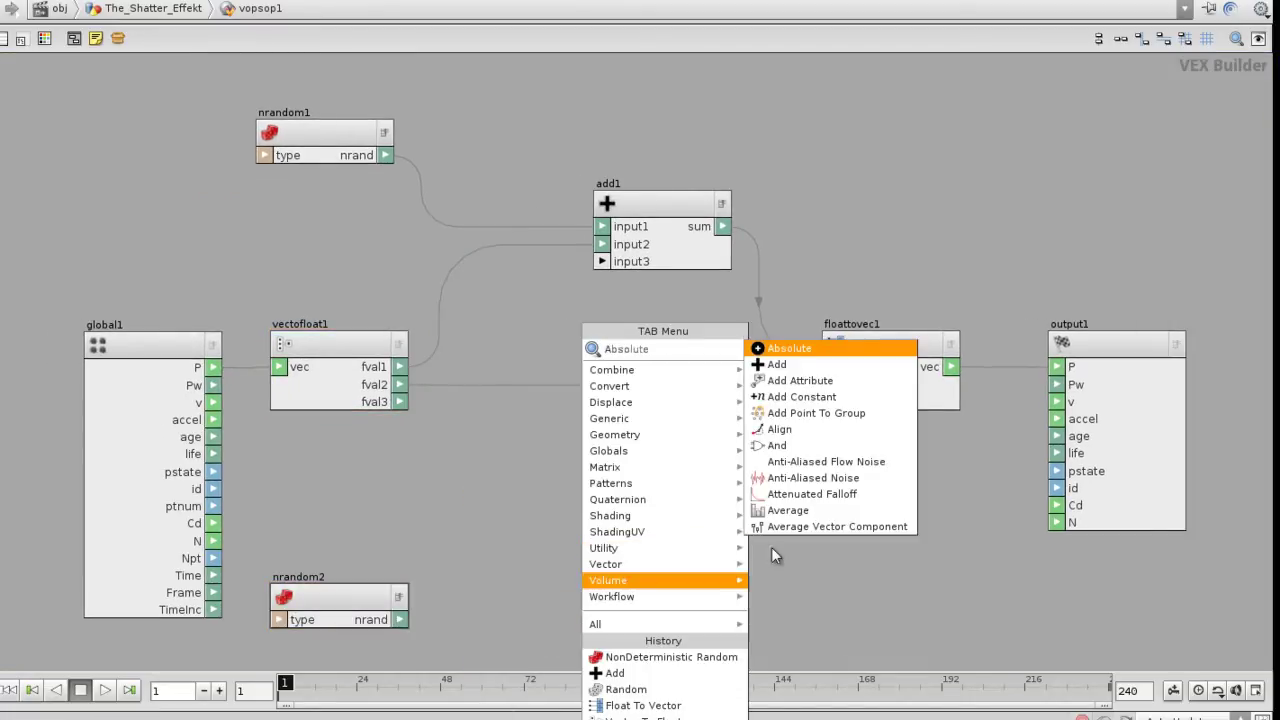
pyautogui.click(780, 364)
pyautogui.moveTo(397, 399); pyautogui.dragTo(637, 486)
pyautogui.moveTo(397, 621); pyautogui.dragTo(628, 506)
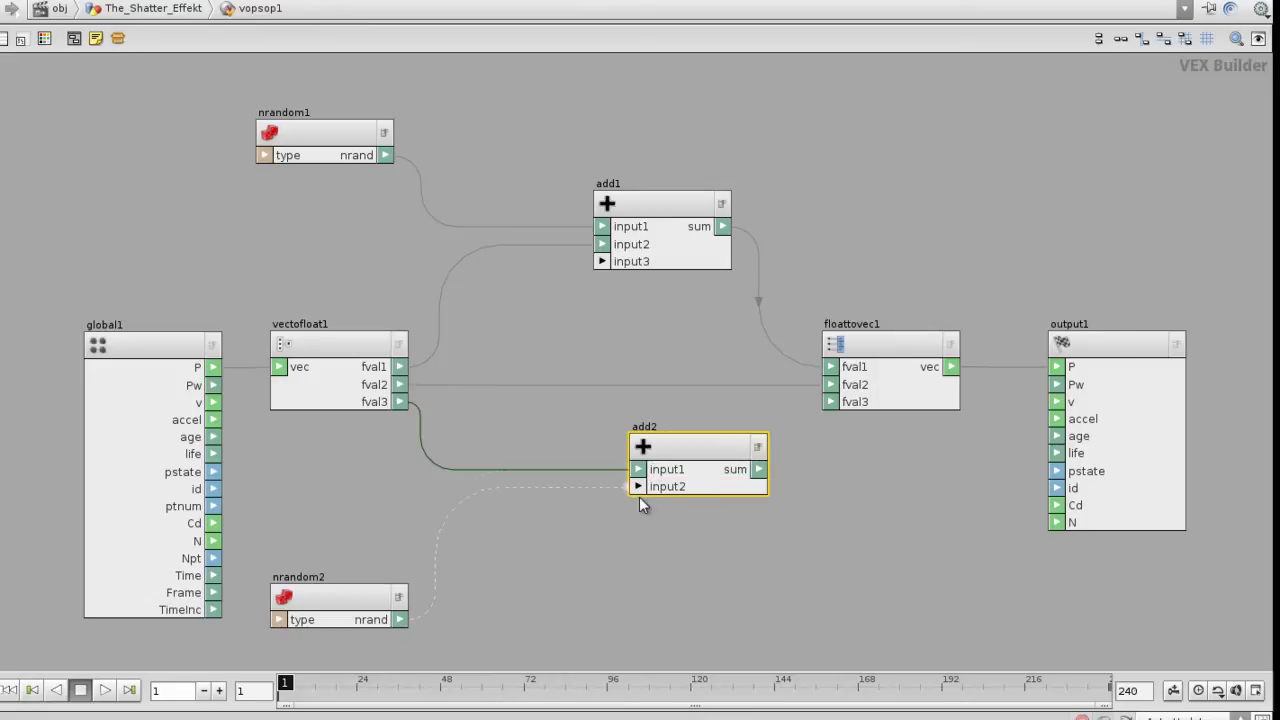
pyautogui.moveTo(399, 619); pyautogui.dragTo(637, 469)
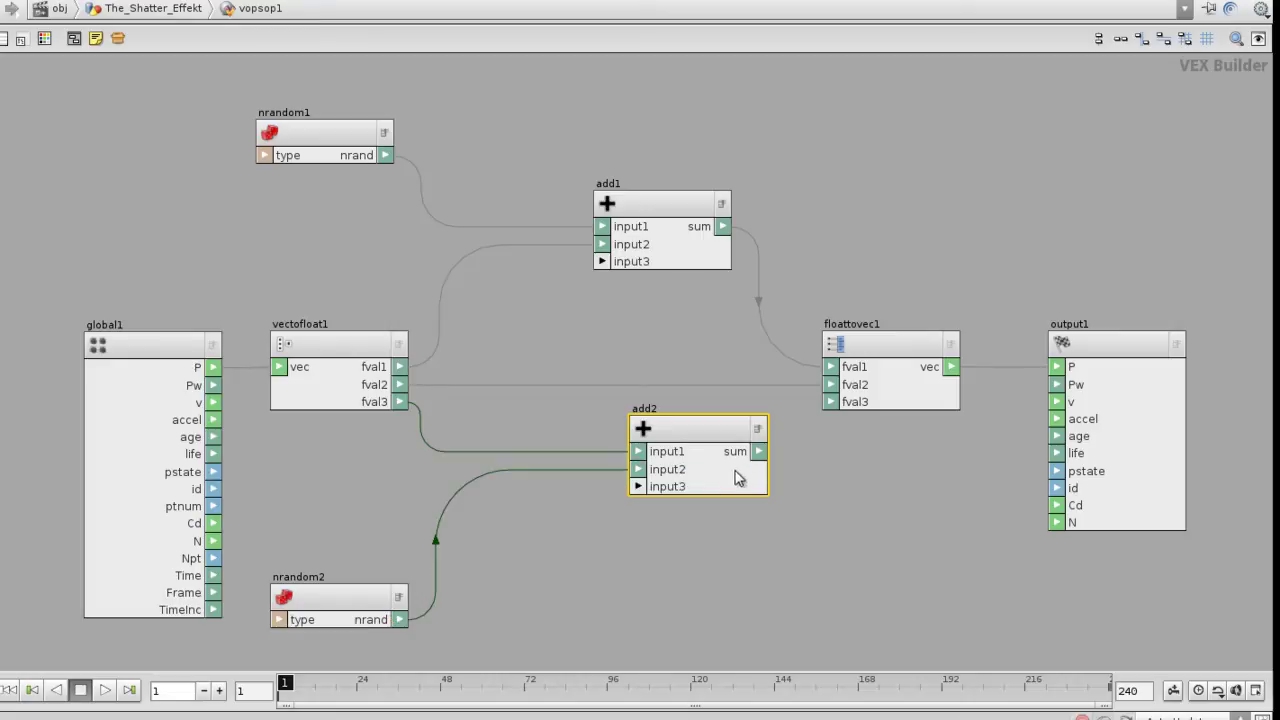
# - Connect add2's sum output to floattovec1's fval3 input and move add2 slightly lower
pyautogui.click(835, 405)
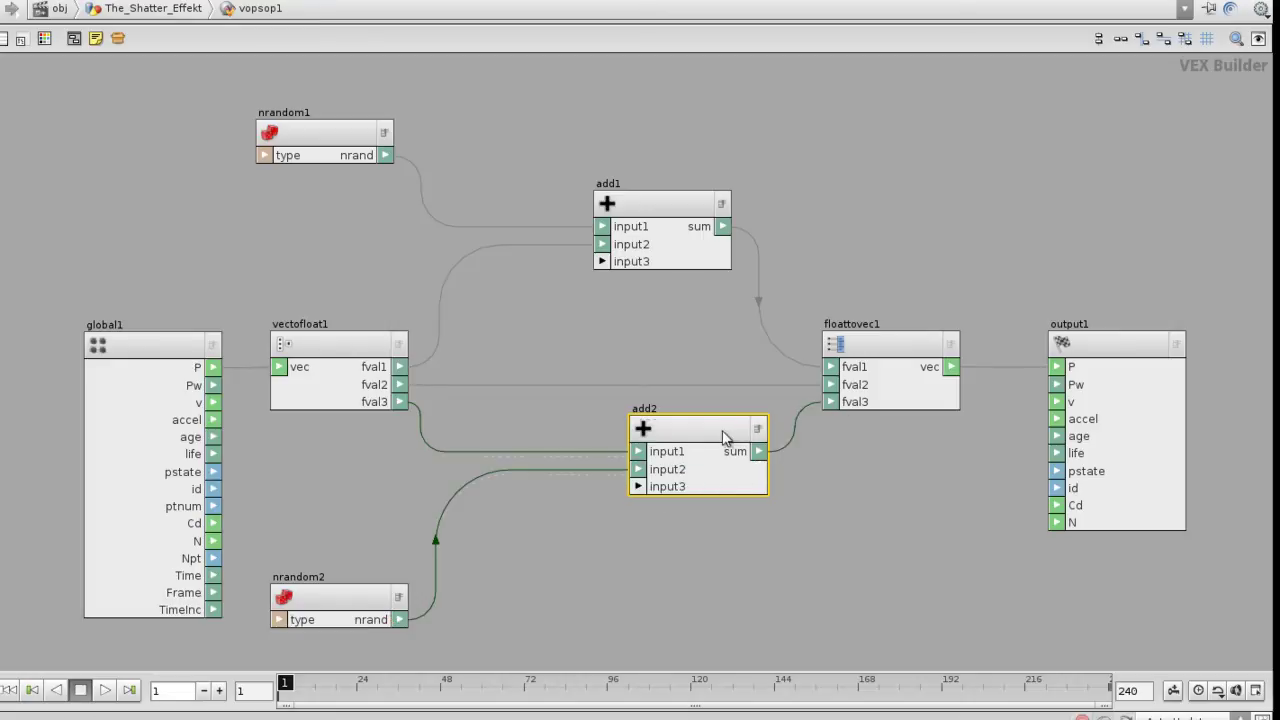
pyautogui.moveTo(722, 436); pyautogui.dragTo(726, 450)
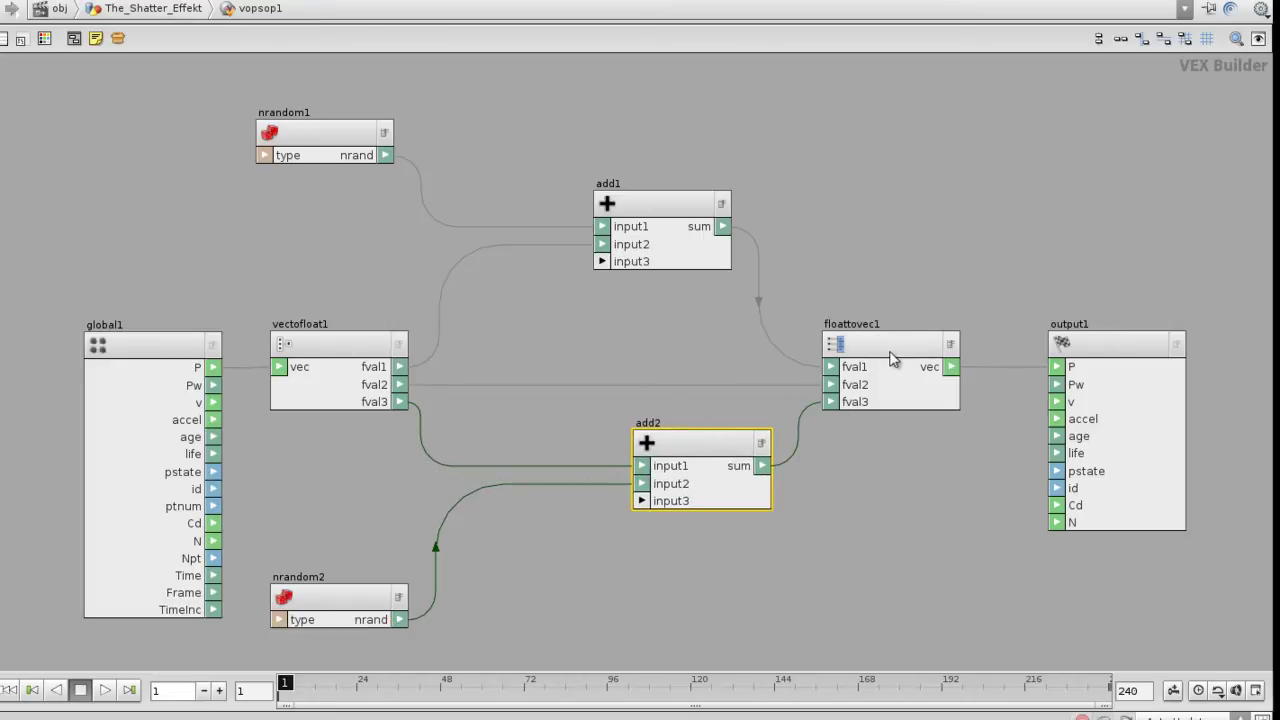
pyautogui.moveTo(896, 355); pyautogui.dragTo(906, 358)
# - Restore the pane layout, go up to the The_Shatter_Effekt network and examine the shaded grid in the viewport from a lower angle
pyautogui.click(659, 322)
pyautogui.hotkey('ctrl', 'b')
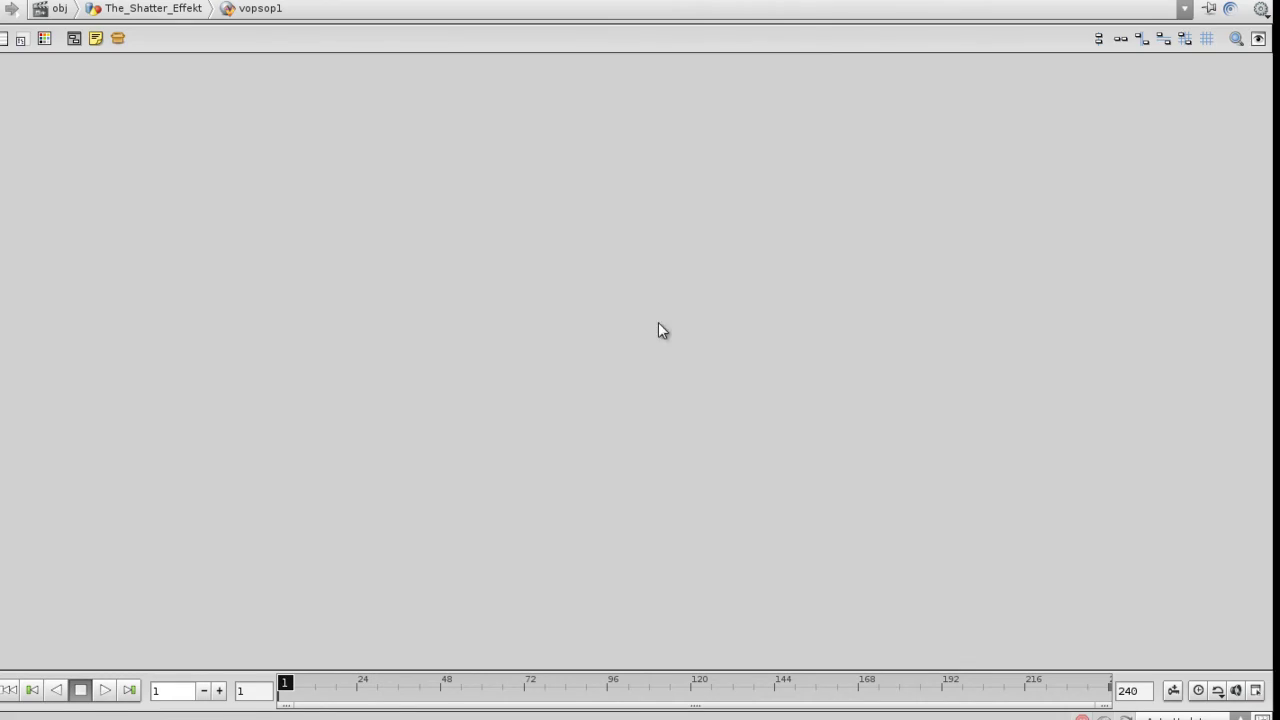
pyautogui.press('u')
pyautogui.moveTo(513, 401)
pyautogui.mouseDown()
pyautogui.moveTo(491, 394)
pyautogui.moveTo(443, 429)
pyautogui.moveTo(571, 423)
pyautogui.moveTo(441, 421)
pyautogui.moveTo(457, 503)
pyautogui.mouseUp()
pyautogui.press('w')
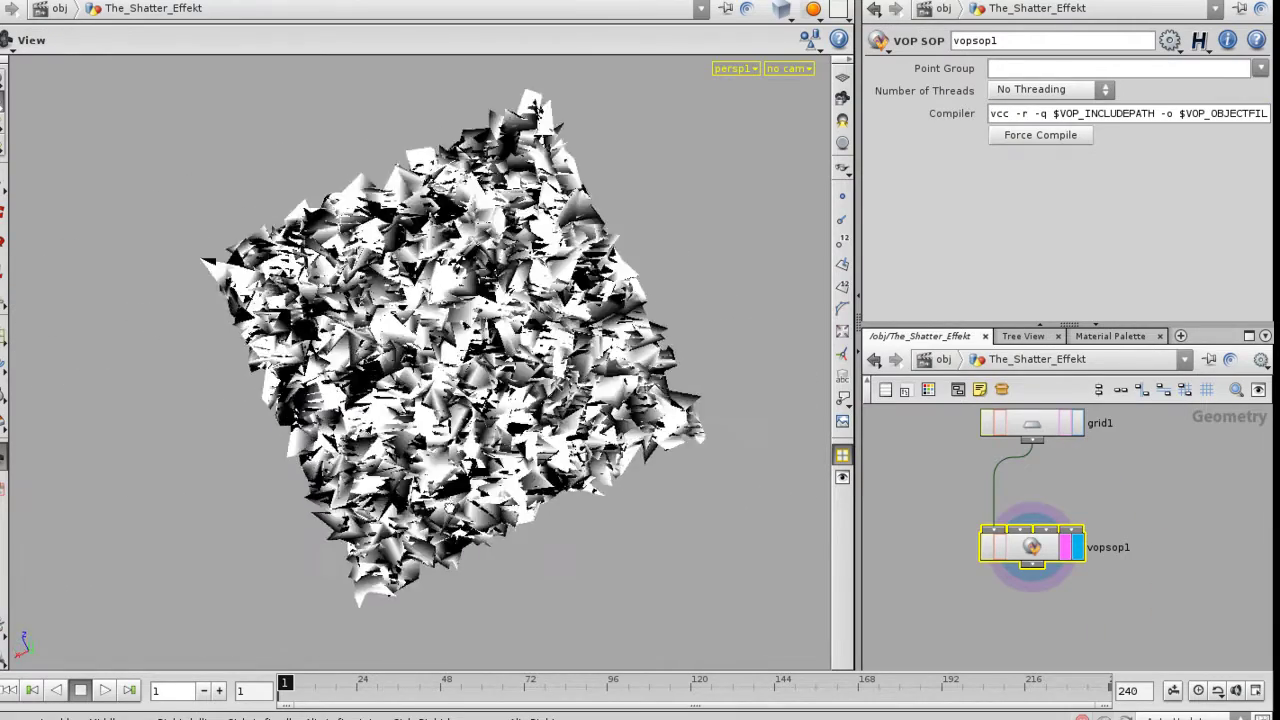
pyautogui.moveTo(367, 448); pyautogui.dragTo(460, 450, button='right')
pyautogui.moveTo(460, 450)
pyautogui.mouseDown()
pyautogui.moveTo(503, 325)
pyautogui.moveTo(480, 281)
pyautogui.moveTo(492, 338)
pyautogui.mouseUp()
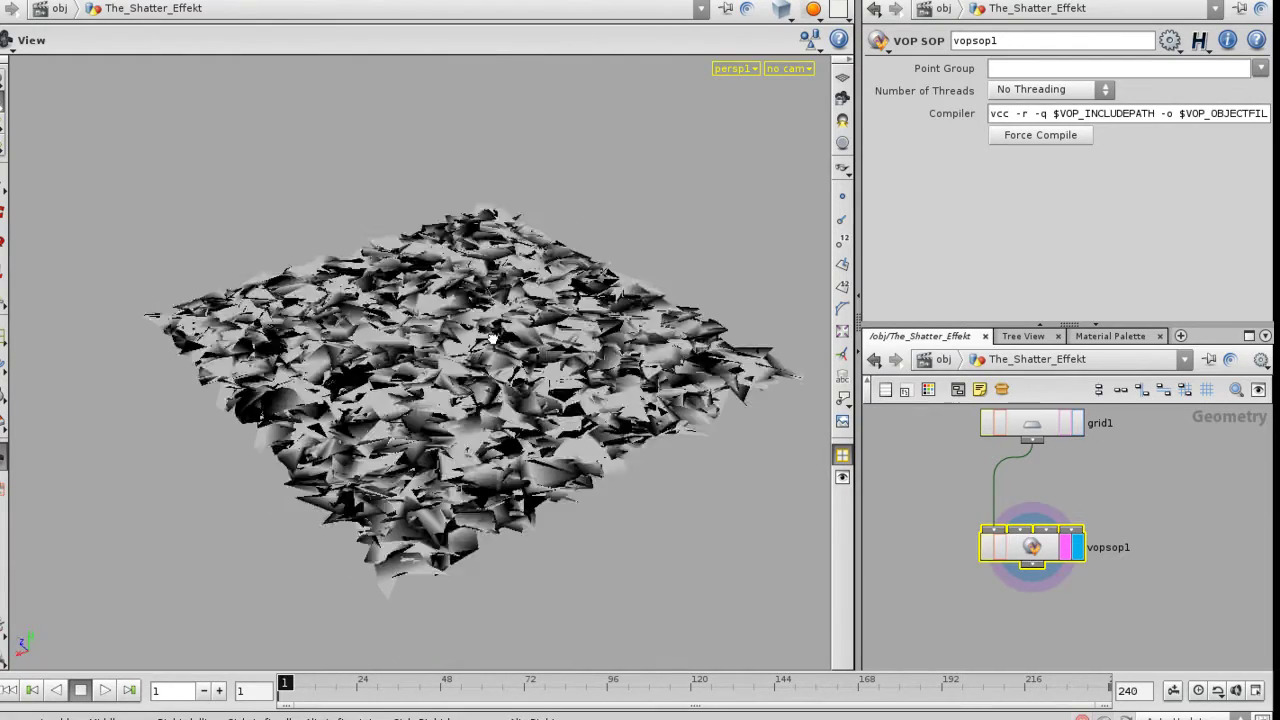
# - Enter vopsop1 again and delete the nrandom2 node
pyautogui.doubleClick(1035, 547)
pyautogui.moveTo(971, 525); pyautogui.dragTo(981, 577, button='middle')
pyautogui.moveTo(1195, 495); pyautogui.dragTo(942, 417, button='middle')
pyautogui.scroll(-3, 1003, 560)
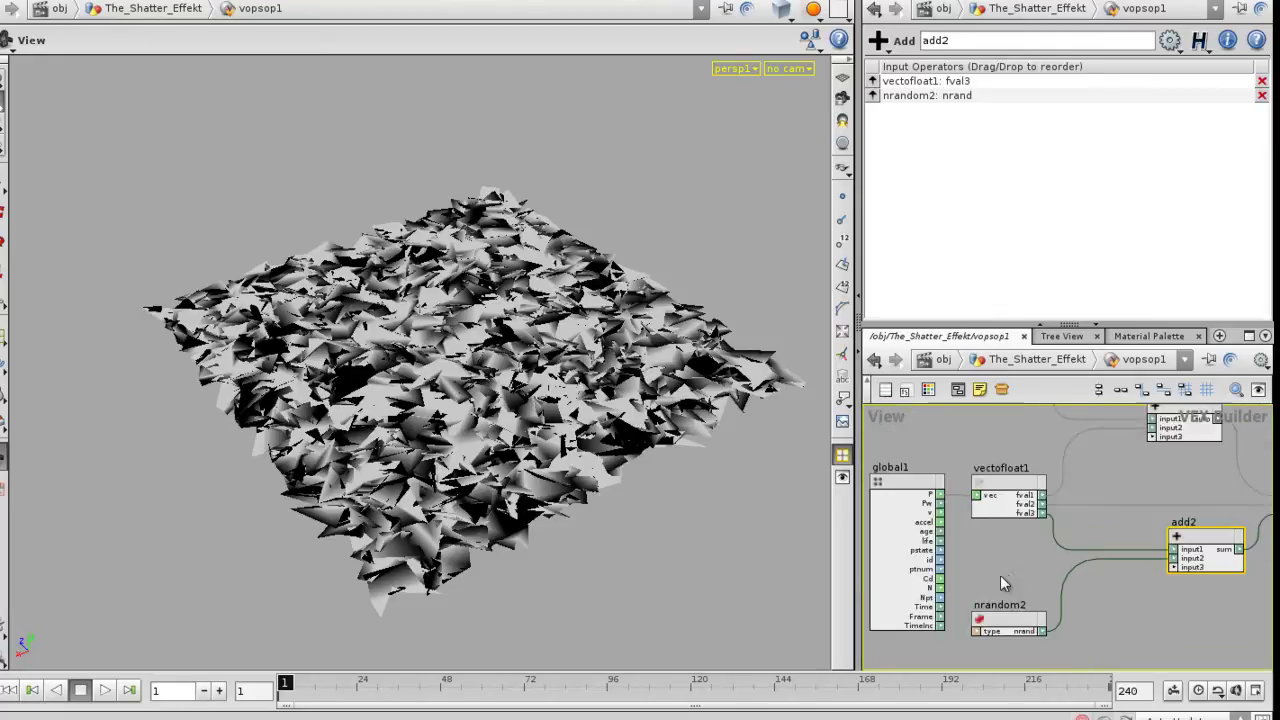
pyautogui.moveTo(1029, 550); pyautogui.dragTo(963, 535, button='middle')
pyautogui.scroll(-2, 1000, 622)
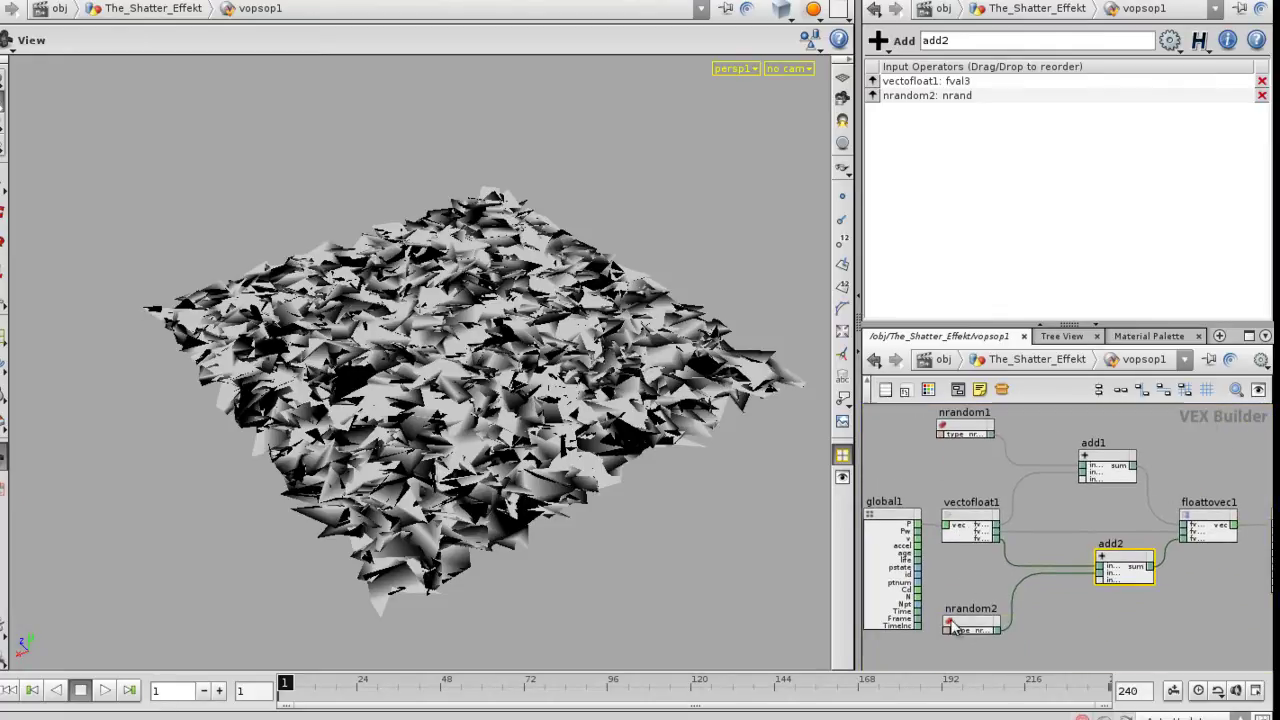
pyautogui.click(968, 627)
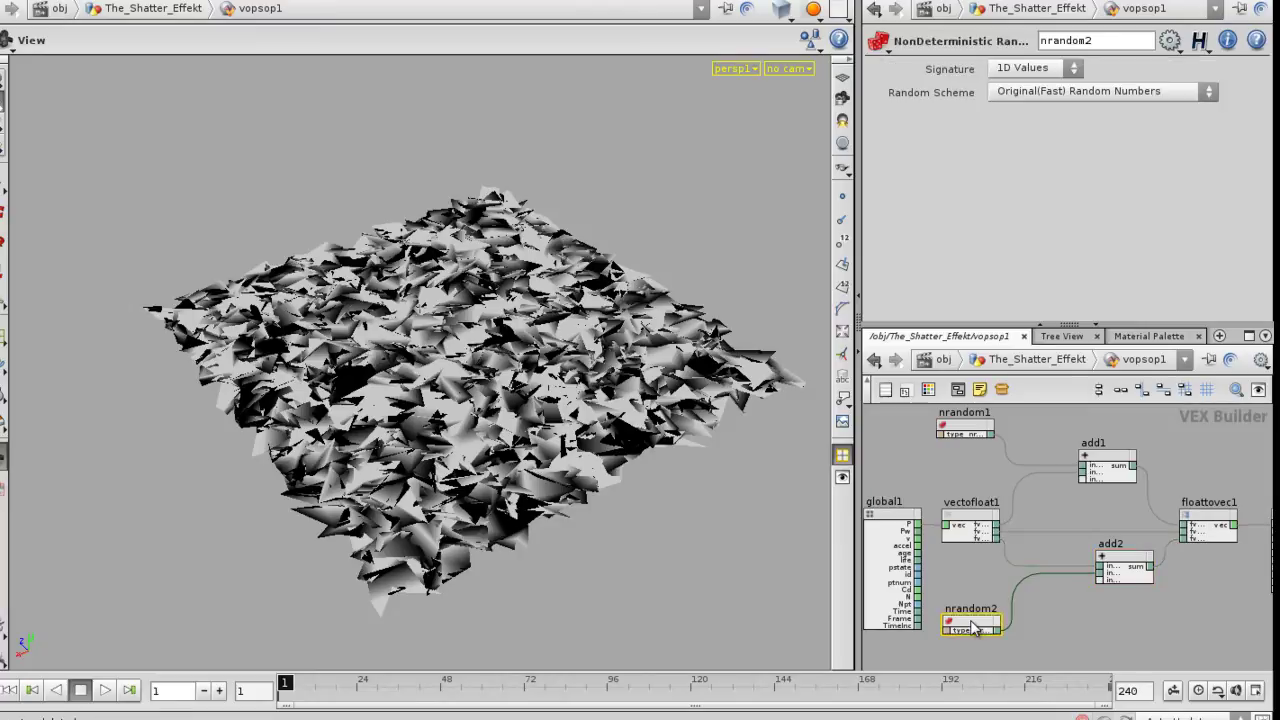
pyautogui.press('Delete')
# - Maximize the network view and connect nrandom1's nrand output to add2's input2
pyautogui.moveTo(999, 486); pyautogui.dragTo(1009, 536, button='middle')
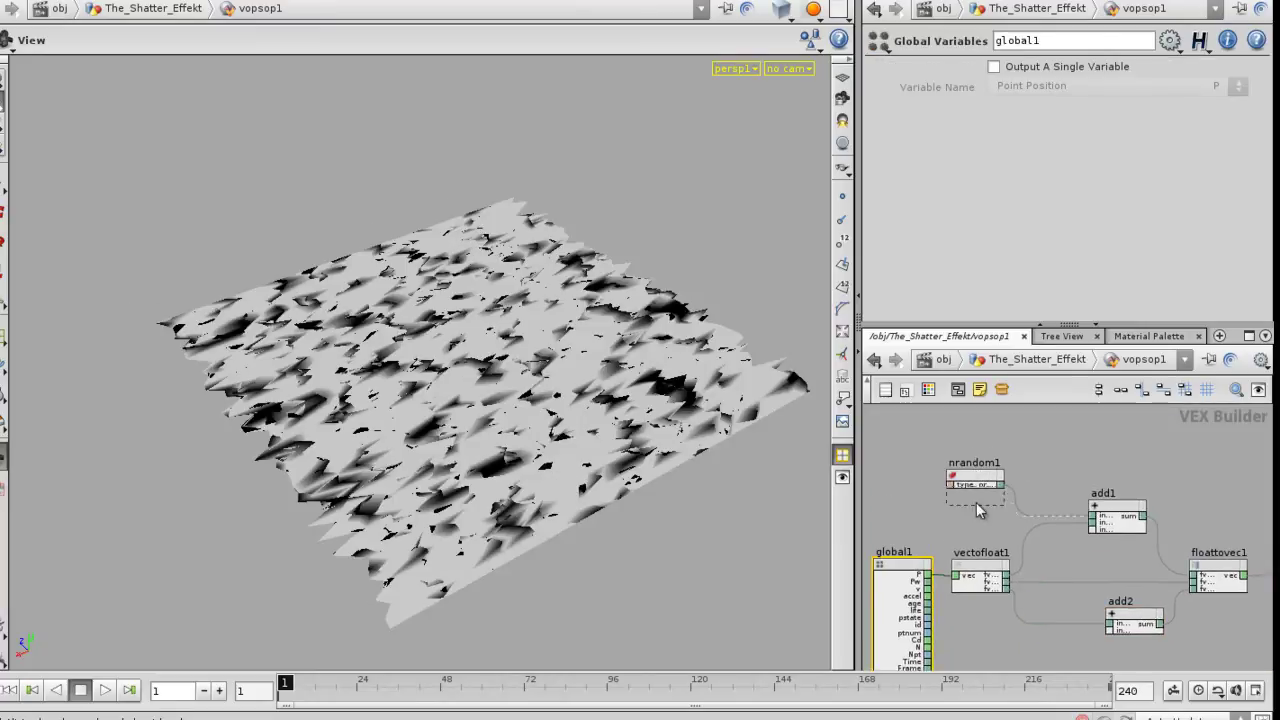
pyautogui.scroll(4, 1057, 549)
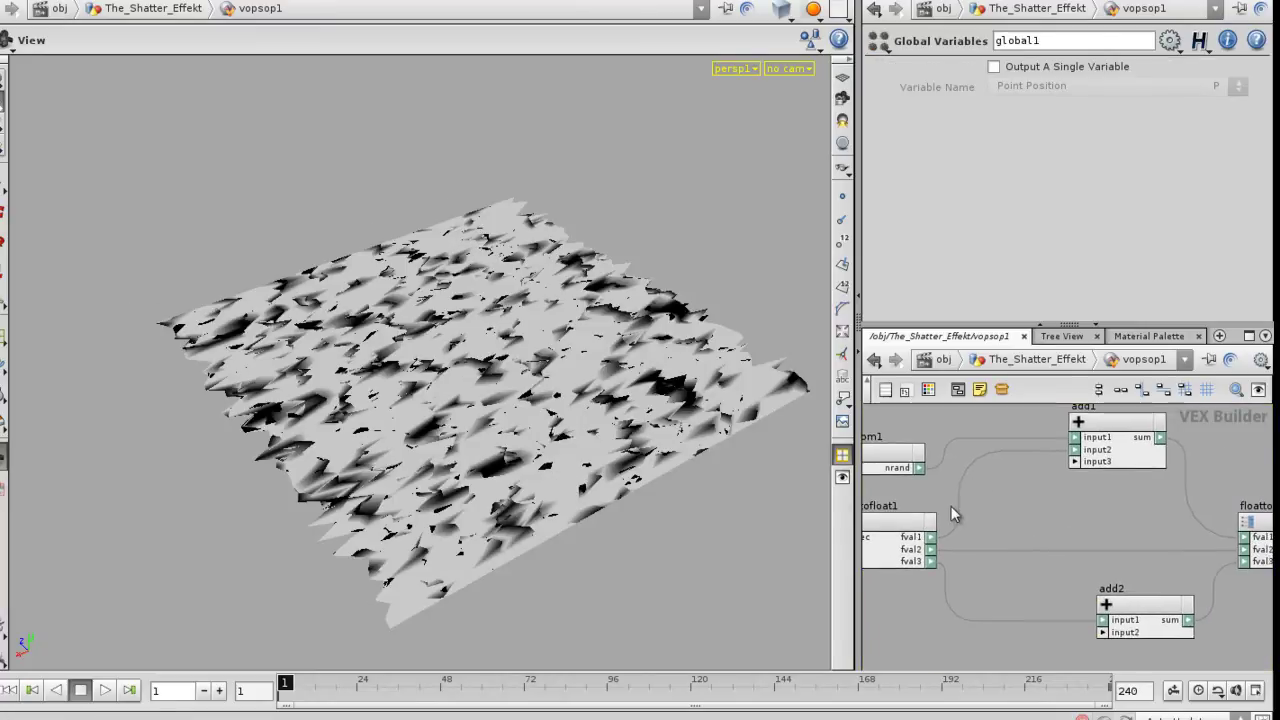
pyautogui.hotkey('ctrl', 'b')
pyautogui.moveTo(275, 468); pyautogui.dragTo(607, 338, button='middle')
pyautogui.scroll(3, 540, 390)
pyautogui.moveTo(540, 390); pyautogui.dragTo(648, 309, button='middle')
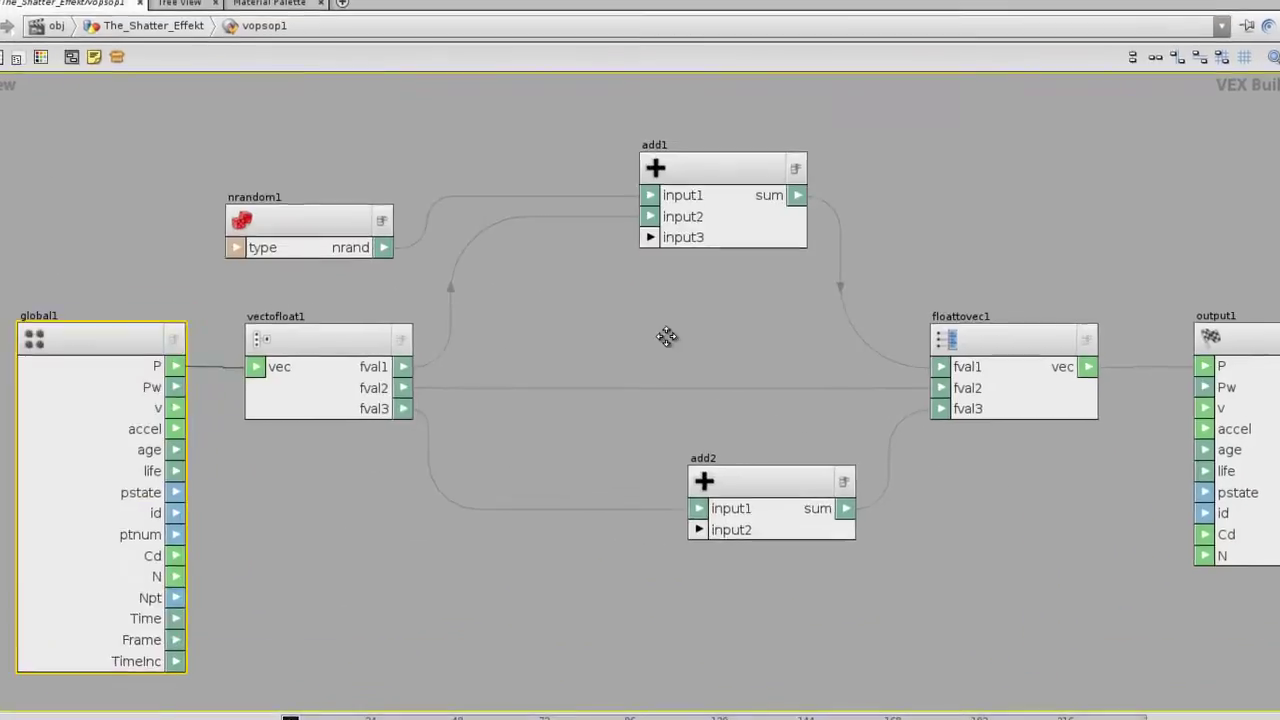
pyautogui.click(345, 232)
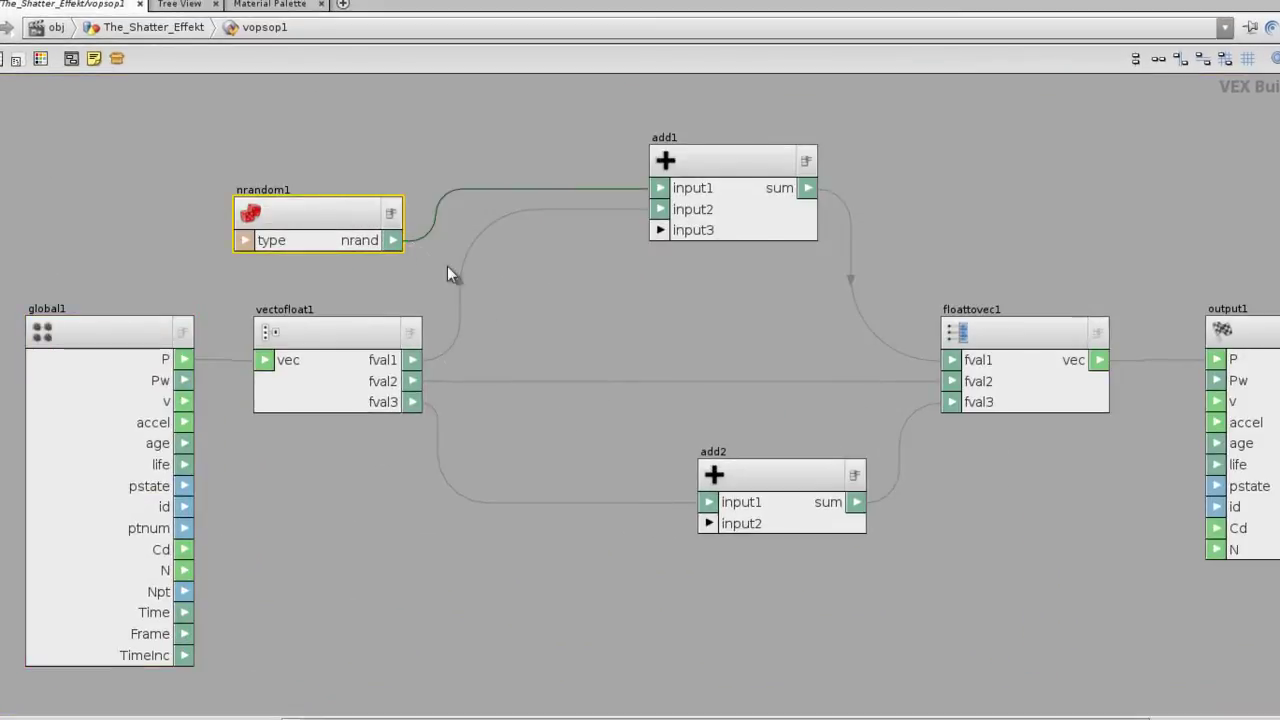
pyautogui.click(760, 523)
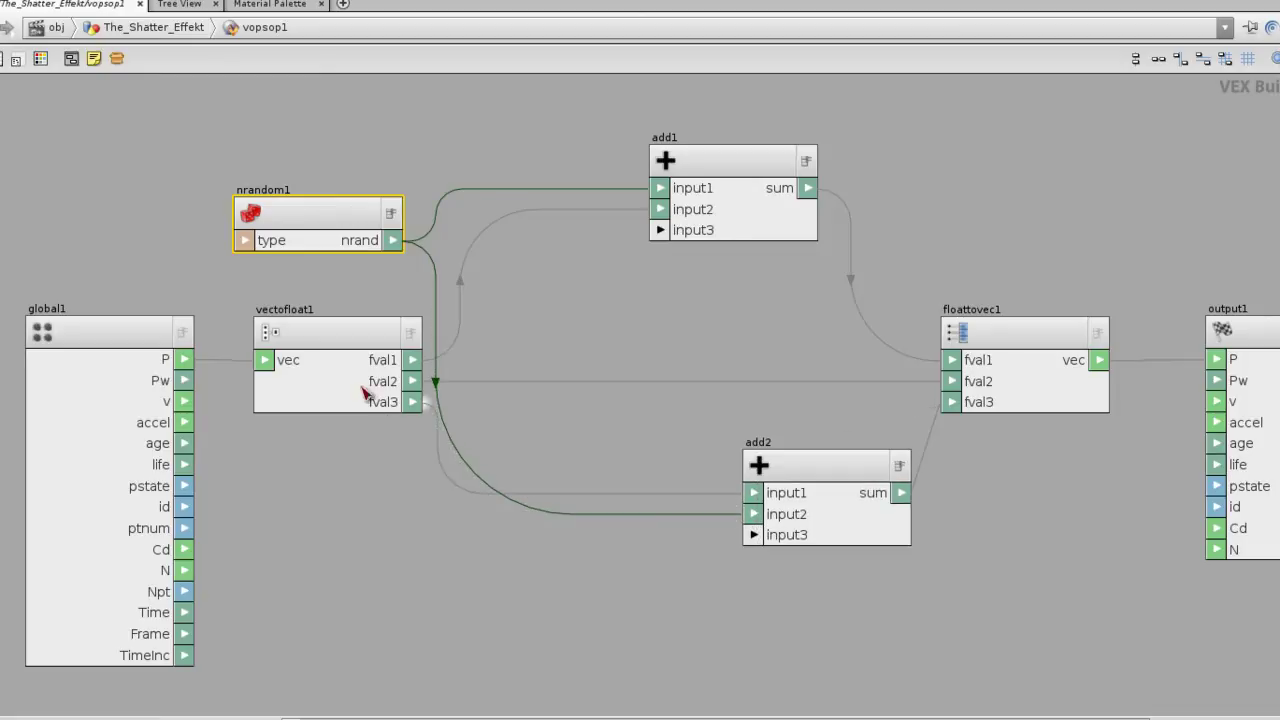
# - Move global1, vectofloat1 and nrandom1 away from the Add nodes to make room between them
pyautogui.moveTo(82, 337); pyautogui.dragTo(45, 337)
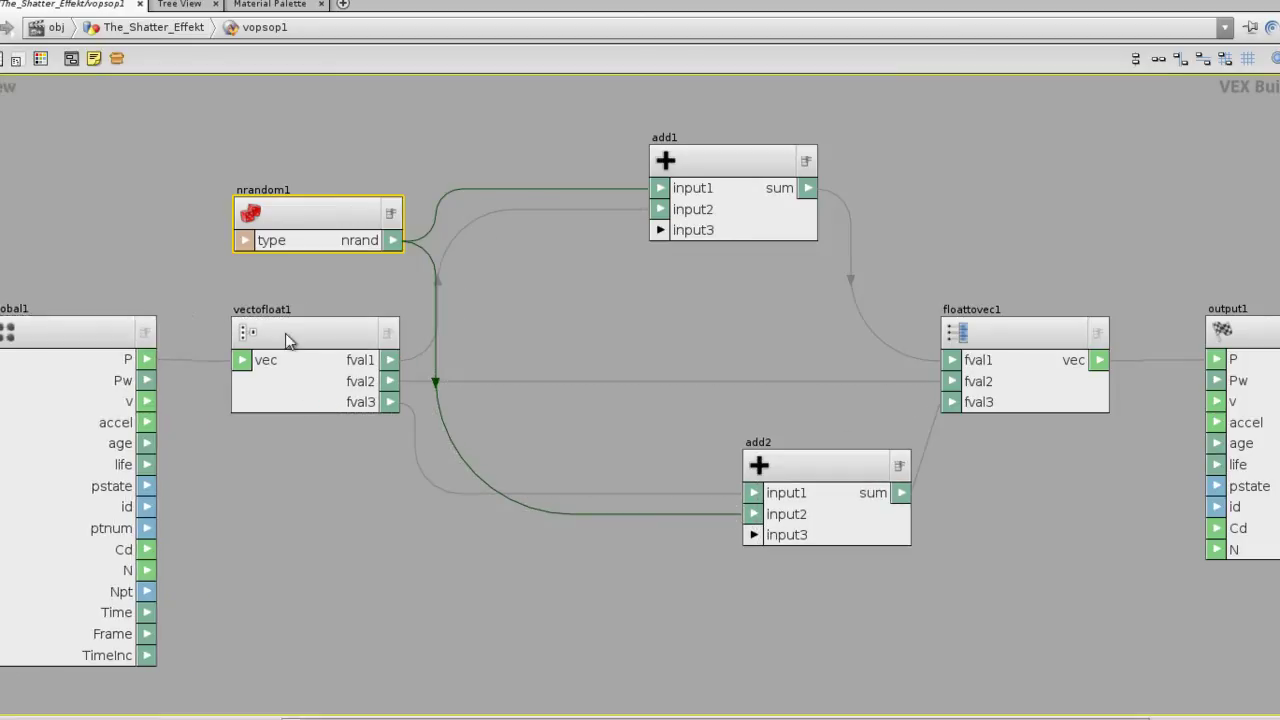
pyautogui.moveTo(224, 327); pyautogui.dragTo(391, 336, button='middle')
pyautogui.moveTo(237, 342); pyautogui.dragTo(164, 344)
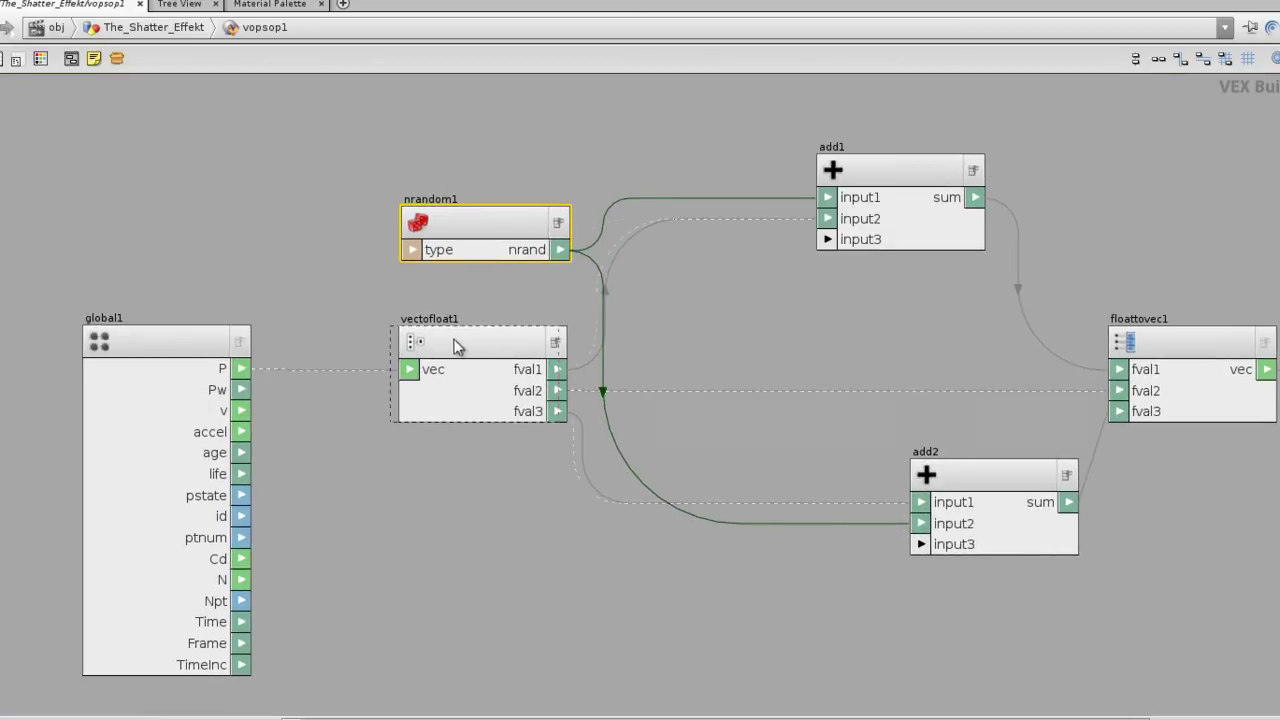
pyautogui.moveTo(454, 339); pyautogui.dragTo(384, 339)
pyautogui.moveTo(468, 228); pyautogui.dragTo(451, 224)
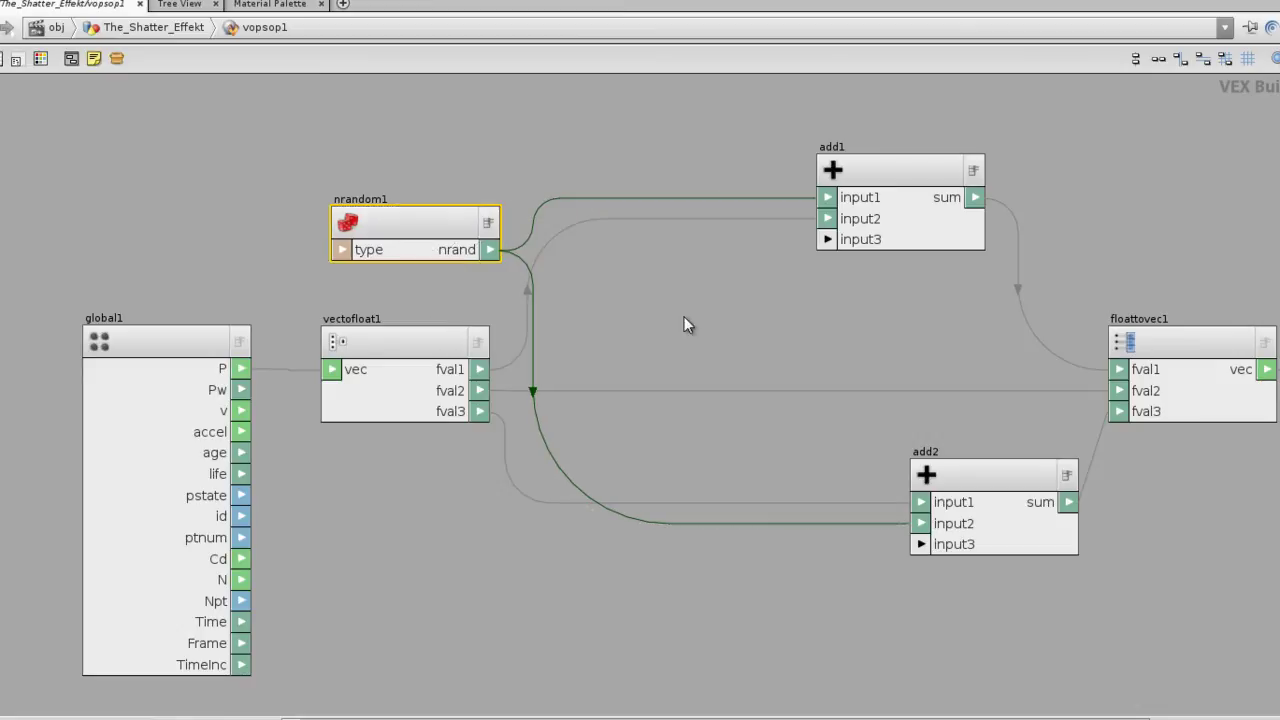
# - Insert a Multiply node between nrandom1's nrand output and add1's input1, placing it above add1
pyautogui.click(669, 337)
pyautogui.press('Tab')
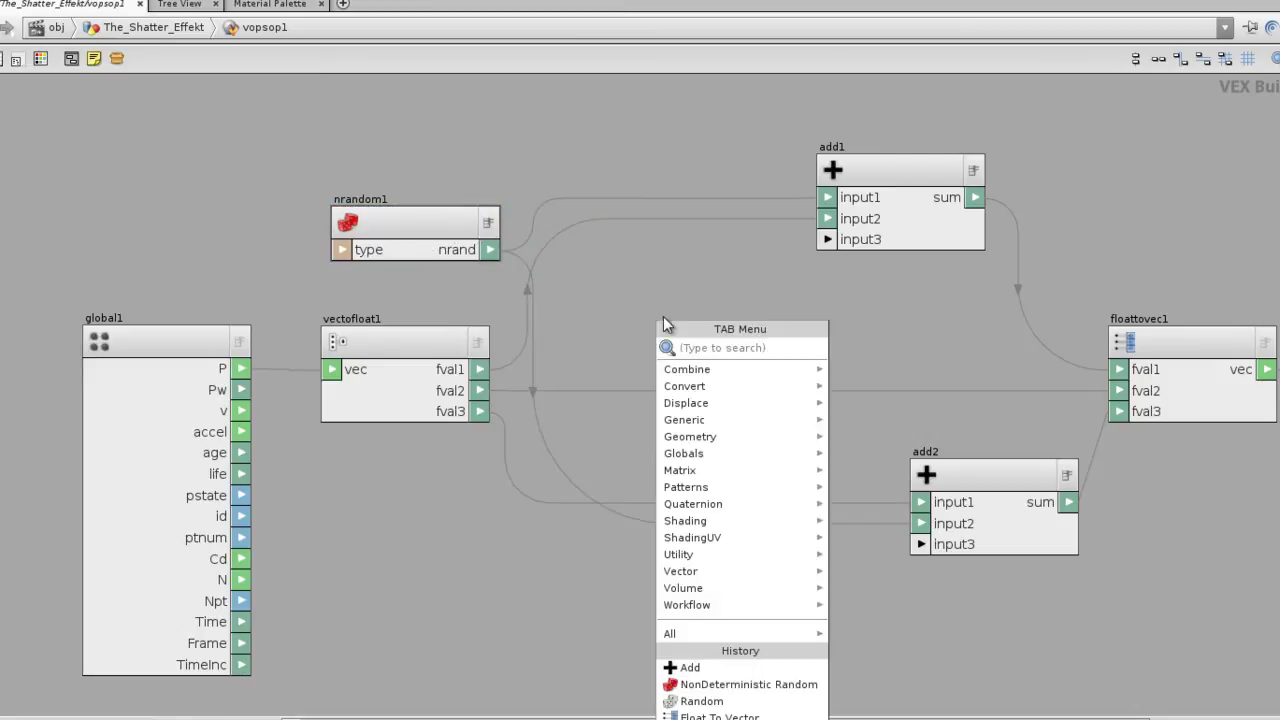
pyautogui.moveTo(707, 605)
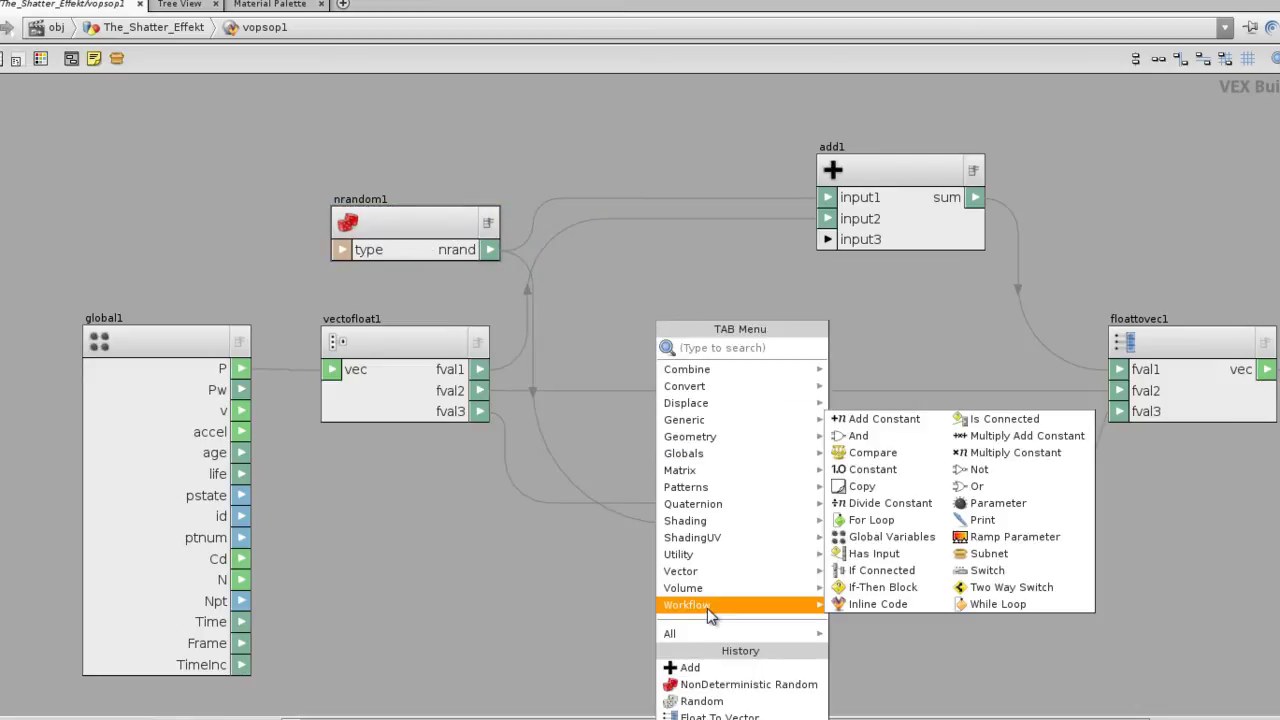
pyautogui.moveTo(737, 369)
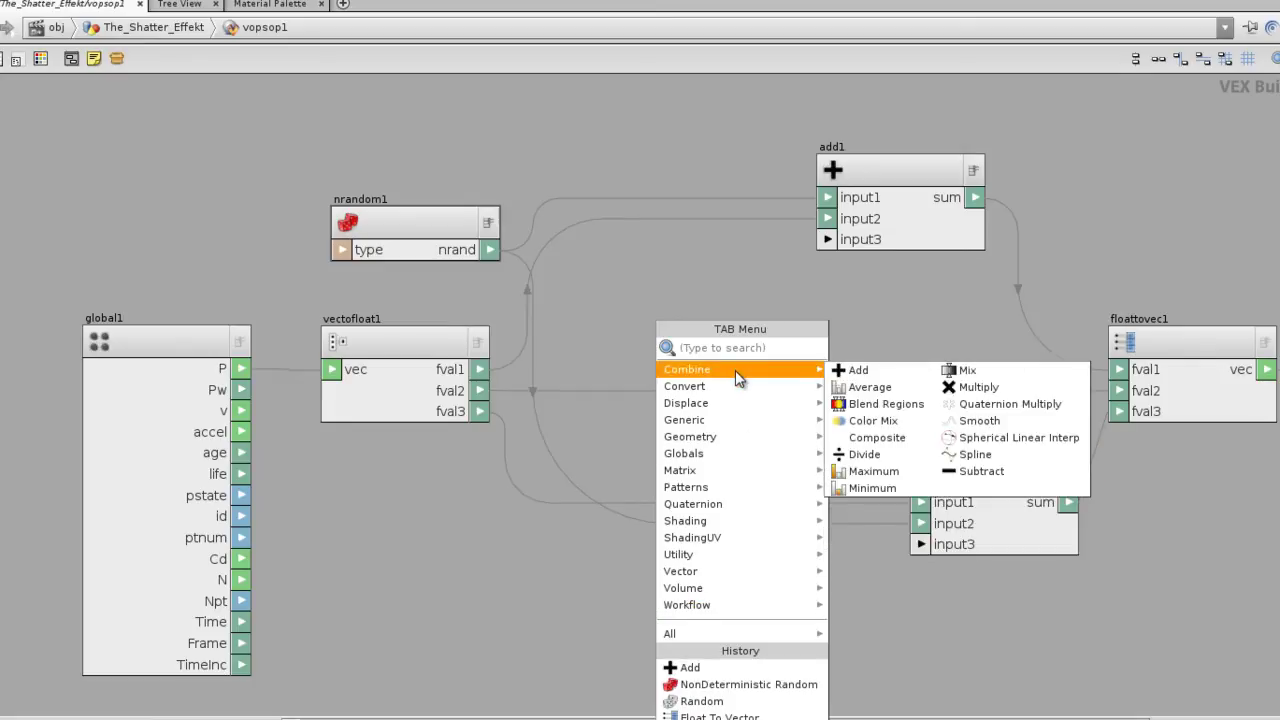
pyautogui.click(991, 395)
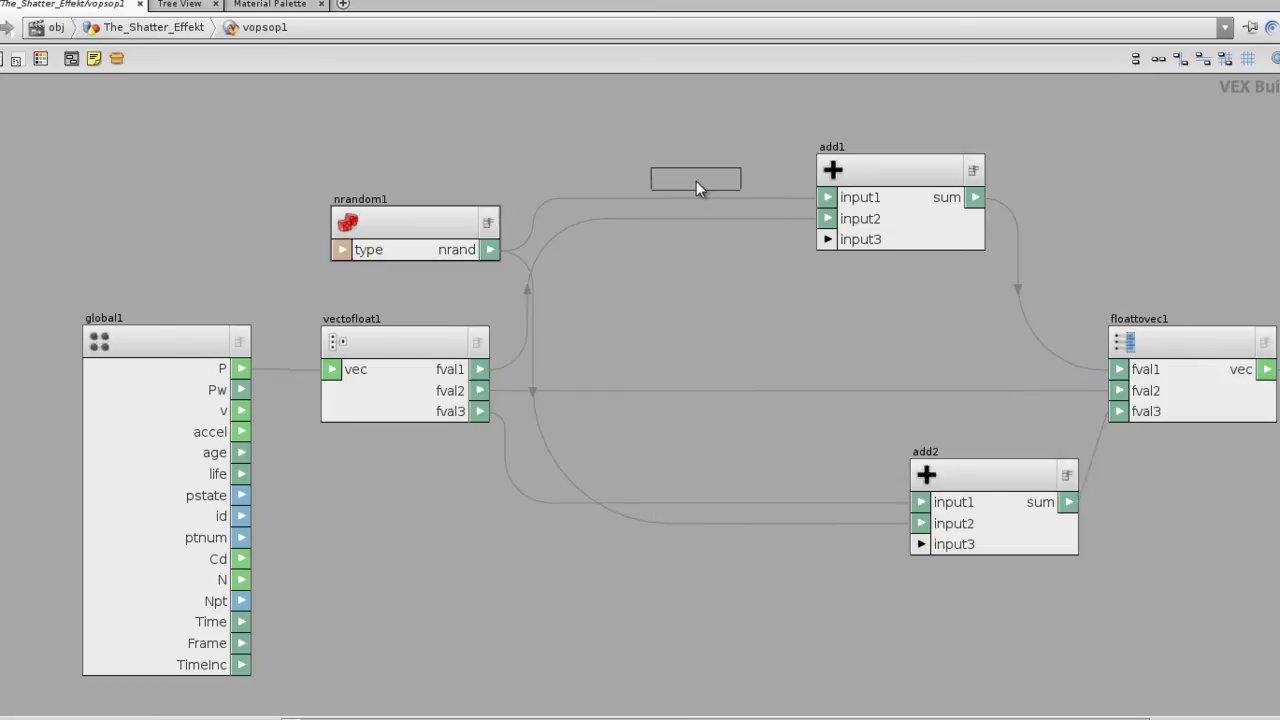
pyautogui.click(696, 188)
pyautogui.moveTo(686, 160); pyautogui.dragTo(715, 111)
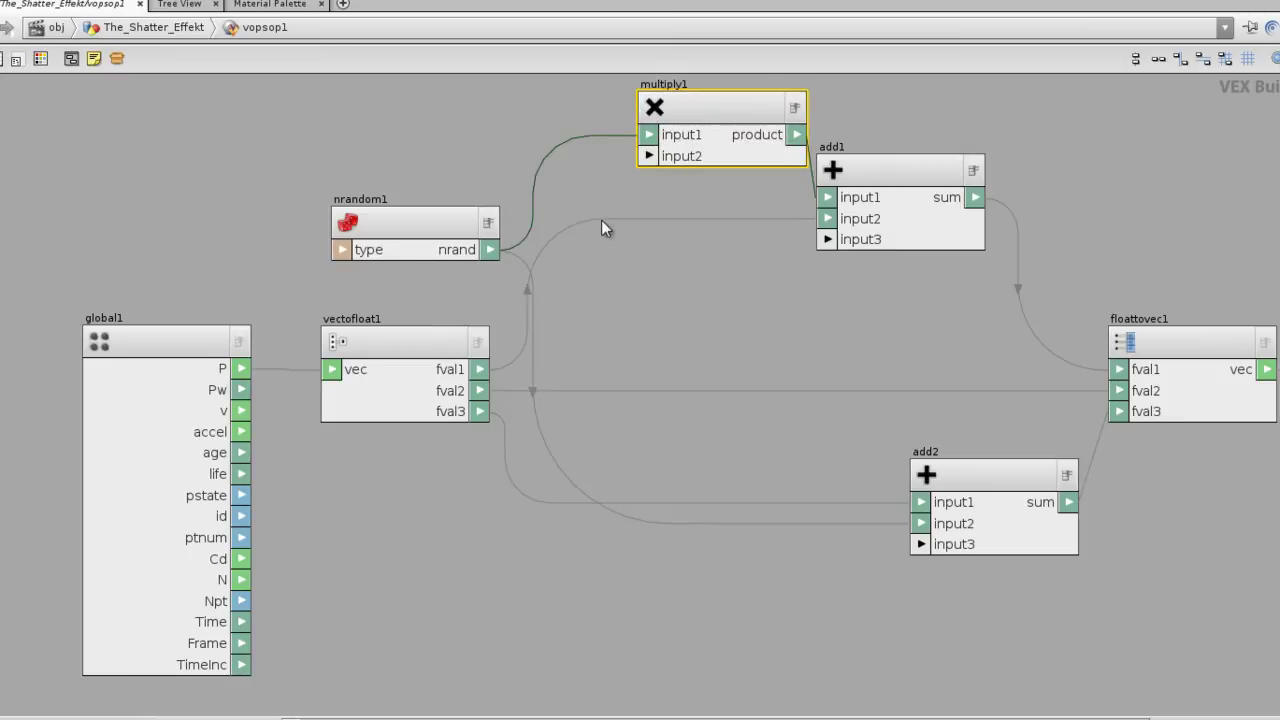
# - Create a constant for multiply1's input2 and arrange it below nrandom1, clear of vectofloat1
pyautogui.middleClick(649, 156)
pyautogui.click(692, 189)
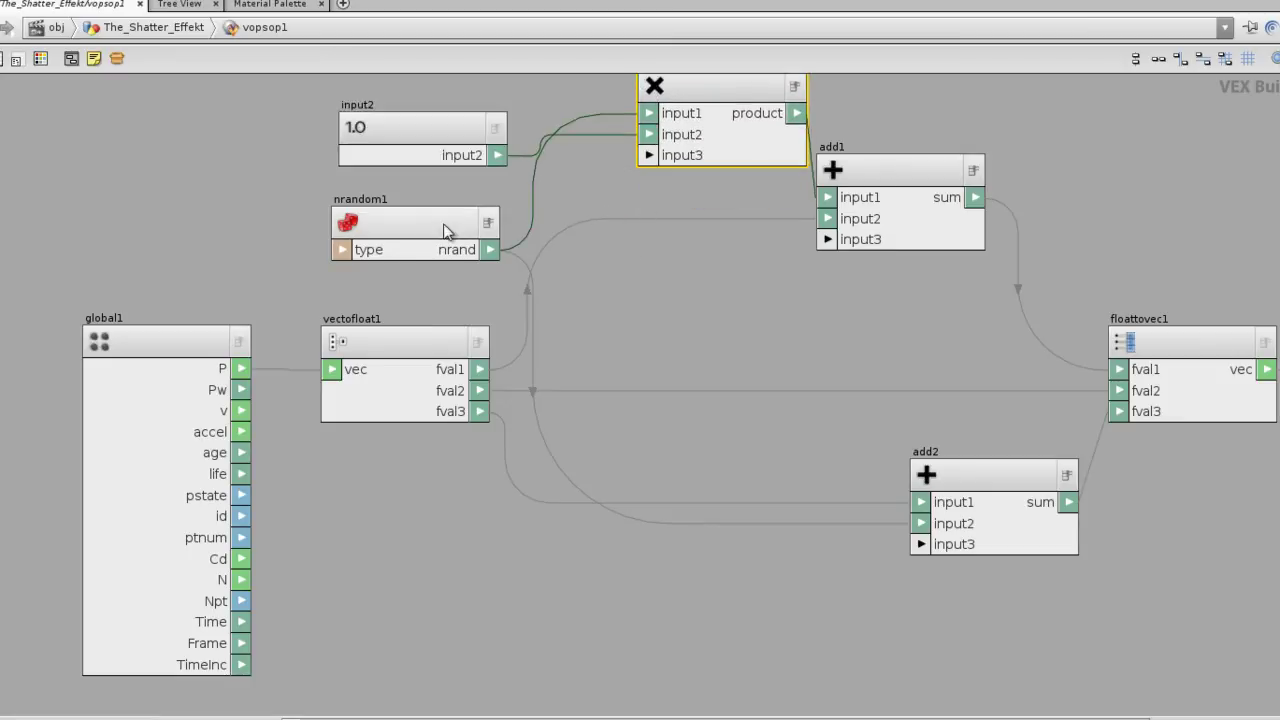
pyautogui.moveTo(415, 315); pyautogui.dragTo(434, 294)
pyautogui.moveTo(428, 249); pyautogui.dragTo(442, 194)
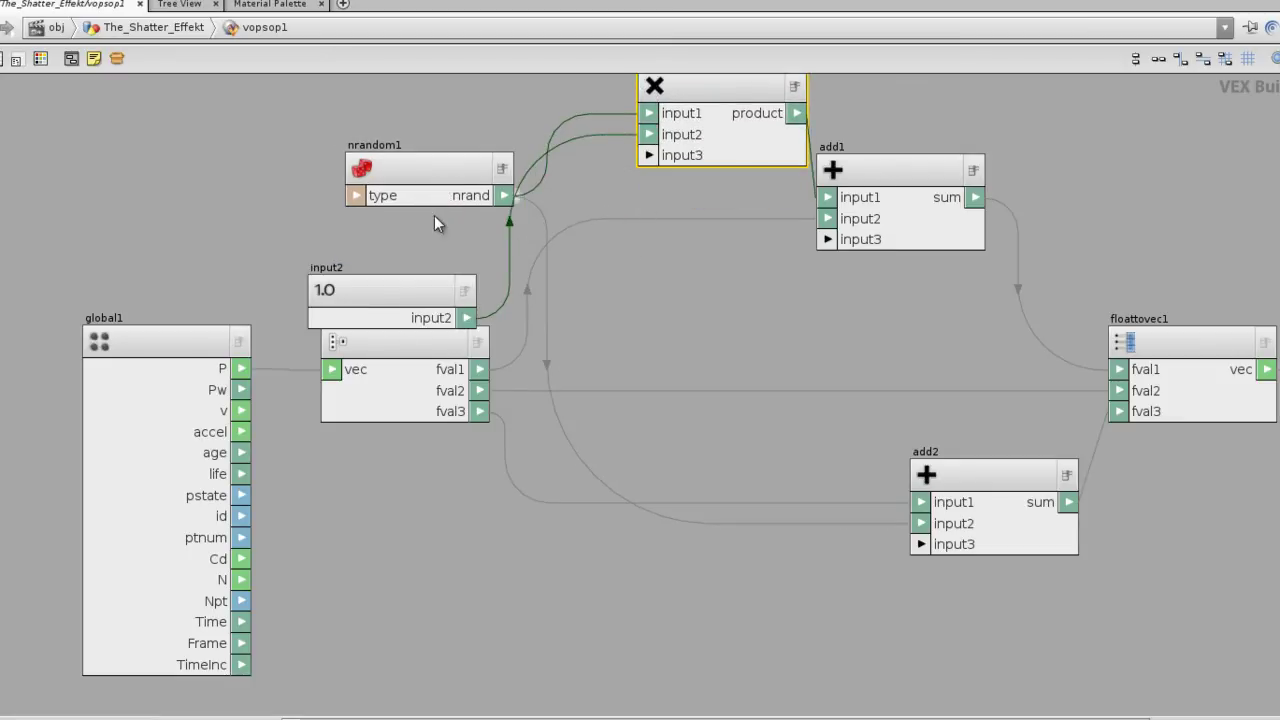
pyautogui.moveTo(426, 288); pyautogui.dragTo(444, 263)
pyautogui.moveTo(449, 167); pyautogui.dragTo(416, 147)
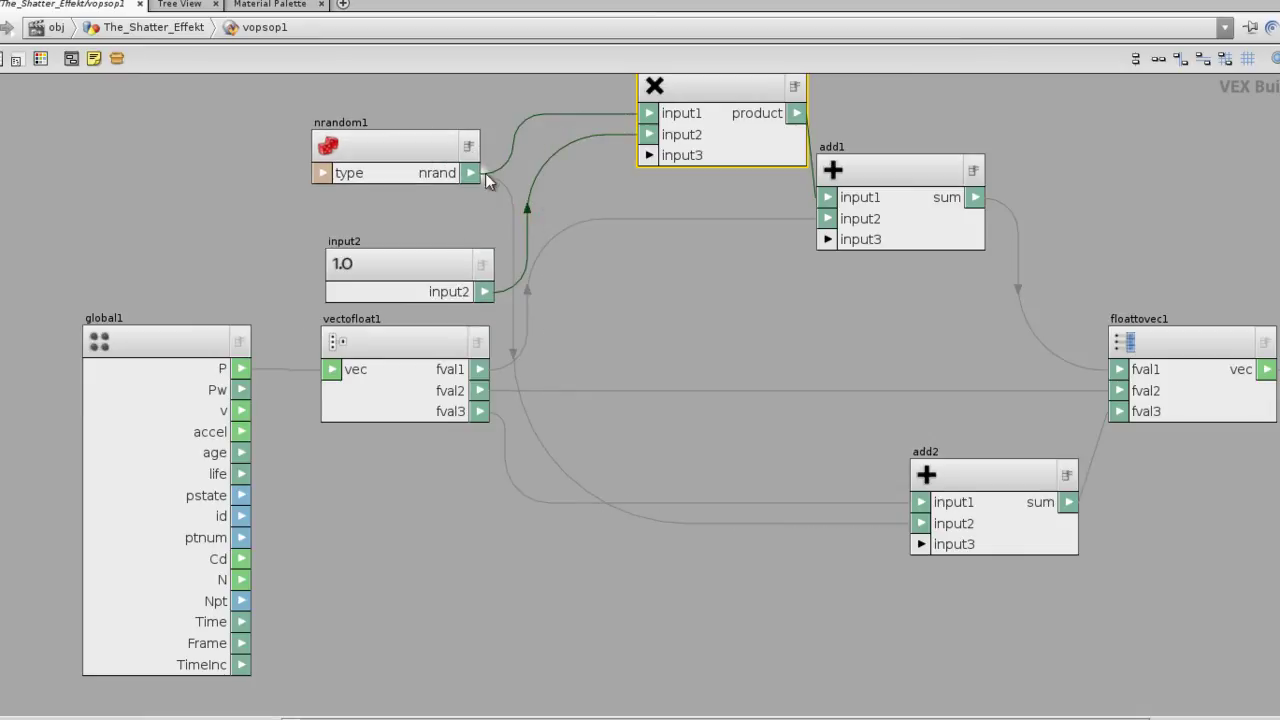
# - Insert a Multiply Constant node between nrandom1's nrand output and add2's input2, keeping vectofloat1's fval3 connected directly to add2's input1
pyautogui.moveTo(674, 226); pyautogui.dragTo(735, 279, button='middle')
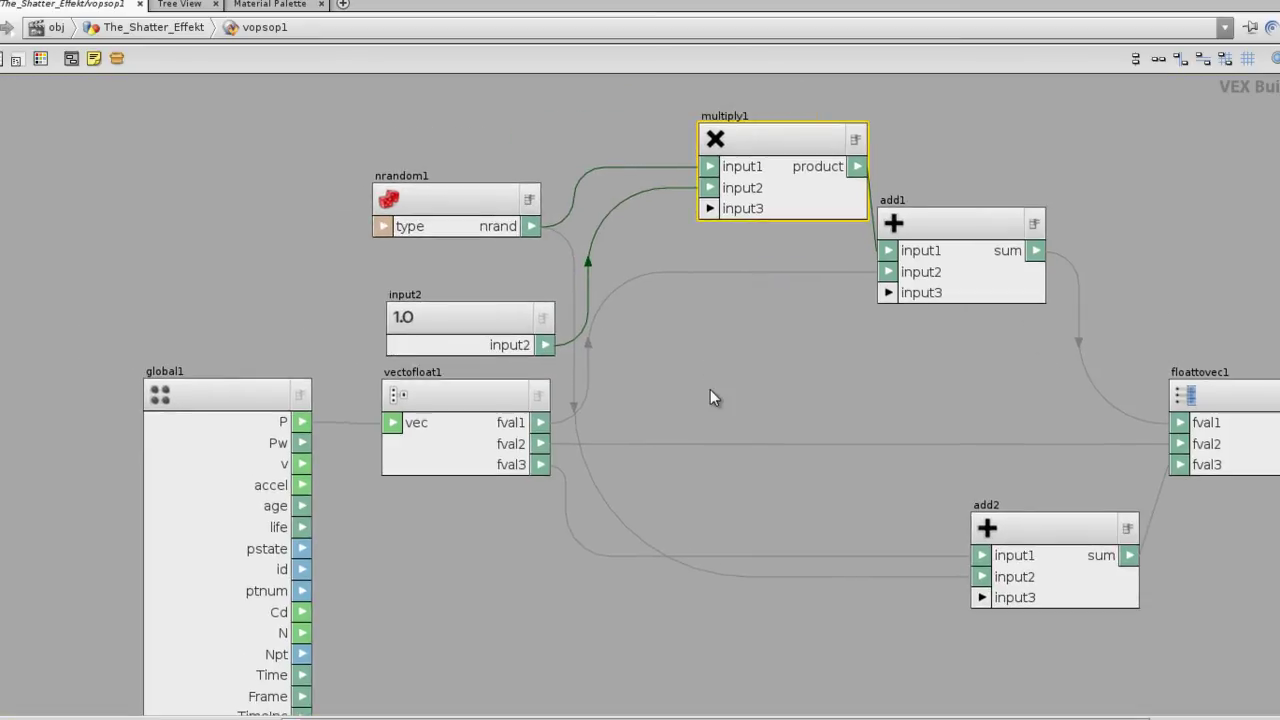
pyautogui.press('Tab')
pyautogui.moveTo(848, 621)
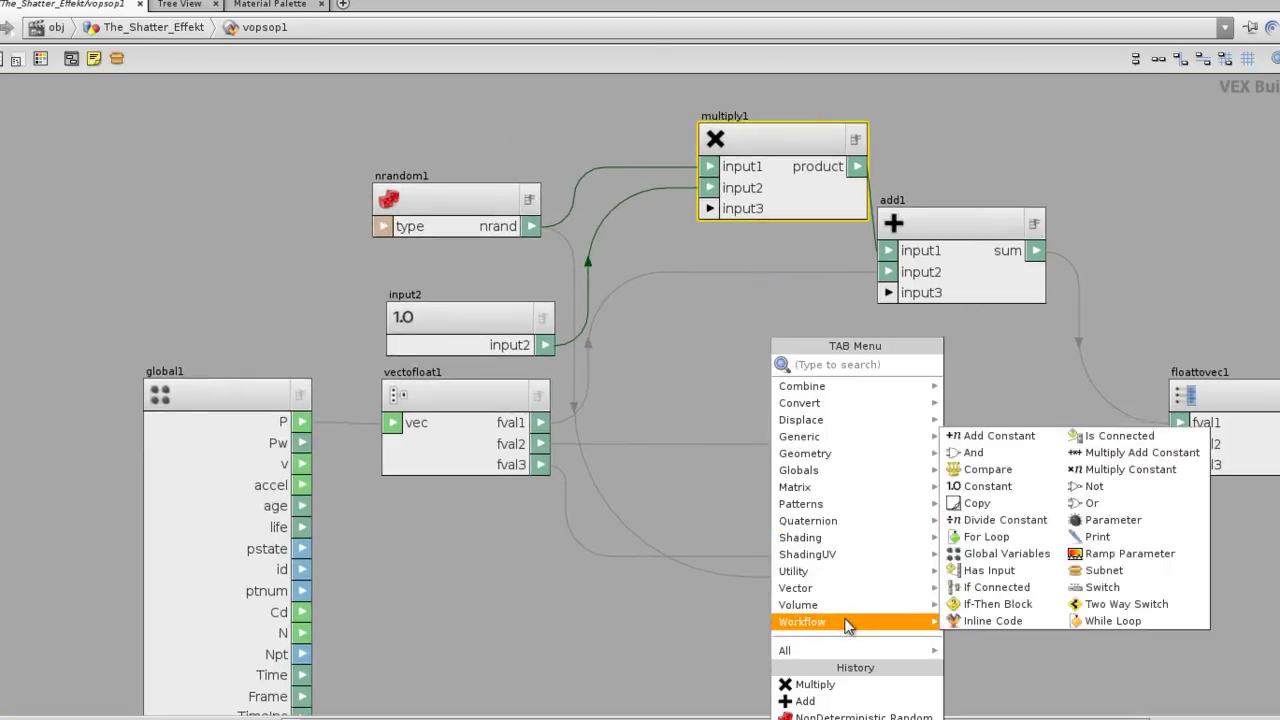
pyautogui.click(1128, 469)
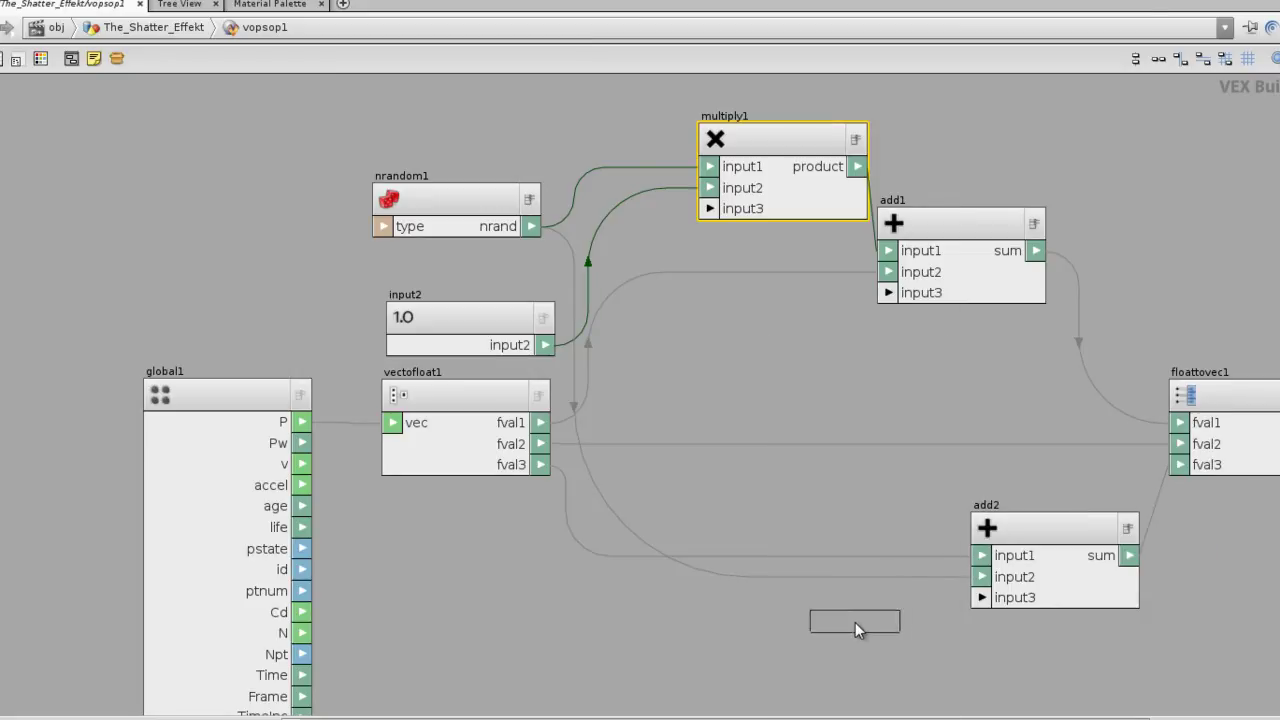
pyautogui.click(843, 555)
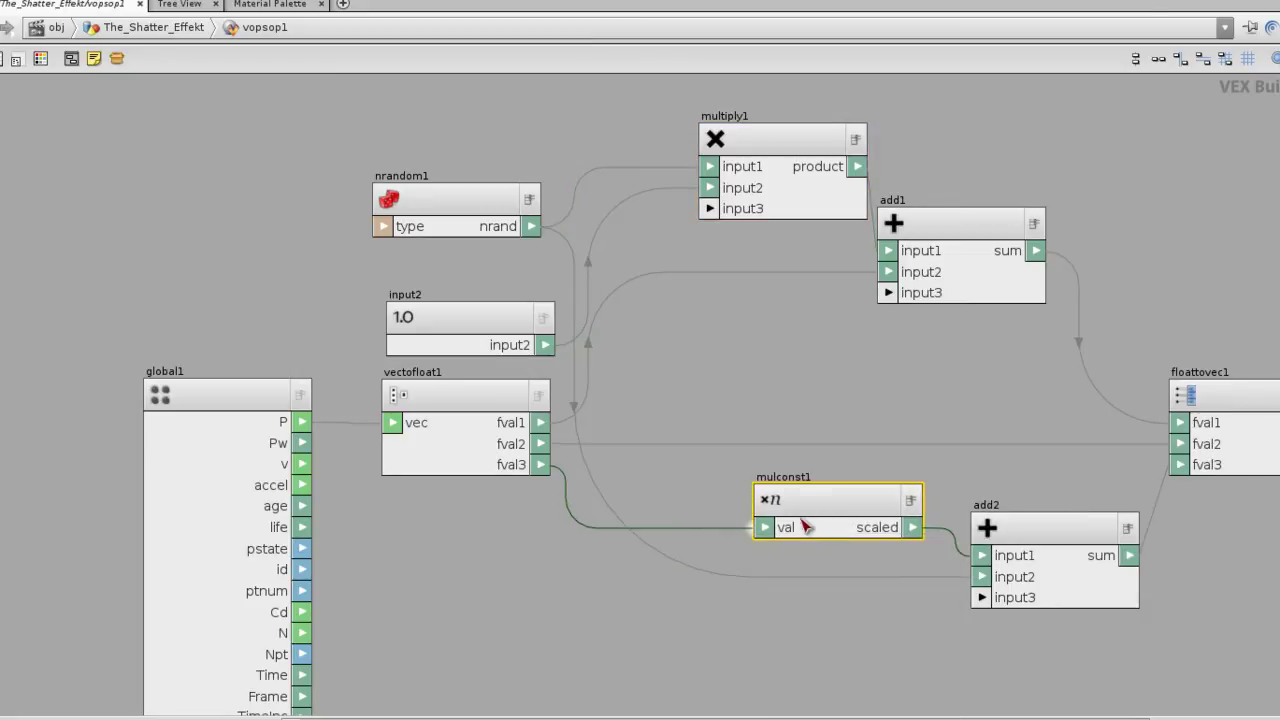
pyautogui.moveTo(854, 491); pyautogui.dragTo(823, 611)
pyautogui.moveTo(1046, 534); pyautogui.dragTo(1059, 548)
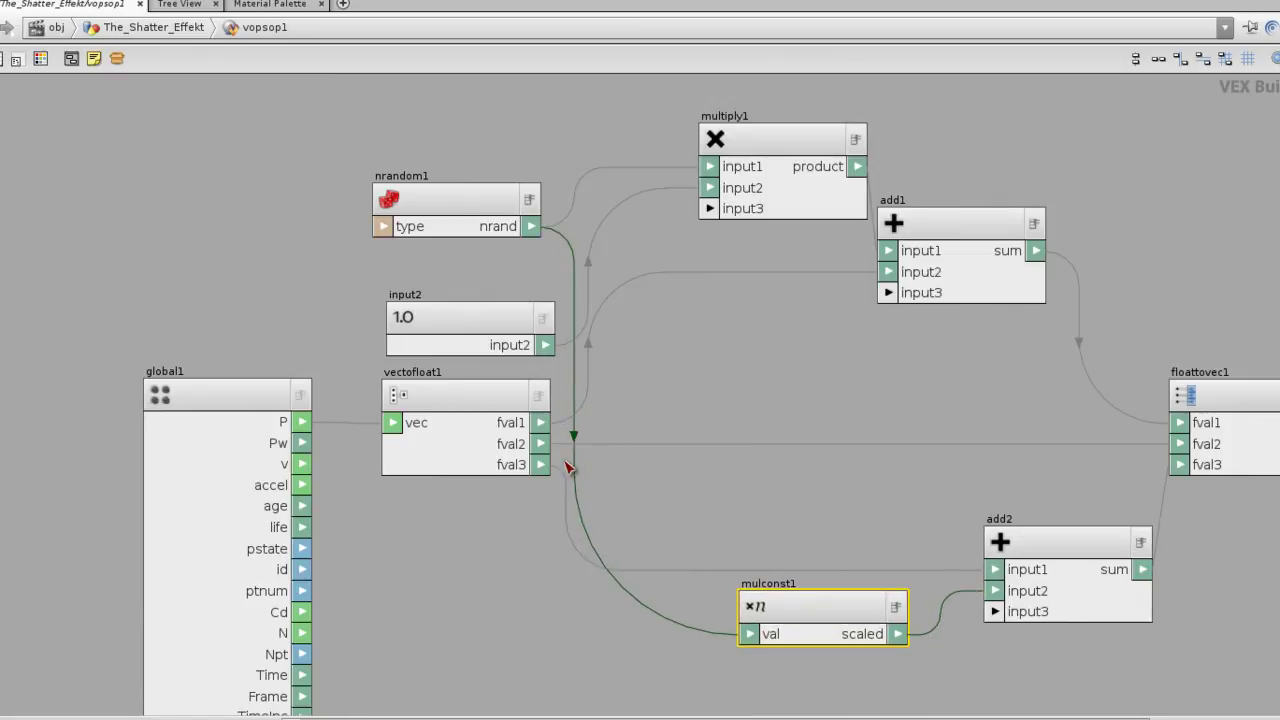
# - Restore the pane layout, go up to The_Shatter_Effekt and examine the shaded grid in the viewport
pyautogui.hotkey('ctrl', 'b')
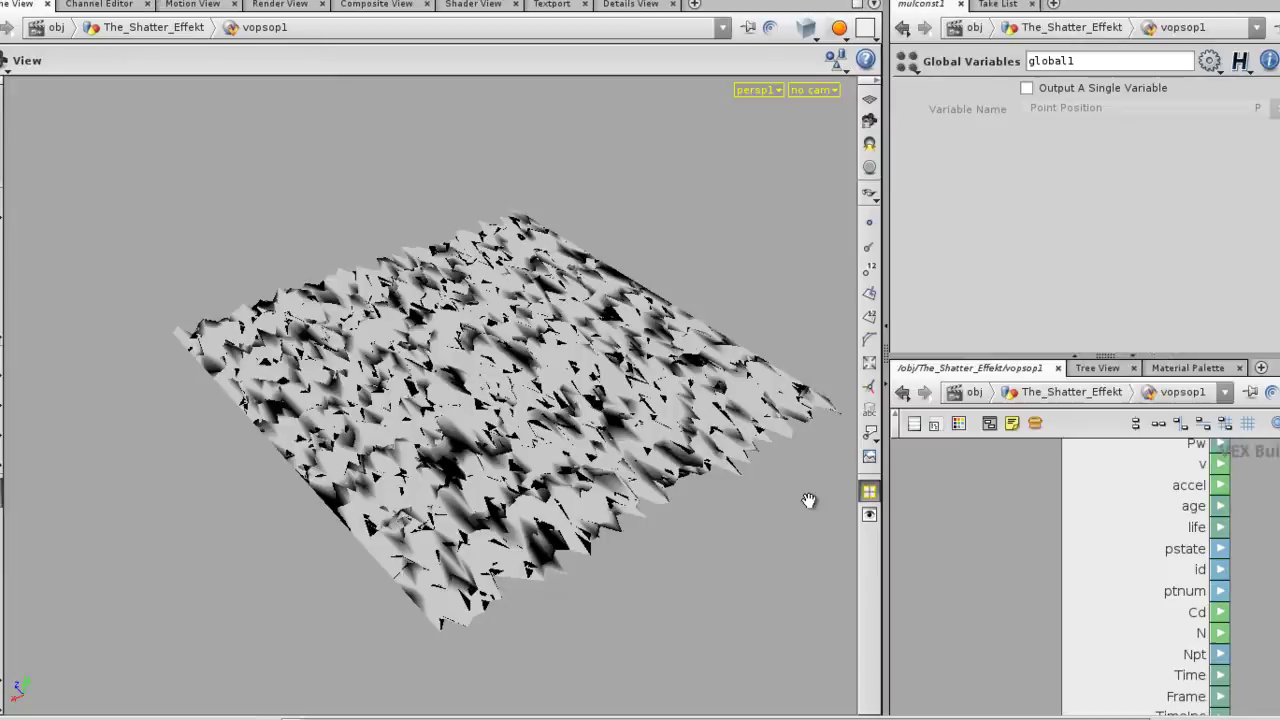
pyautogui.press('u')
pyautogui.moveTo(604, 352); pyautogui.dragTo(598, 398)
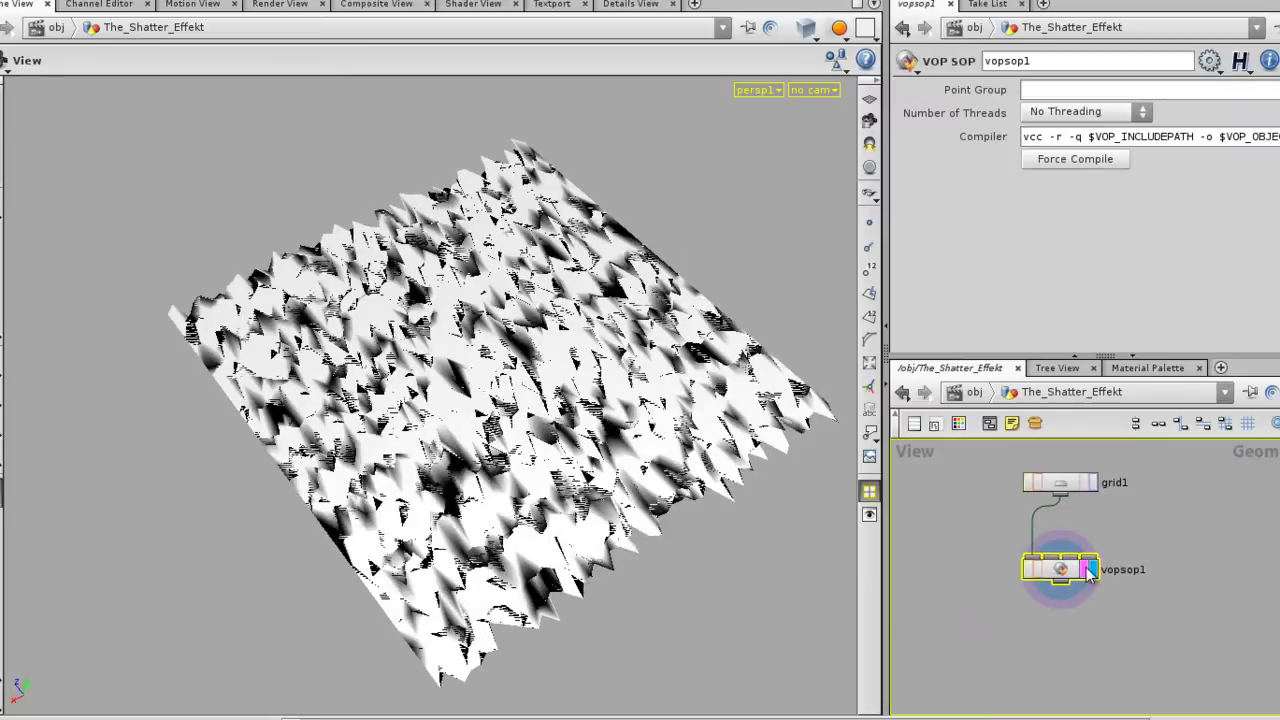
# - Enter vopsop1, show the grid in wireframe and set the input2 constant's float default to 0.127
pyautogui.doubleClick(1066, 585)
pyautogui.scroll(-4, 1113, 563)
pyautogui.moveTo(1120, 563); pyautogui.dragTo(1007, 662, button='middle')
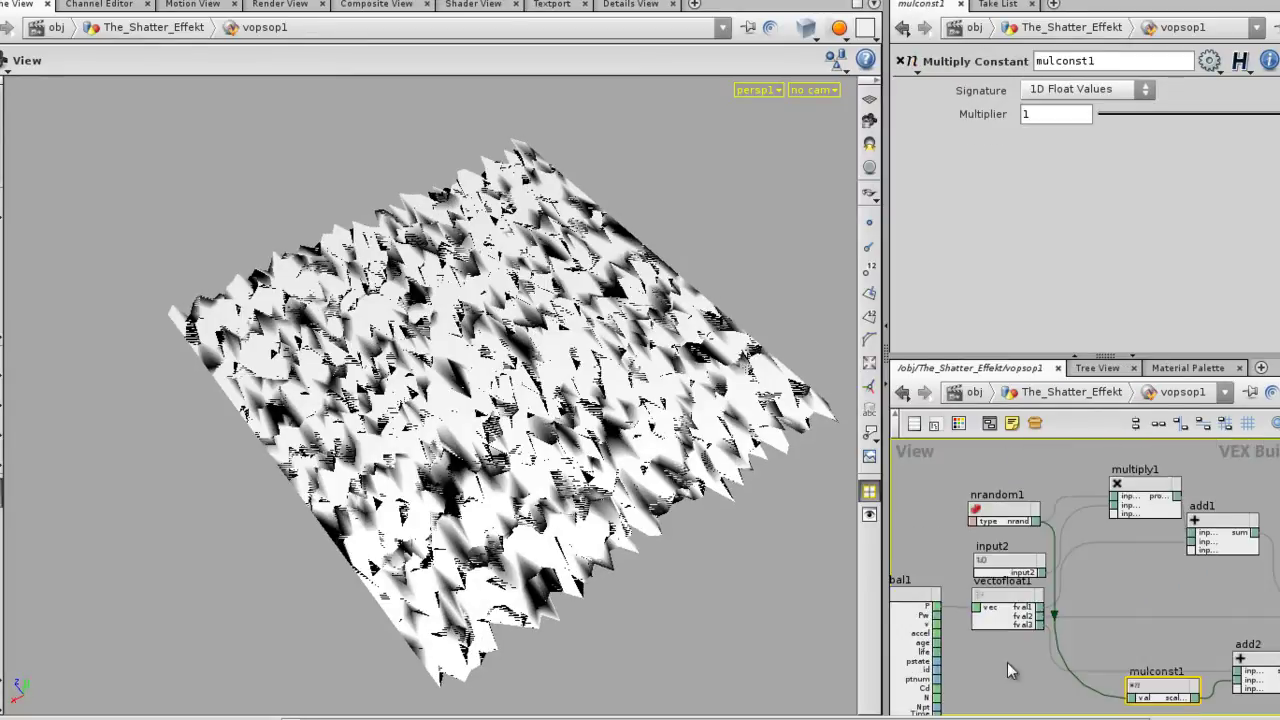
pyautogui.click(1018, 561)
pyautogui.click(1020, 566)
pyautogui.moveTo(1125, 201); pyautogui.dragTo(1143, 203)
pyautogui.press('w')
pyautogui.moveTo(565, 422); pyautogui.dragTo(618, 424, button='right')
pyautogui.scroll(3, 560, 430)
pyautogui.moveTo(1157, 207); pyautogui.dragTo(1125, 208)
# - Set mulconst1's multiplier to 0.211 while comparing the grid in wireframe and shaded display
pyautogui.moveTo(1117, 572); pyautogui.dragTo(1000, 521, button='middle')
pyautogui.moveTo(1054, 521); pyautogui.dragTo(1142, 556, button='right')
pyautogui.moveTo(1047, 608); pyautogui.dragTo(1047, 618)
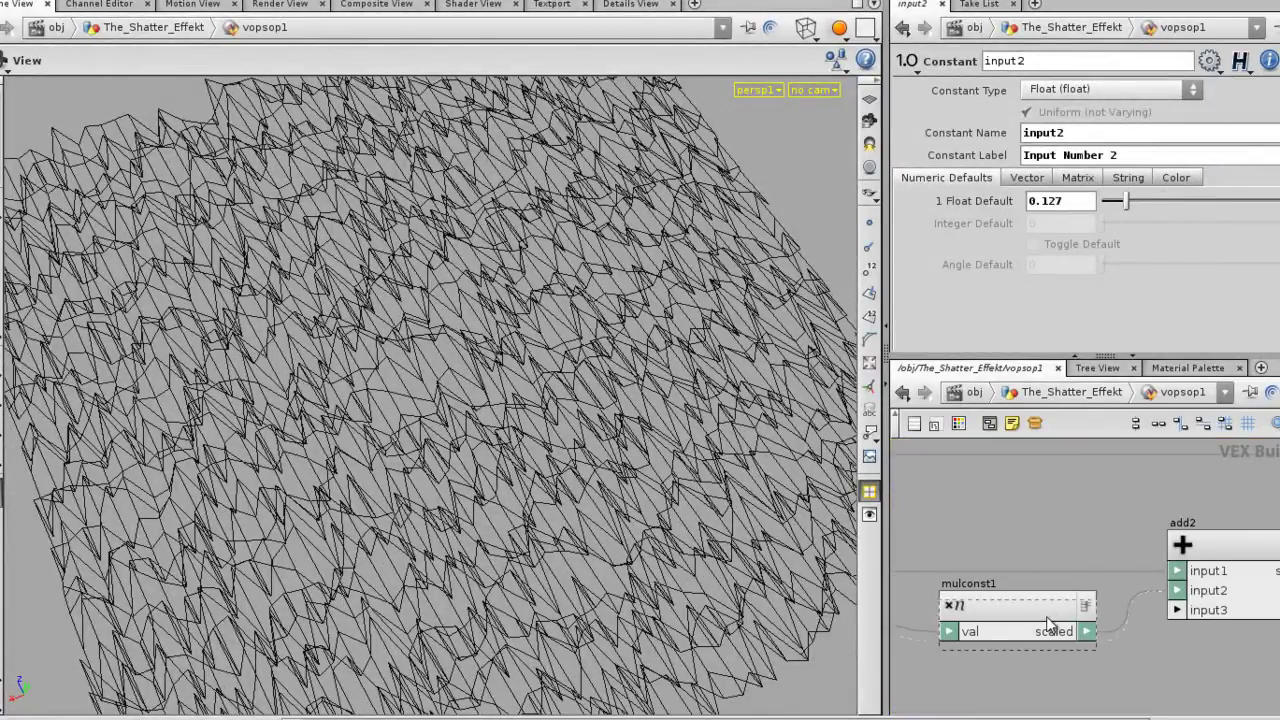
pyautogui.scroll(-7, 1080, 570)
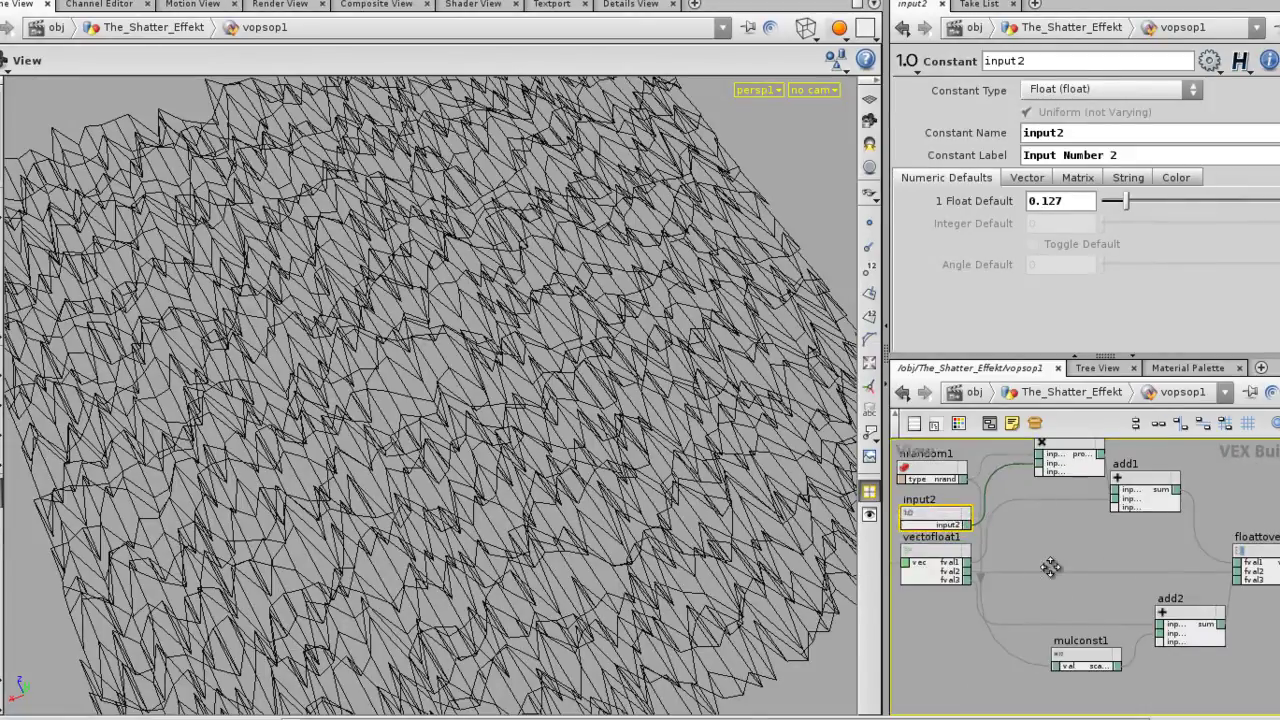
pyautogui.moveTo(940, 519); pyautogui.dragTo(922, 483, button='middle')
pyautogui.click(1066, 625)
pyautogui.moveTo(1150, 112); pyautogui.dragTo(1162, 113)
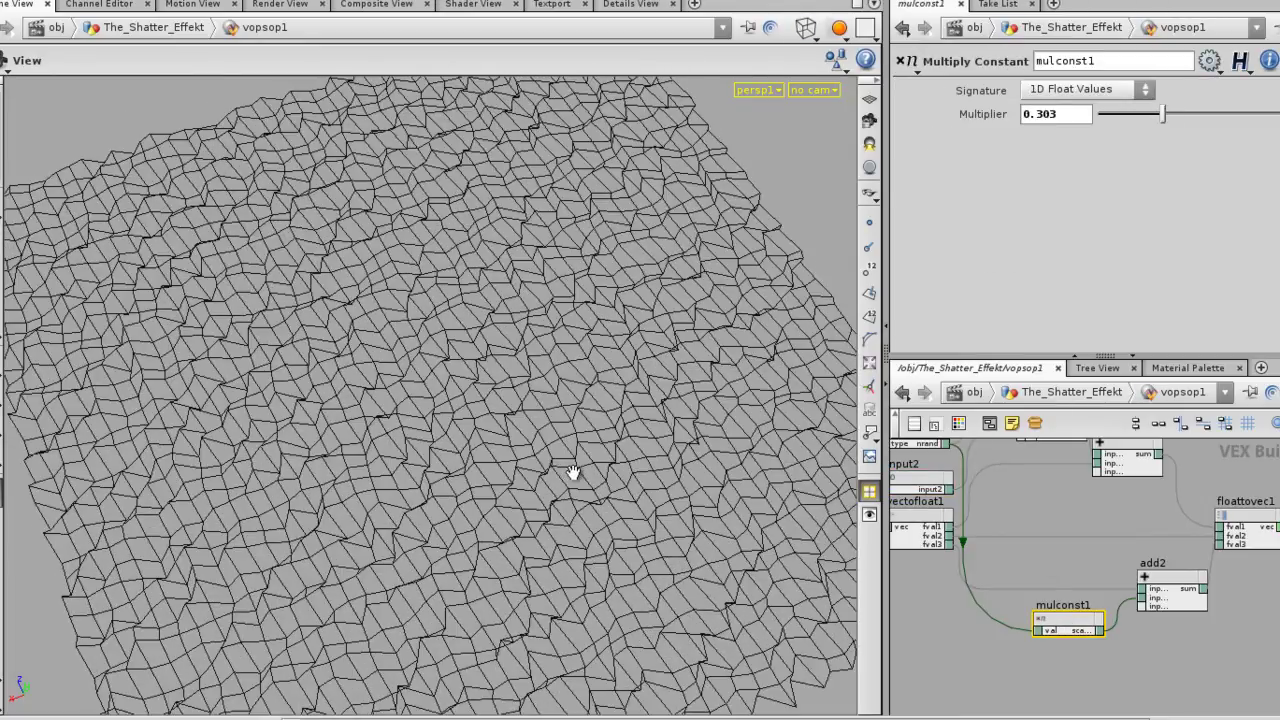
pyautogui.press('w')
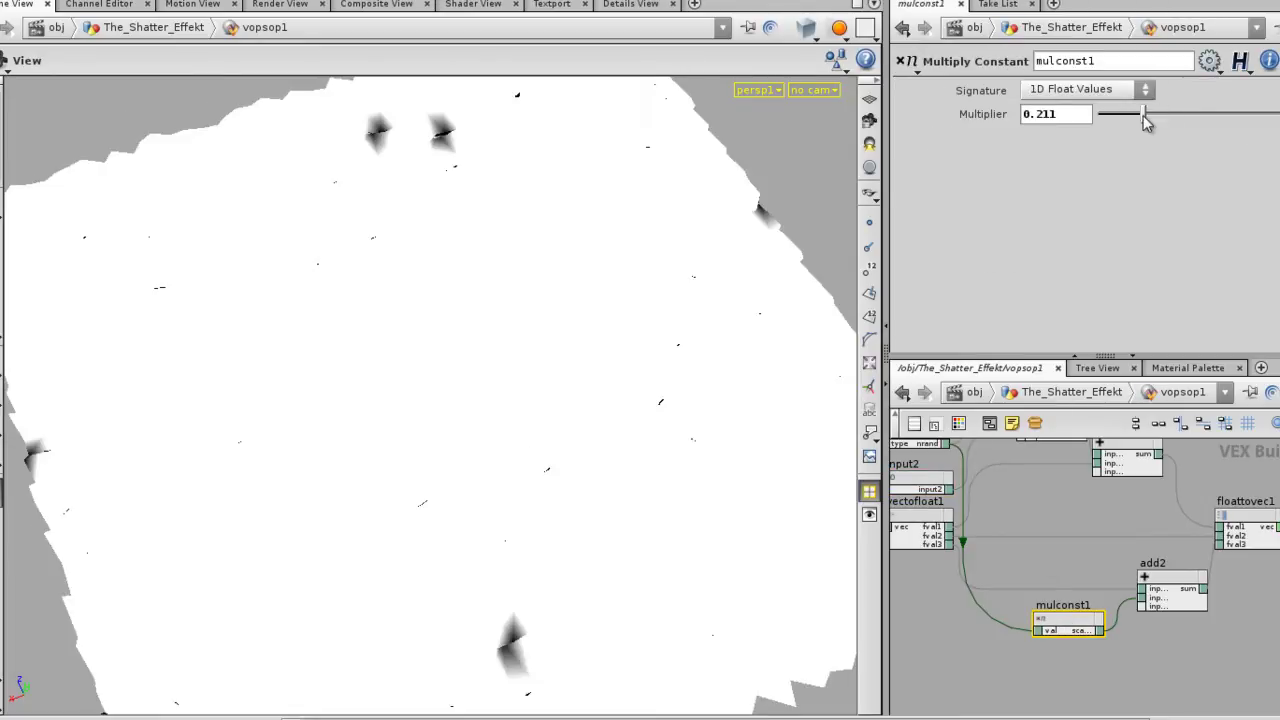
# - Return the viewport to wireframe and examine the irregular grid cells up close
pyautogui.press('w')
pyautogui.moveTo(466, 526)
pyautogui.mouseDown()
pyautogui.moveTo(480, 506)
pyautogui.moveTo(551, 495)
pyautogui.mouseUp()
pyautogui.moveTo(576, 508)
pyautogui.mouseDown(button='right')
pyautogui.moveTo(537, 486)
pyautogui.moveTo(489, 494)
pyautogui.moveTo(590, 490)
pyautogui.mouseUp(button='right')
pyautogui.moveTo(597, 489); pyautogui.dragTo(674, 508, button='middle')
pyautogui.moveTo(675, 507); pyautogui.dragTo(760, 555)
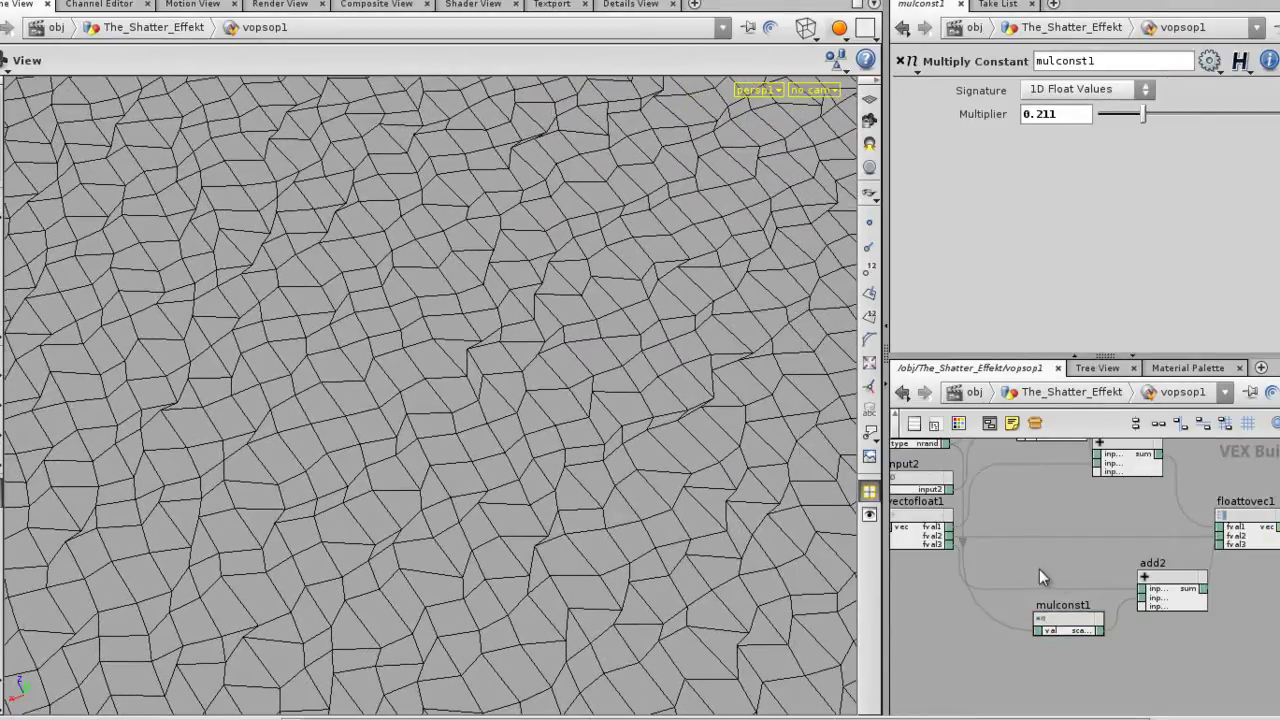
# - Maximize the network view and spread out nrandom1, input2, multiply1 and mulconst1, away from vectofloat1 and the Add nodes
pyautogui.hotkey('ctrl', 'b')
pyautogui.scroll(6, 463, 466)
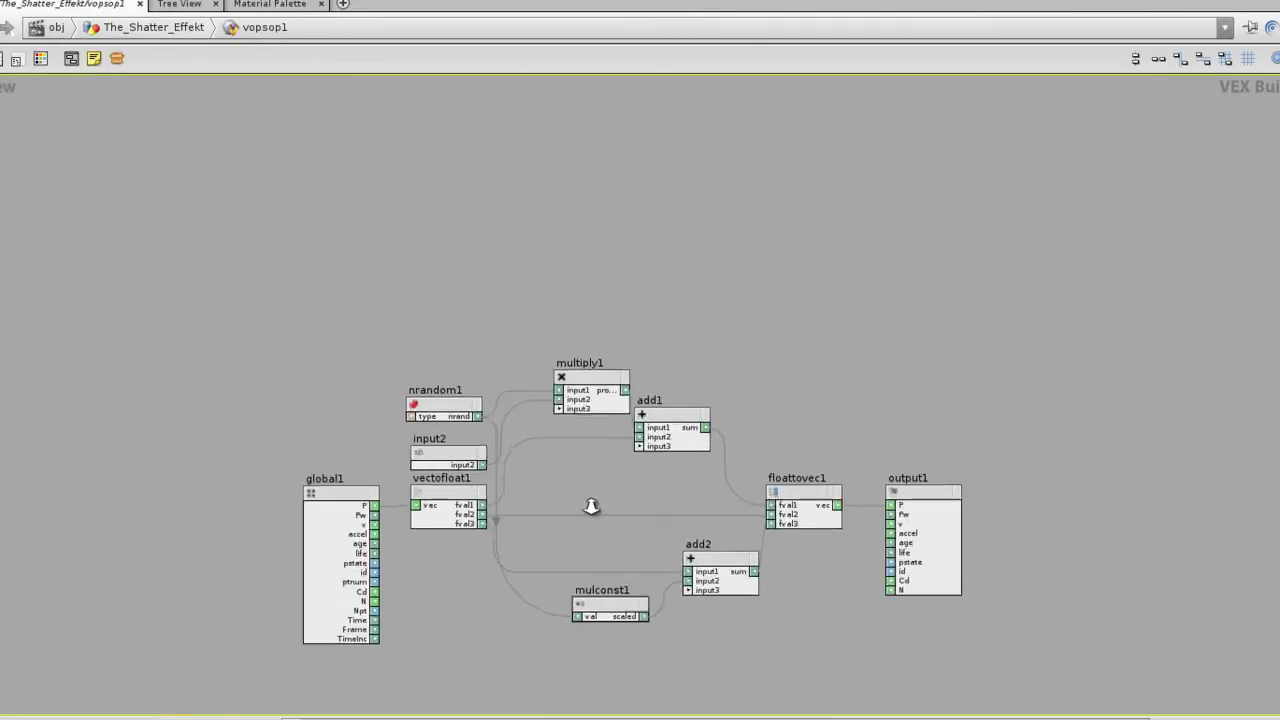
pyautogui.moveTo(345, 310); pyautogui.dragTo(373, 98)
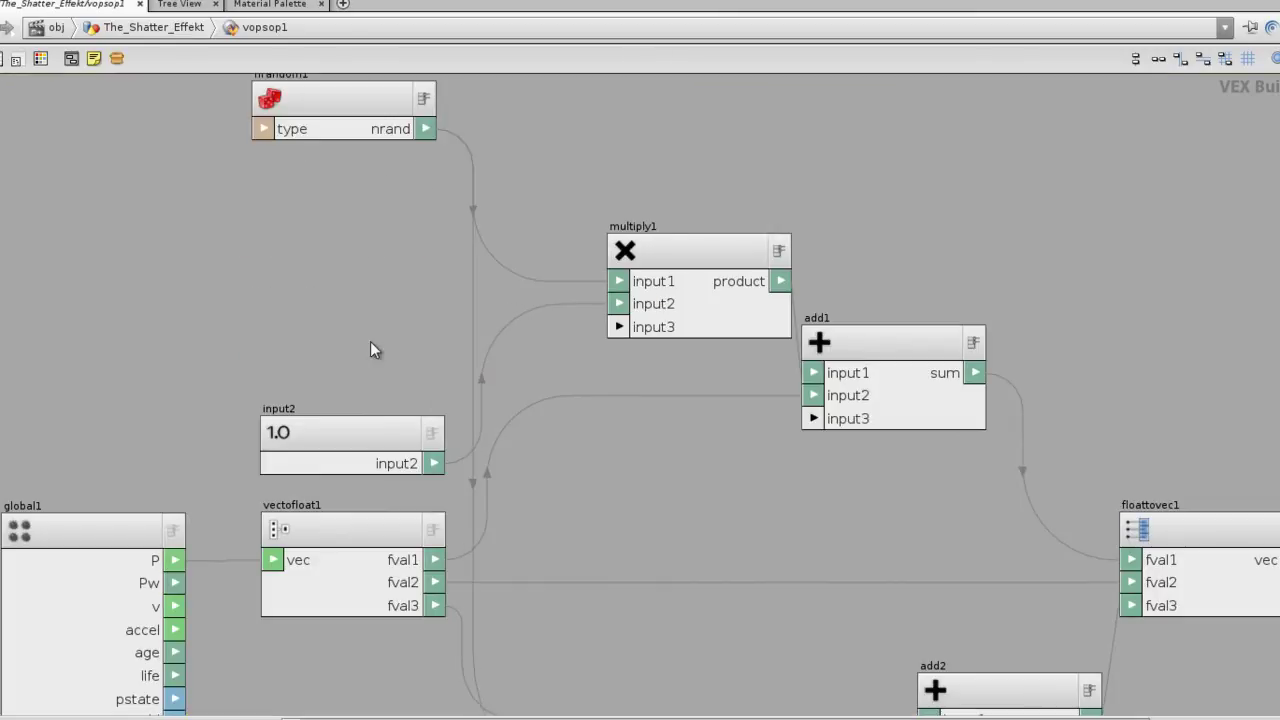
pyautogui.moveTo(381, 252); pyautogui.dragTo(381, 252)
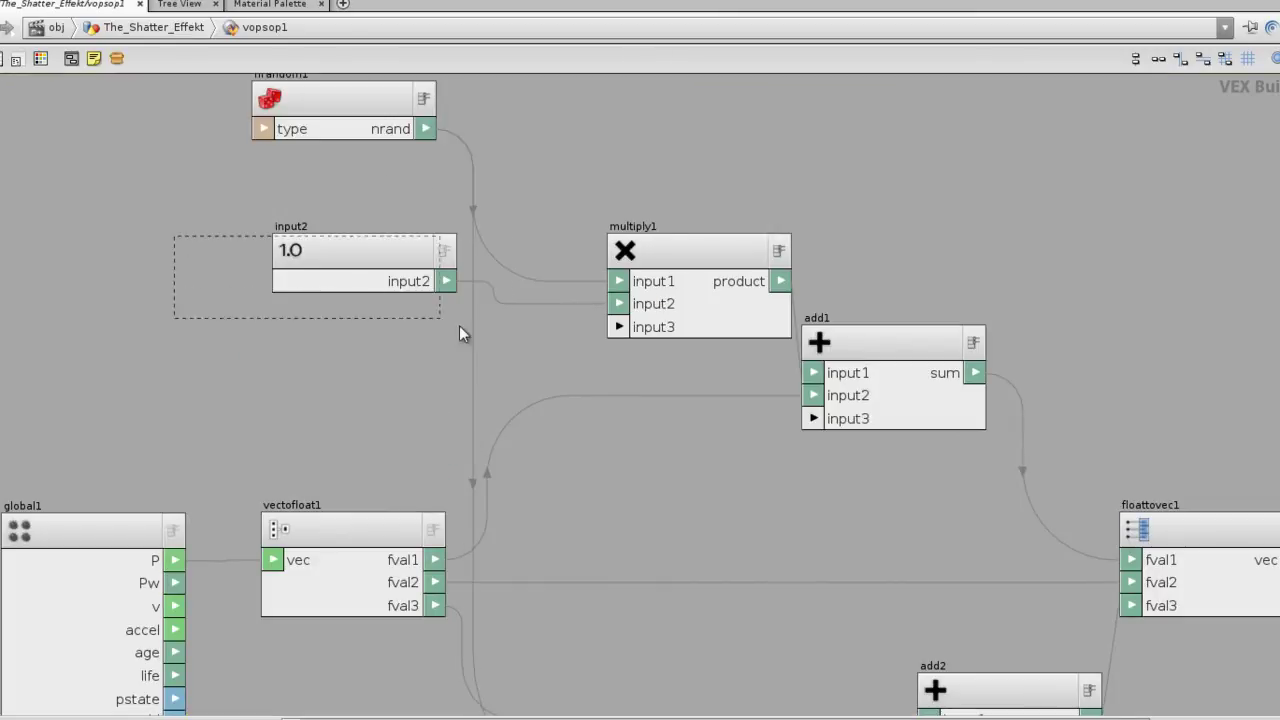
pyautogui.moveTo(743, 394); pyautogui.dragTo(743, 394)
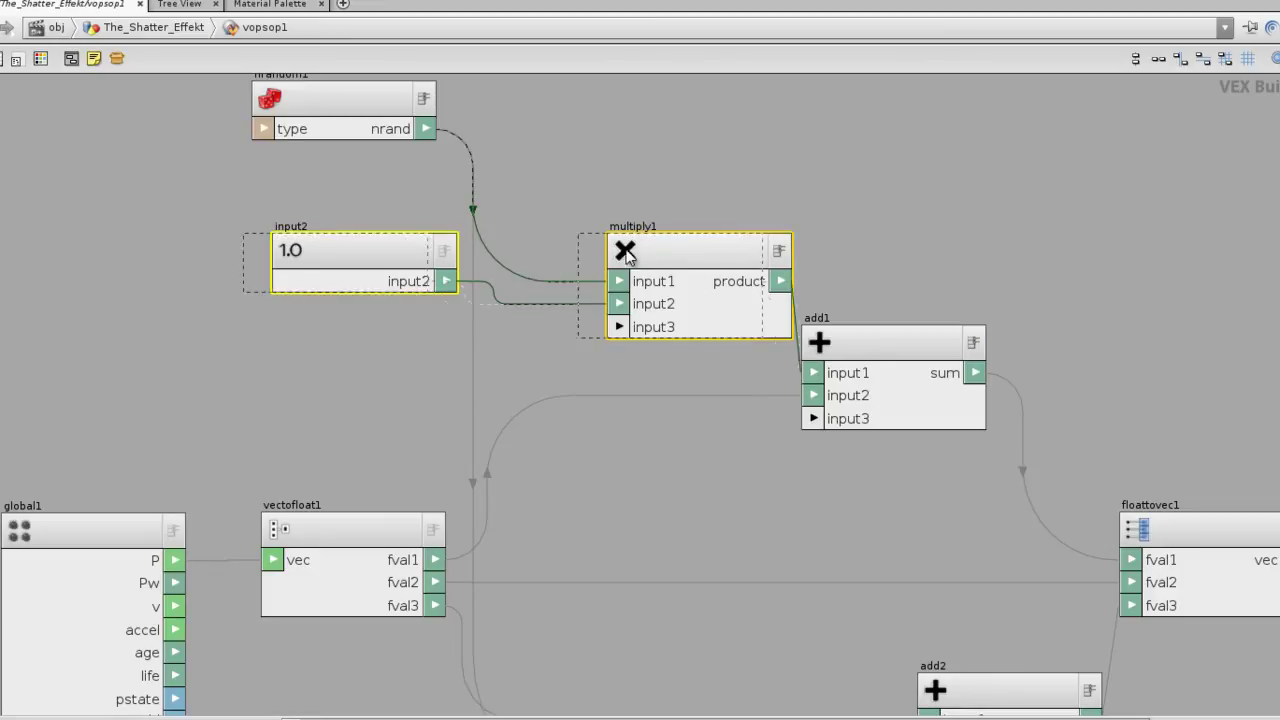
pyautogui.moveTo(625, 253); pyautogui.dragTo(539, 253)
pyautogui.click(246, 346)
pyautogui.click(278, 245)
pyautogui.moveTo(679, 540); pyautogui.dragTo(620, 329, button='middle')
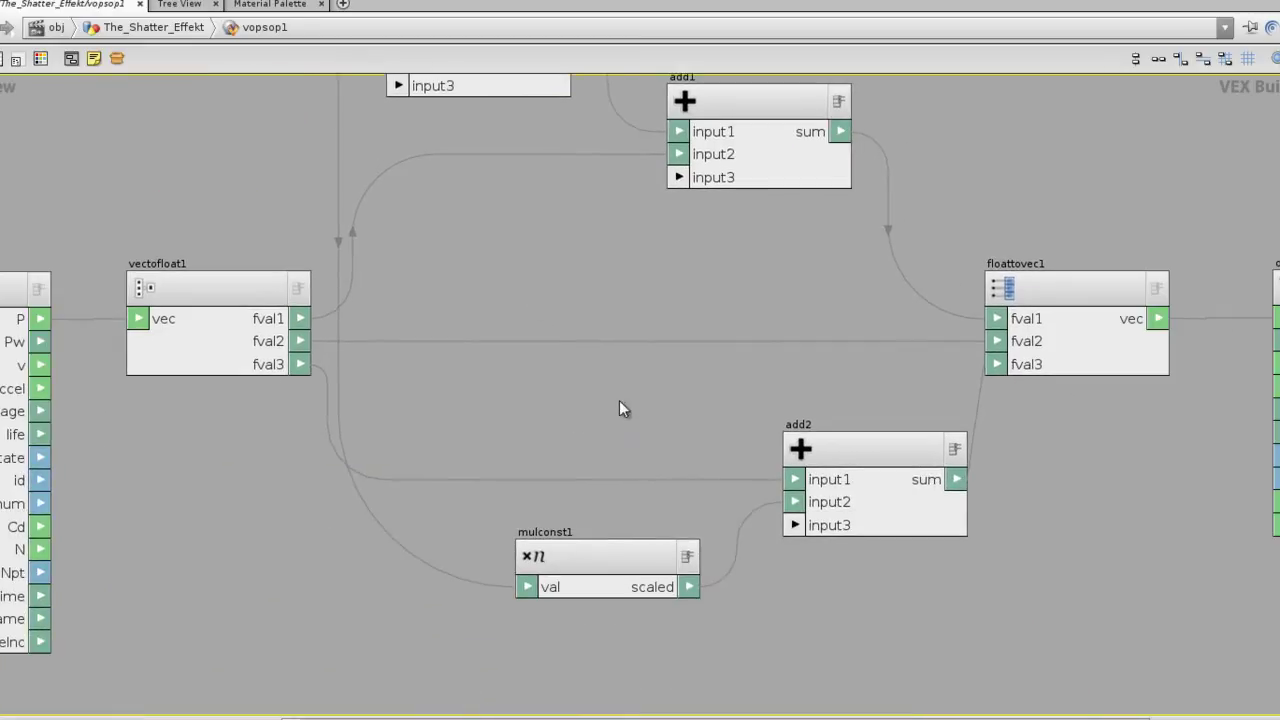
pyautogui.click(590, 562)
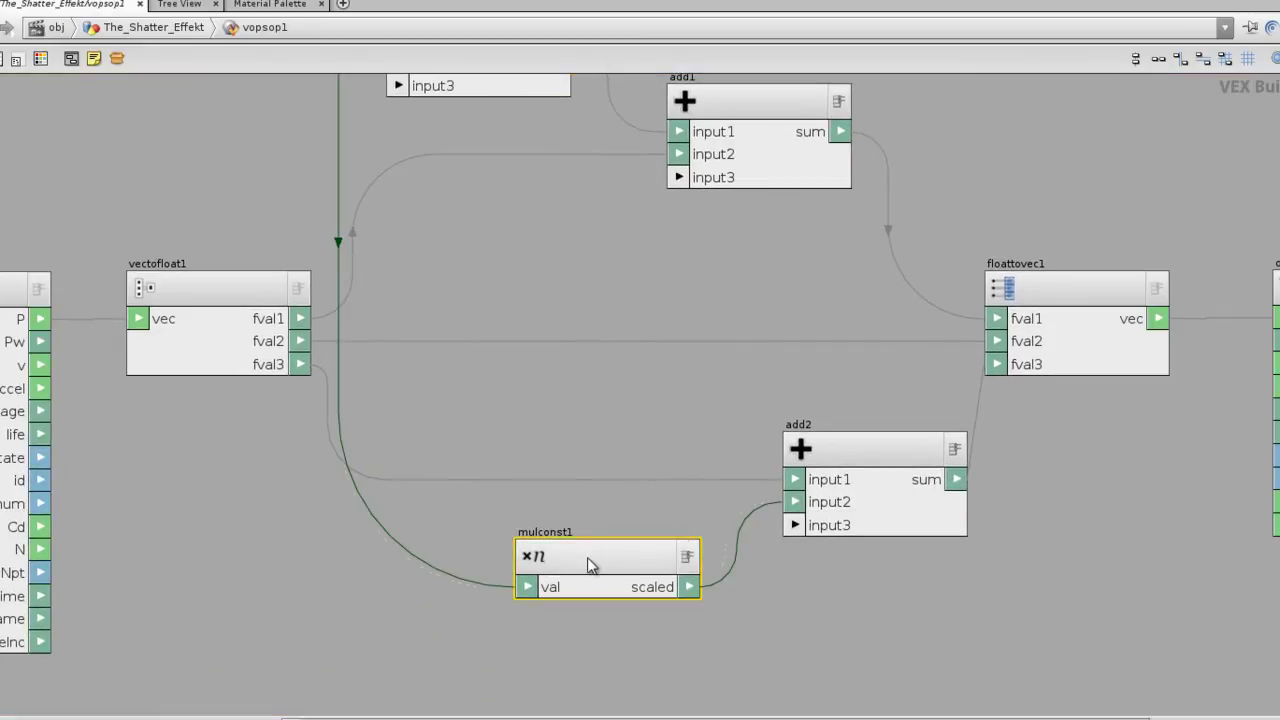
pyautogui.moveTo(588, 558); pyautogui.dragTo(551, 569)
# - Review the whole VOP network, including the input2 and multiply1 branch into add1 and the mulconst1 branch into add2
pyautogui.moveTo(582, 372); pyautogui.dragTo(710, 496, button='middle')
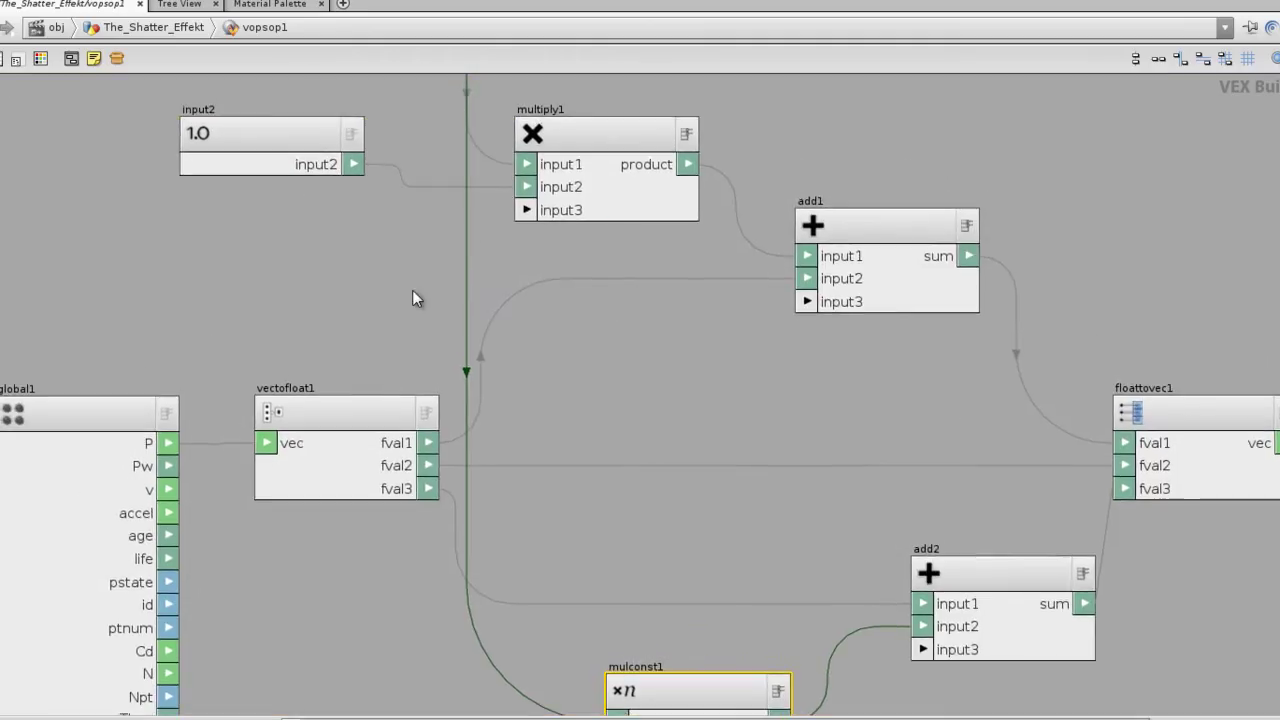
pyautogui.moveTo(258, 289); pyautogui.dragTo(257, 345, button='middle')
pyautogui.moveTo(53, 187); pyautogui.dragTo(318, 199)
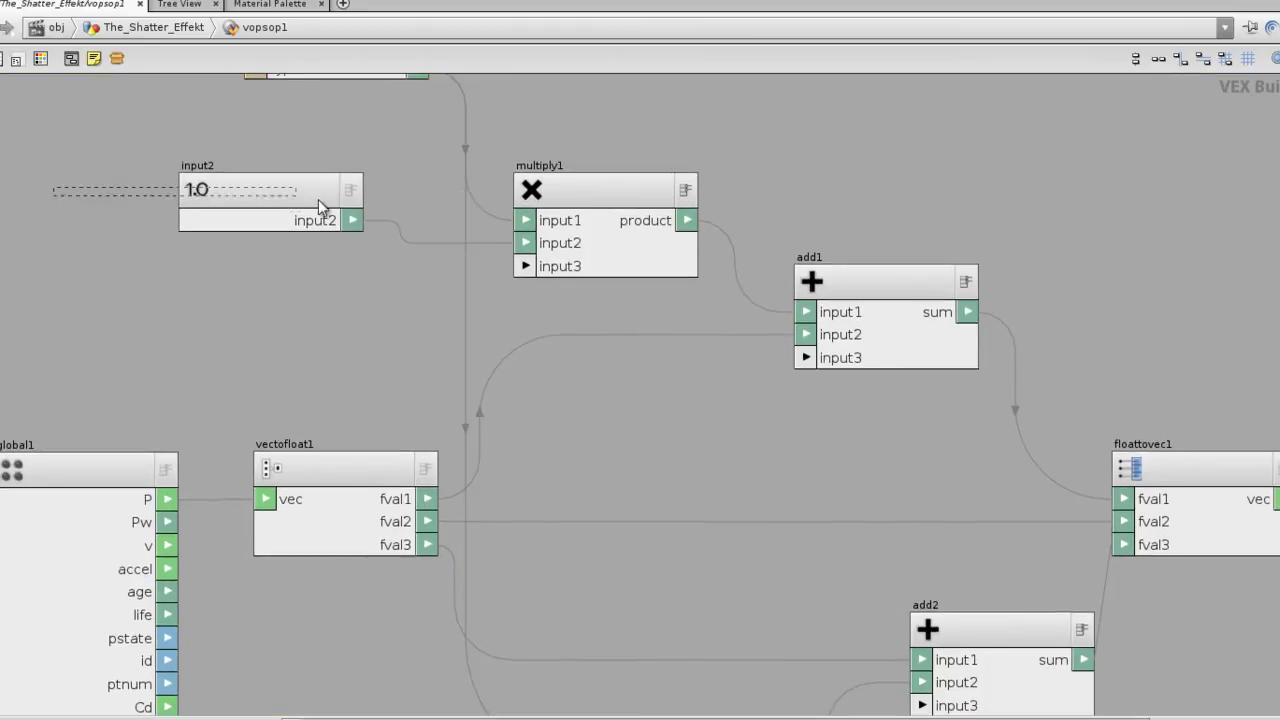
pyautogui.moveTo(568, 228); pyautogui.dragTo(565, 245)
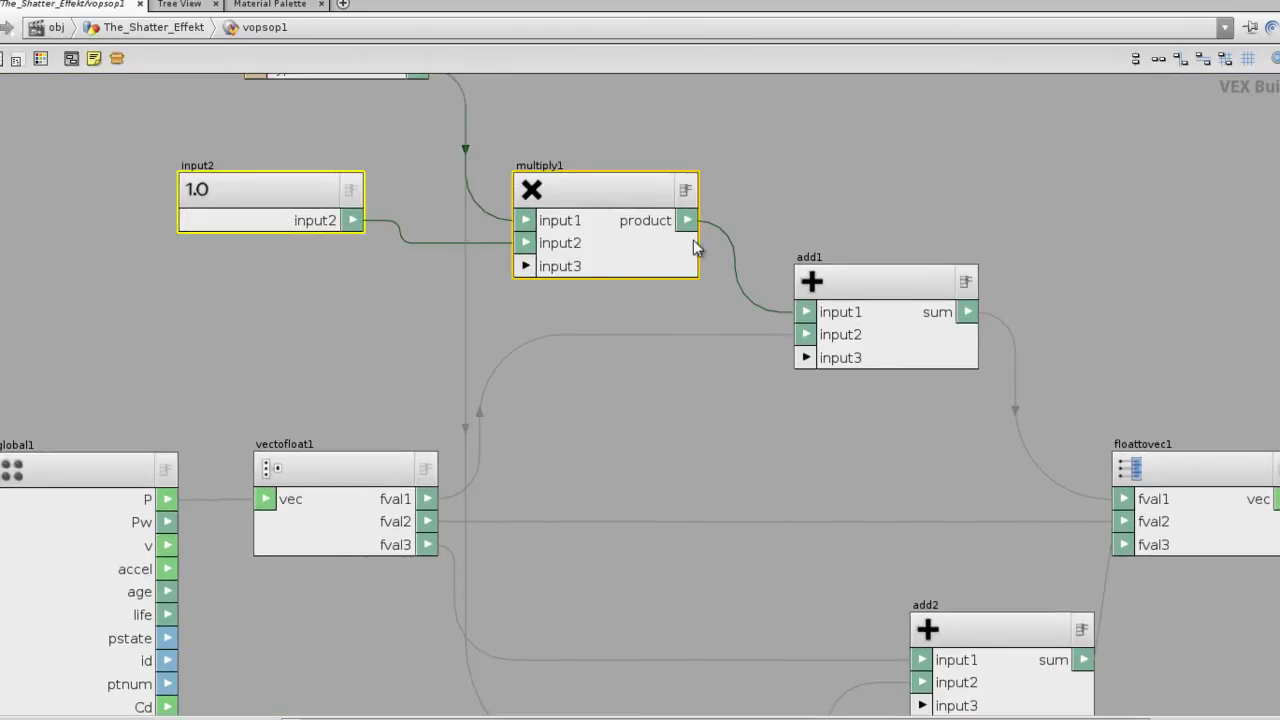
pyautogui.click(606, 385)
pyautogui.moveTo(714, 434); pyautogui.dragTo(683, 434, button='right')
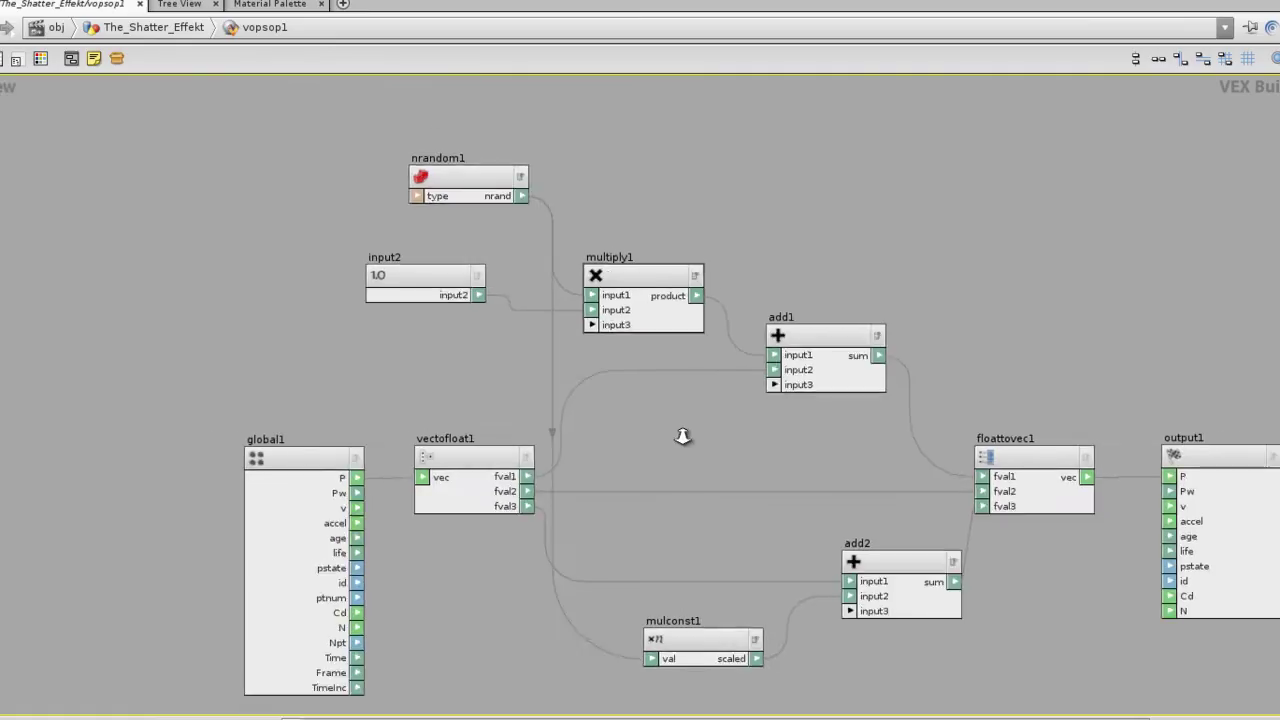
pyautogui.moveTo(755, 446); pyautogui.dragTo(651, 392, button='middle')
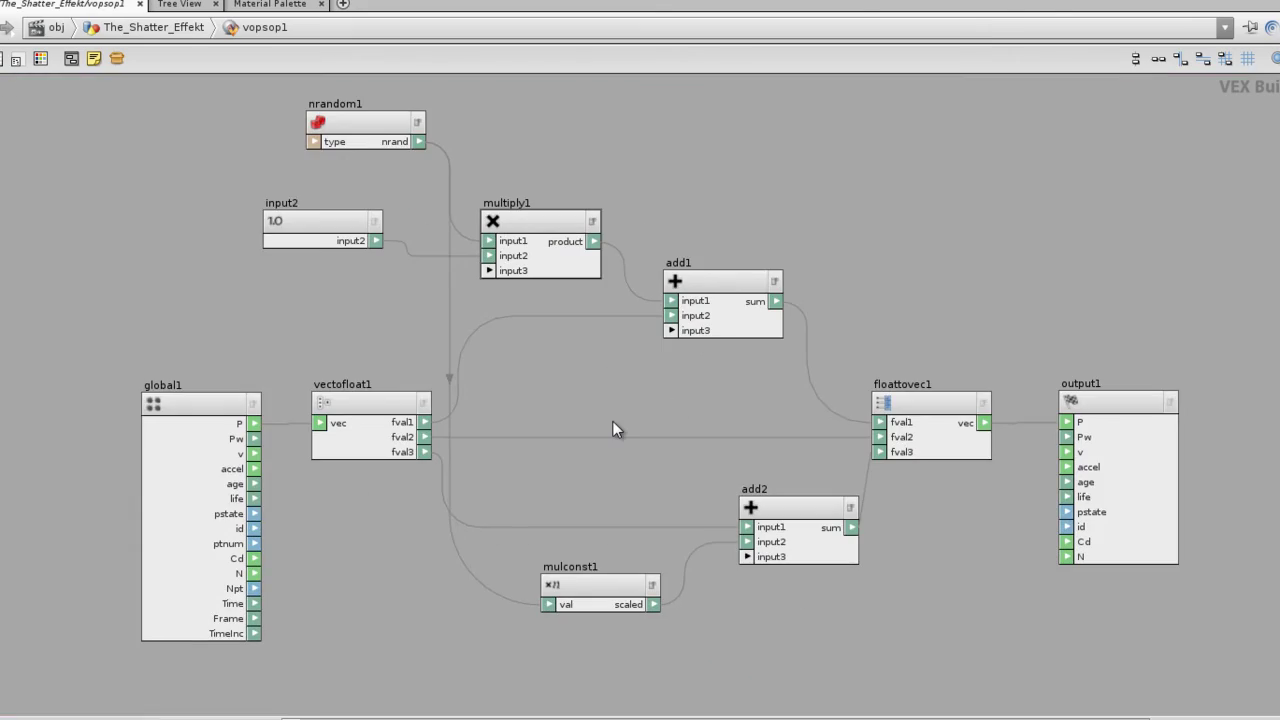
# - Go up to The_Shatter_Effekt, restore the pane layout and examine the whole wireframe grid in the viewport
pyautogui.press('u')
pyautogui.hotkey('ctrl', 'b')
pyautogui.moveTo(695, 423); pyautogui.dragTo(434, 474, button='right')
pyautogui.moveTo(434, 474); pyautogui.dragTo(534, 466, button='middle')
pyautogui.moveTo(534, 466); pyautogui.dragTo(505, 472)
pyautogui.moveTo(540, 330); pyautogui.dragTo(740, 448)
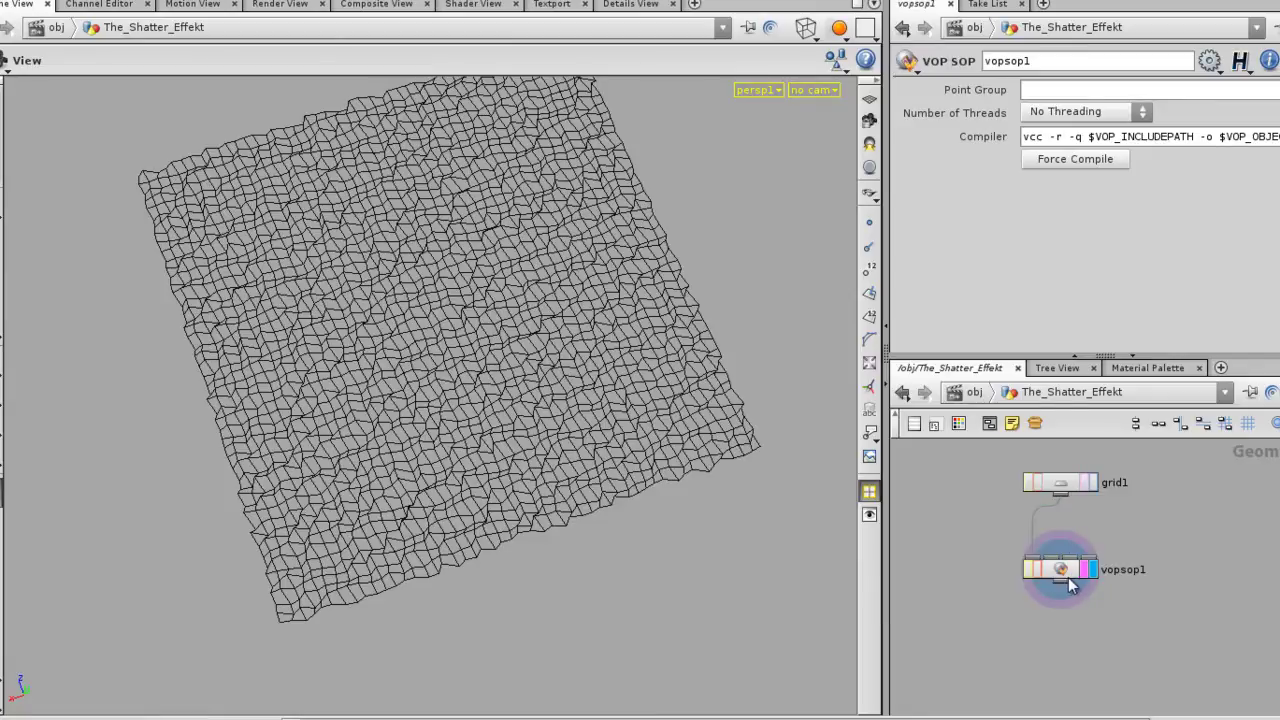
# - Insert a Group Geometry node between grid1 and vopsop1
pyautogui.press('Tab')
pyautogui.write('gr')
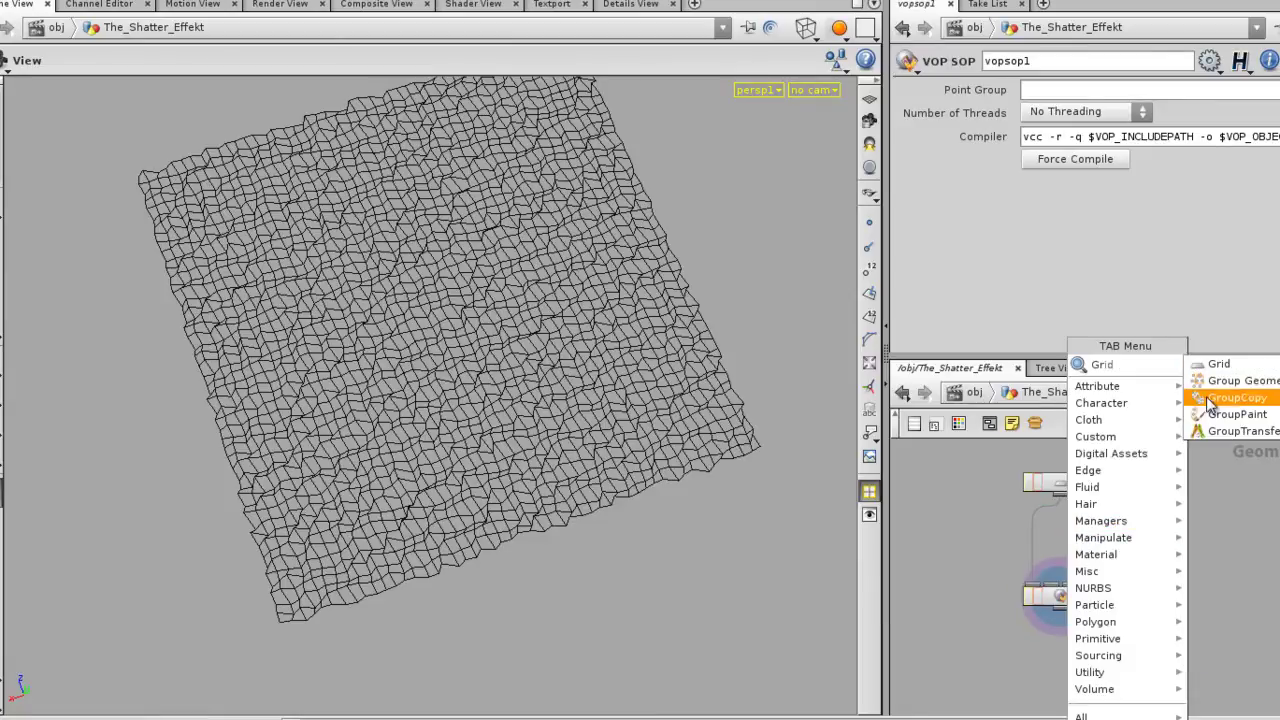
pyautogui.press('Escape')
pyautogui.click(1025, 538)
pyautogui.click(1089, 538)
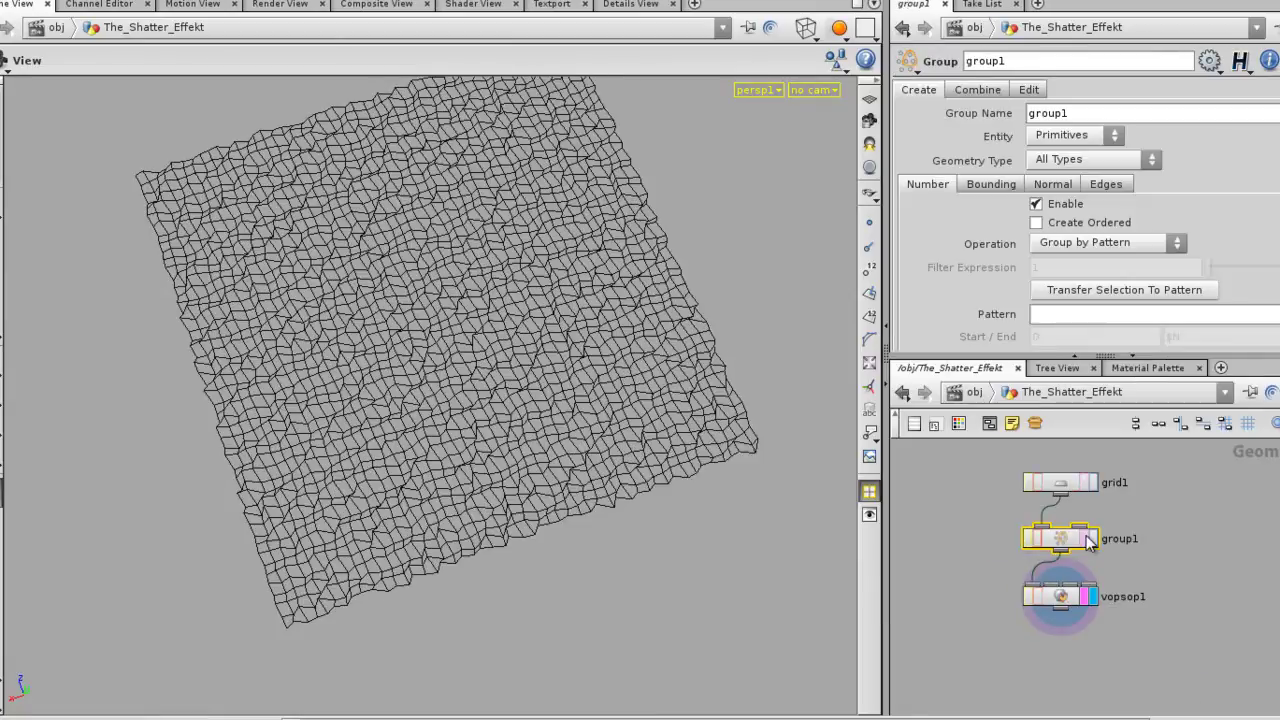
# - Make group1 a Points group named edges and disable its grouping by number
pyautogui.click(1060, 136)
pyautogui.click(1058, 177)
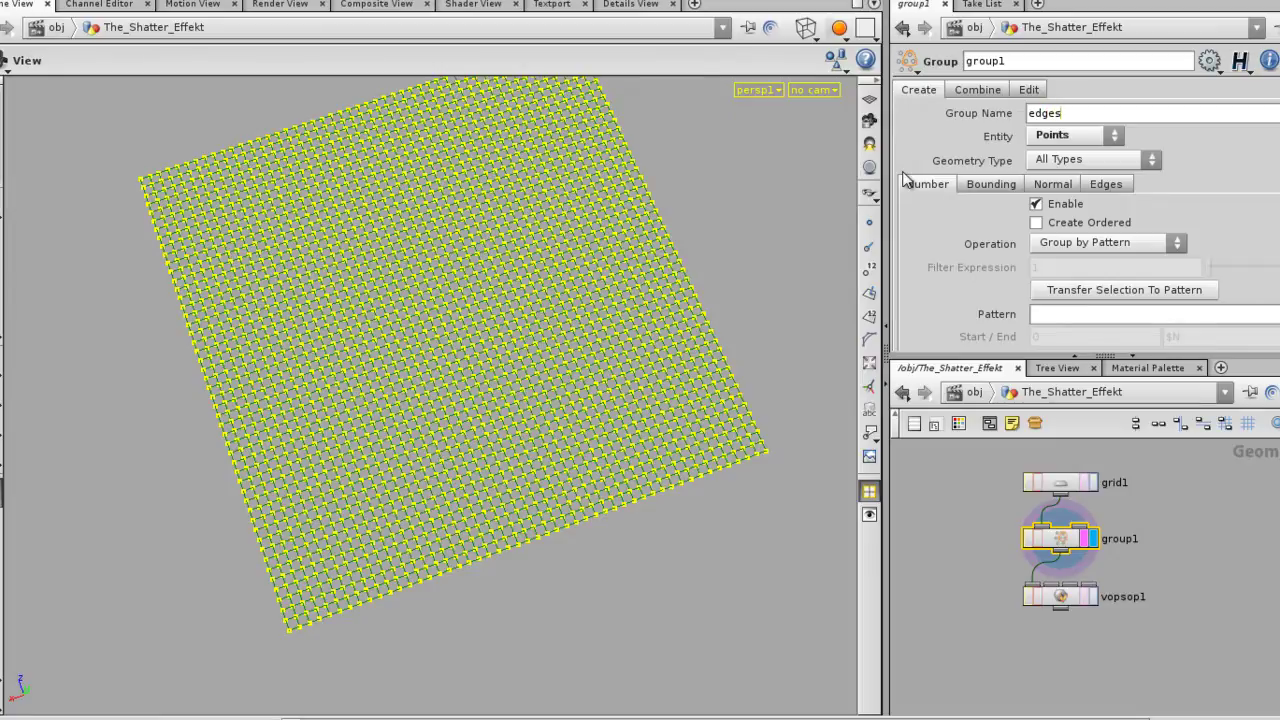
pyautogui.click(1036, 204)
# - Enable bounding-box grouping on group1 and enlarge the box uniformly to enclose the grid's points except those along its outer border
pyautogui.click(993, 188)
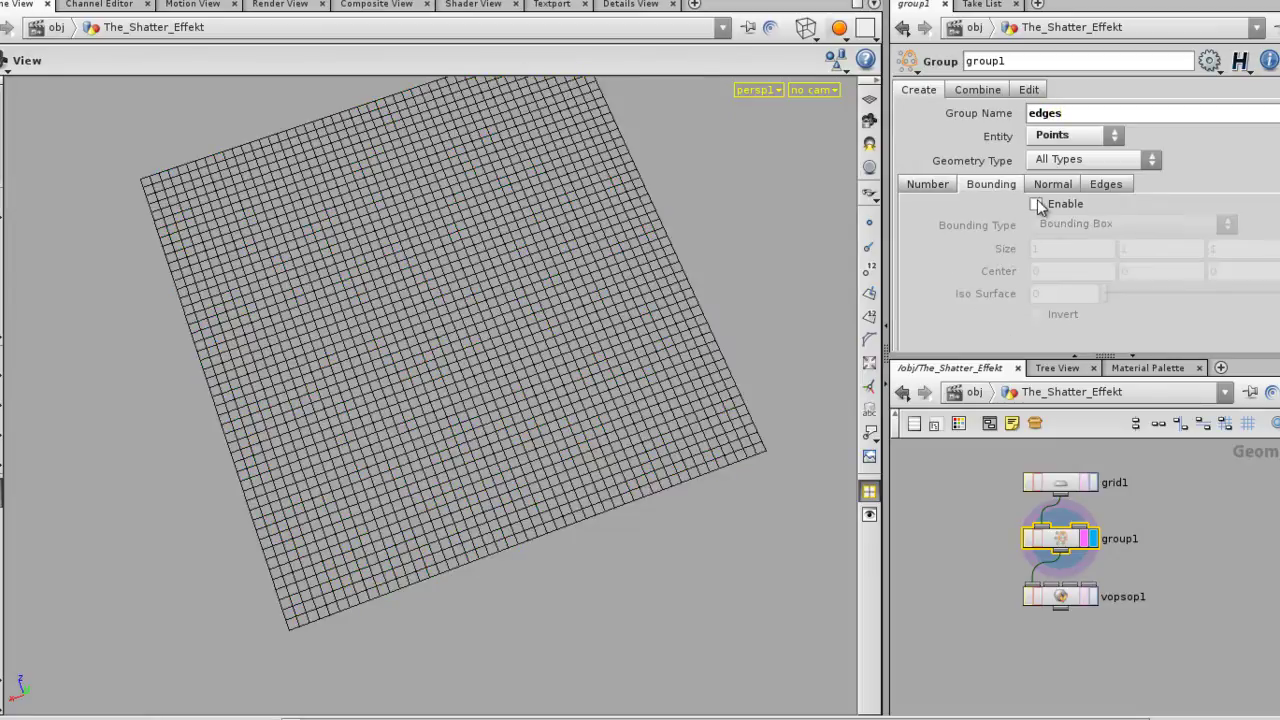
pyautogui.click(1037, 203)
pyautogui.moveTo(990, 248); pyautogui.dragTo(1095, 248, button='middle')
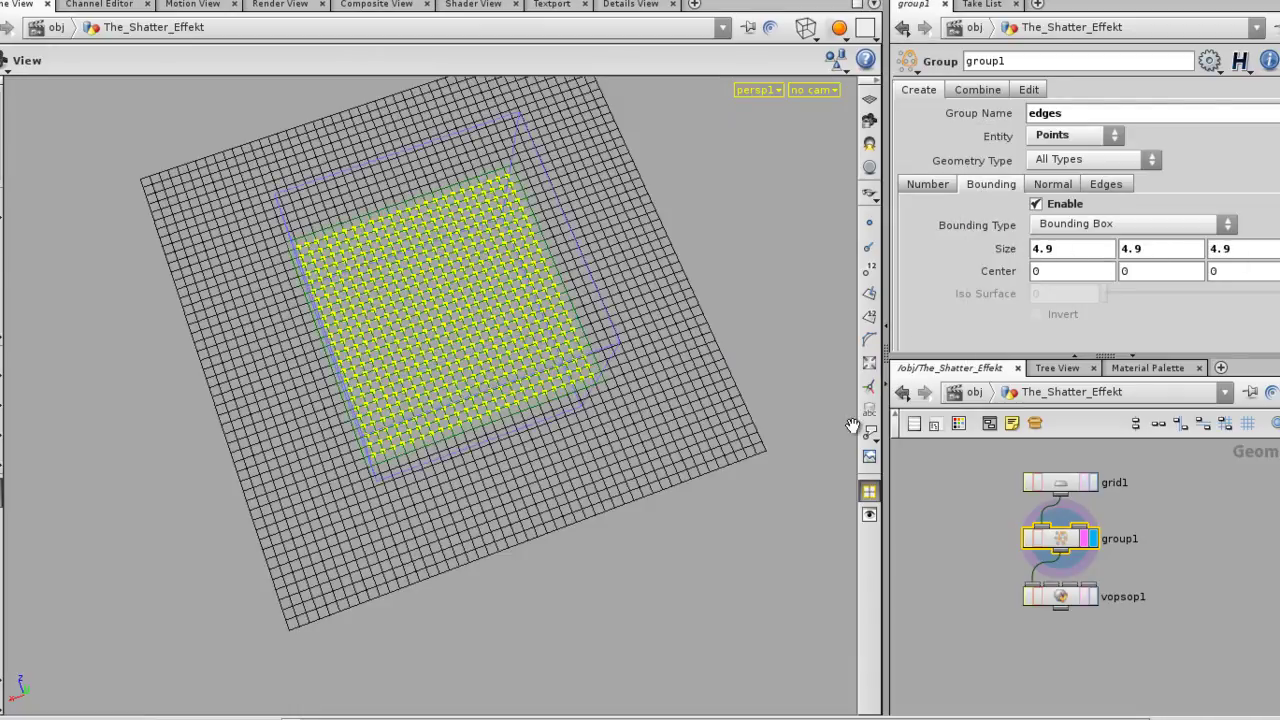
pyautogui.moveTo(990, 248); pyautogui.dragTo(8, 260, button='middle')
# - Display vopsop1, restrict it to the edges point group and show the whole grid shaded
pyautogui.click(1070, 598)
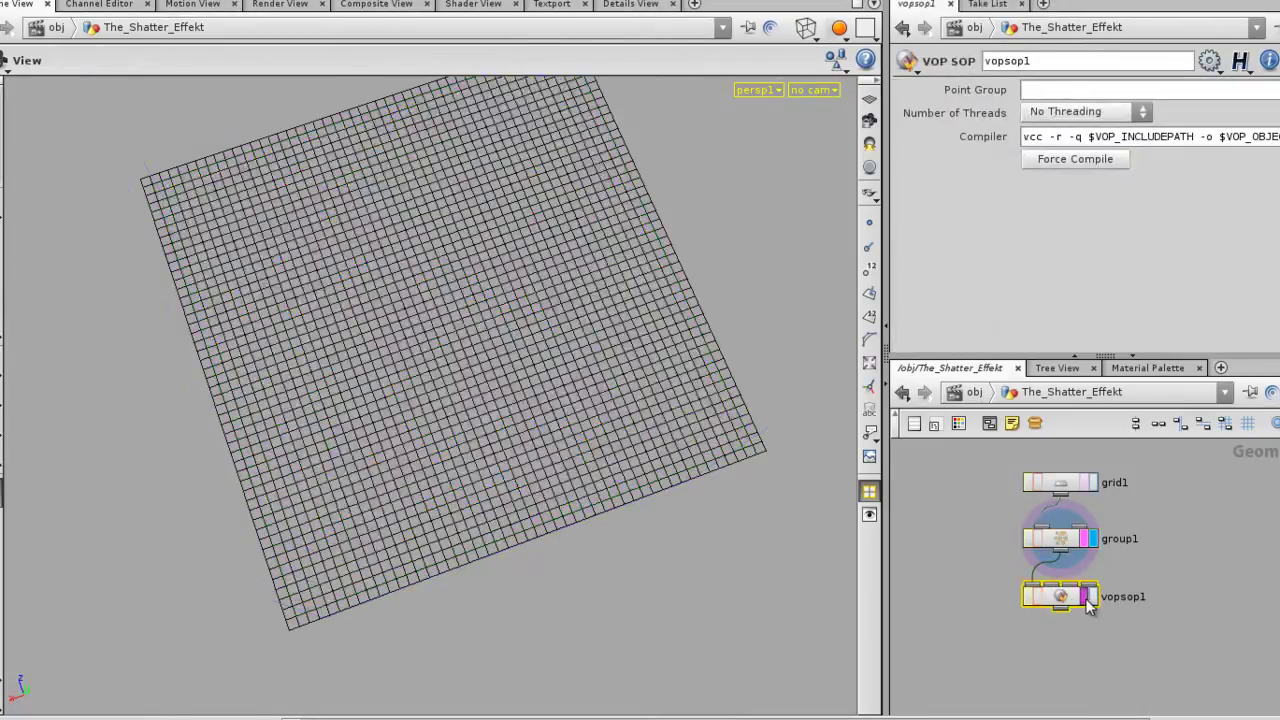
pyautogui.click(1088, 596)
pyautogui.click(1274, 90)
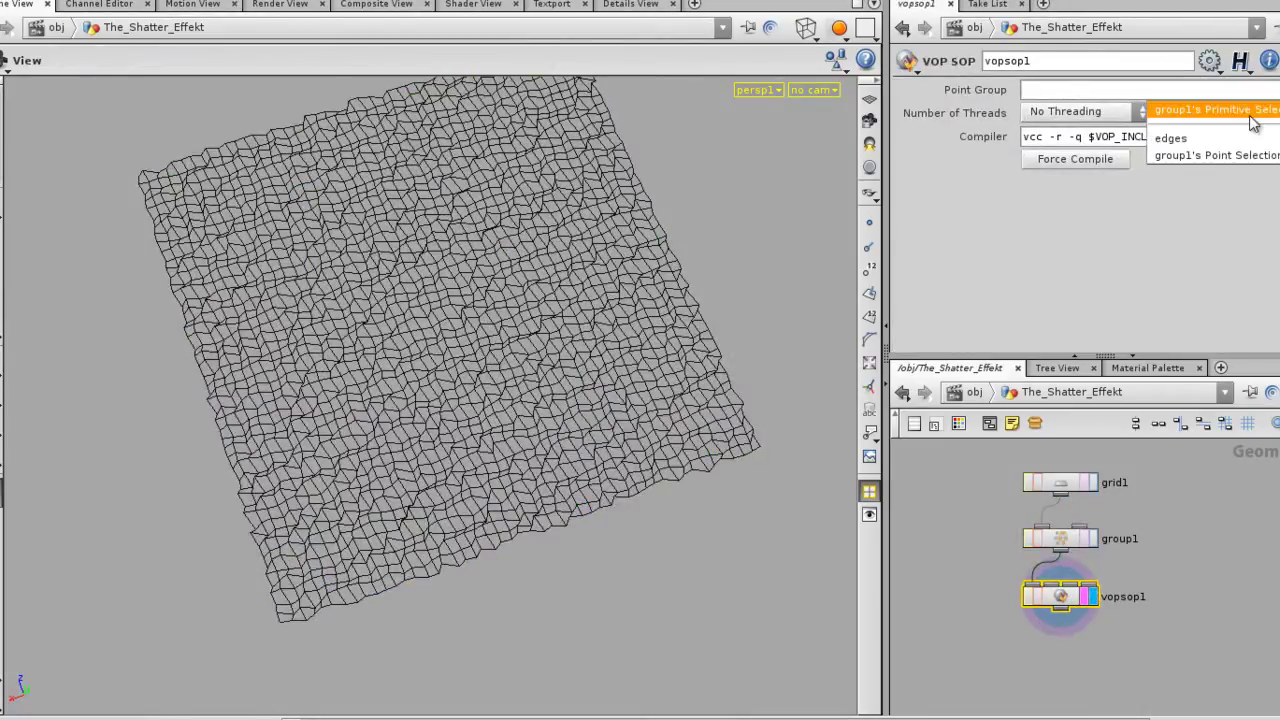
pyautogui.click(1238, 137)
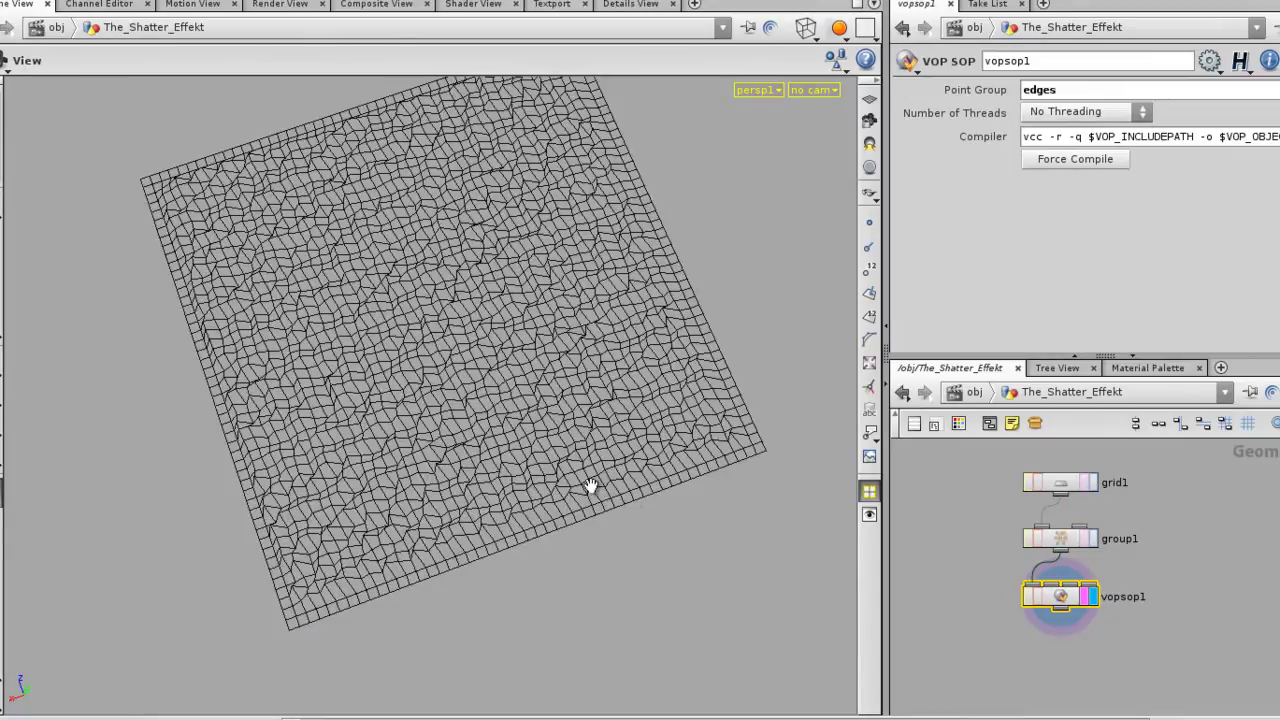
pyautogui.scroll(10, 590, 485)
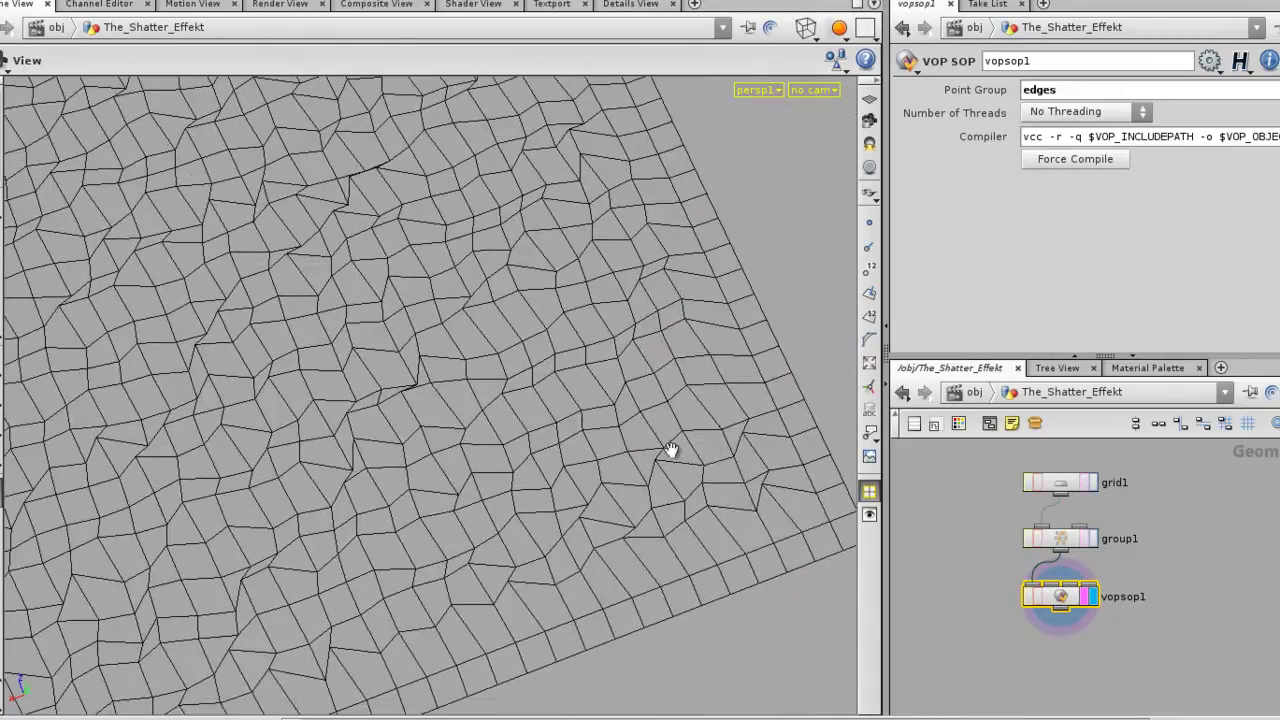
pyautogui.scroll(10, 670, 450)
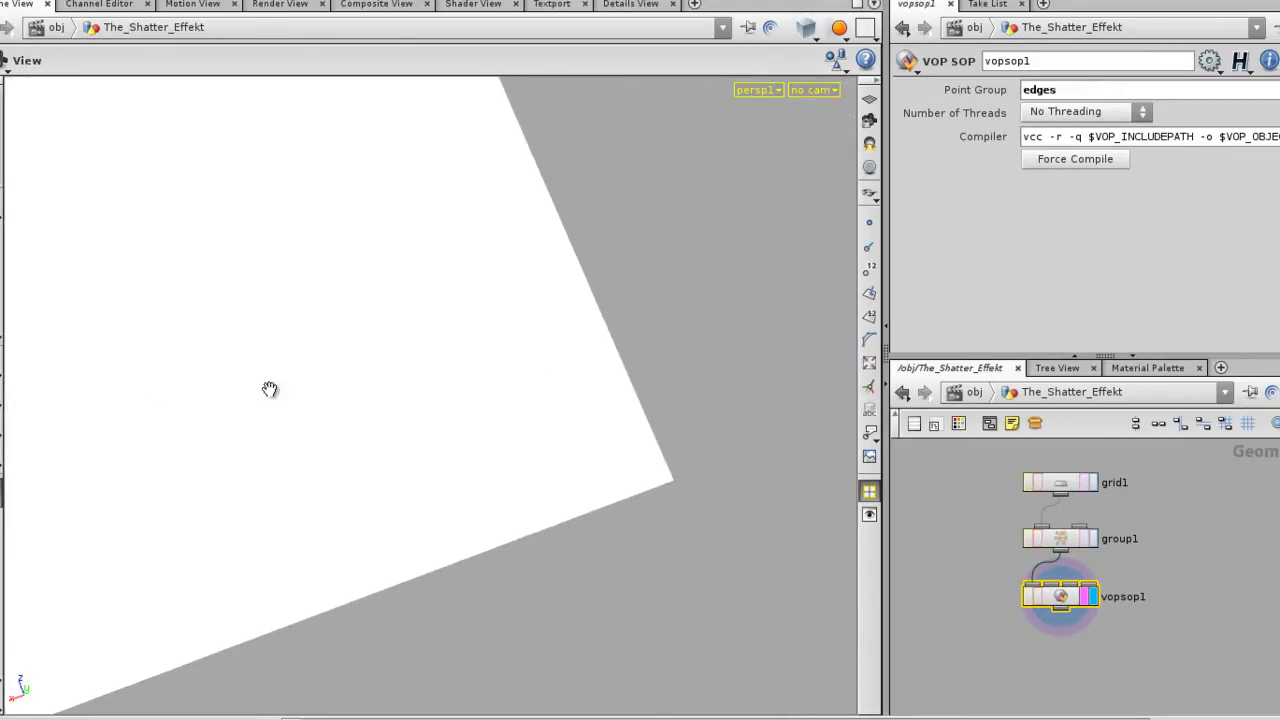
pyautogui.hotkey('space', 'g')
pyautogui.moveTo(550, 491); pyautogui.dragTo(462, 446)
# - Add a Divide node below vopsop1, connect it to vopsop1's output and display its result
pyautogui.moveTo(1056, 658); pyautogui.dragTo(1040, 557, button='middle')
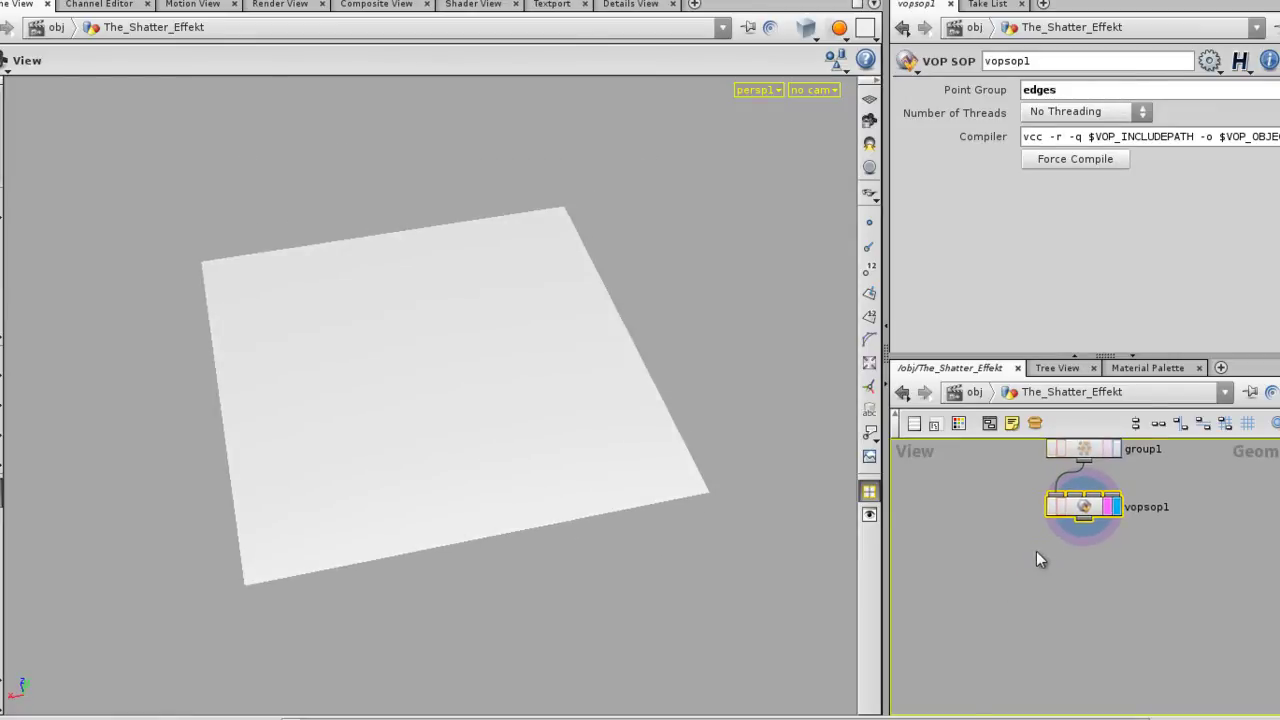
pyautogui.scroll(2, 1040, 557)
pyautogui.scroll(-1, 1059, 557)
pyautogui.press('Tab')
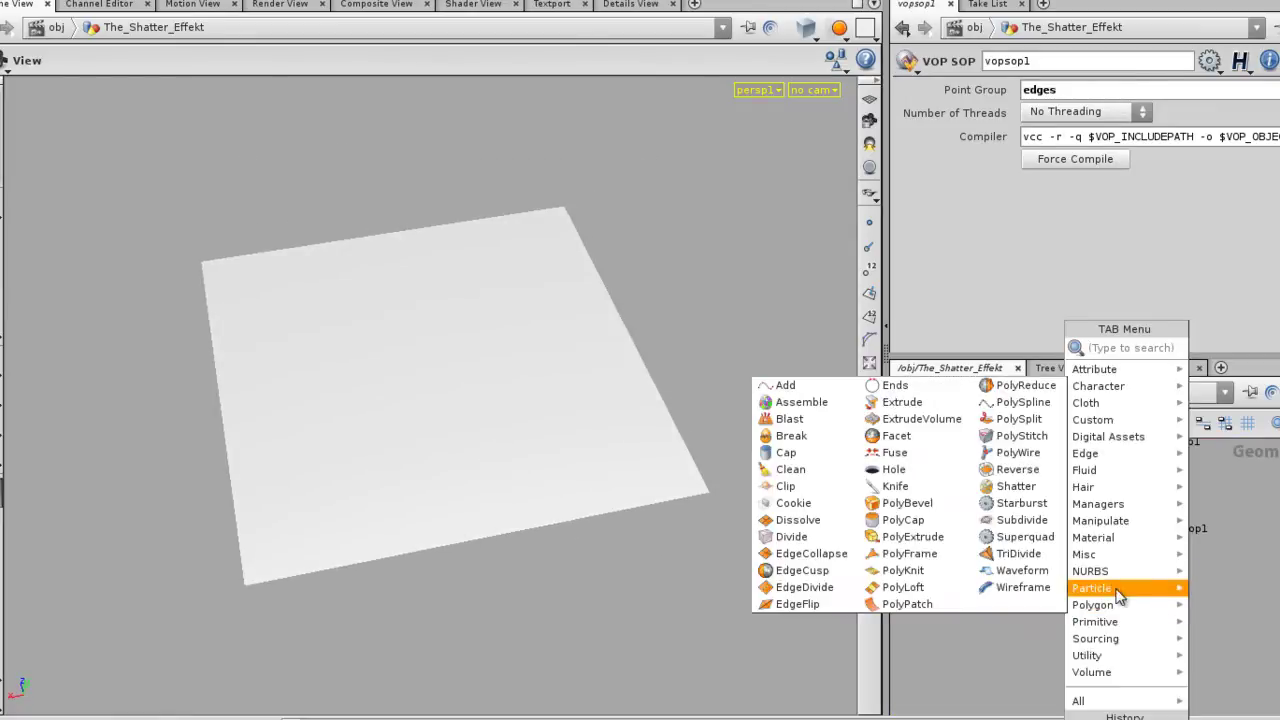
pyautogui.moveTo(1137, 510)
pyautogui.write('dissolve')
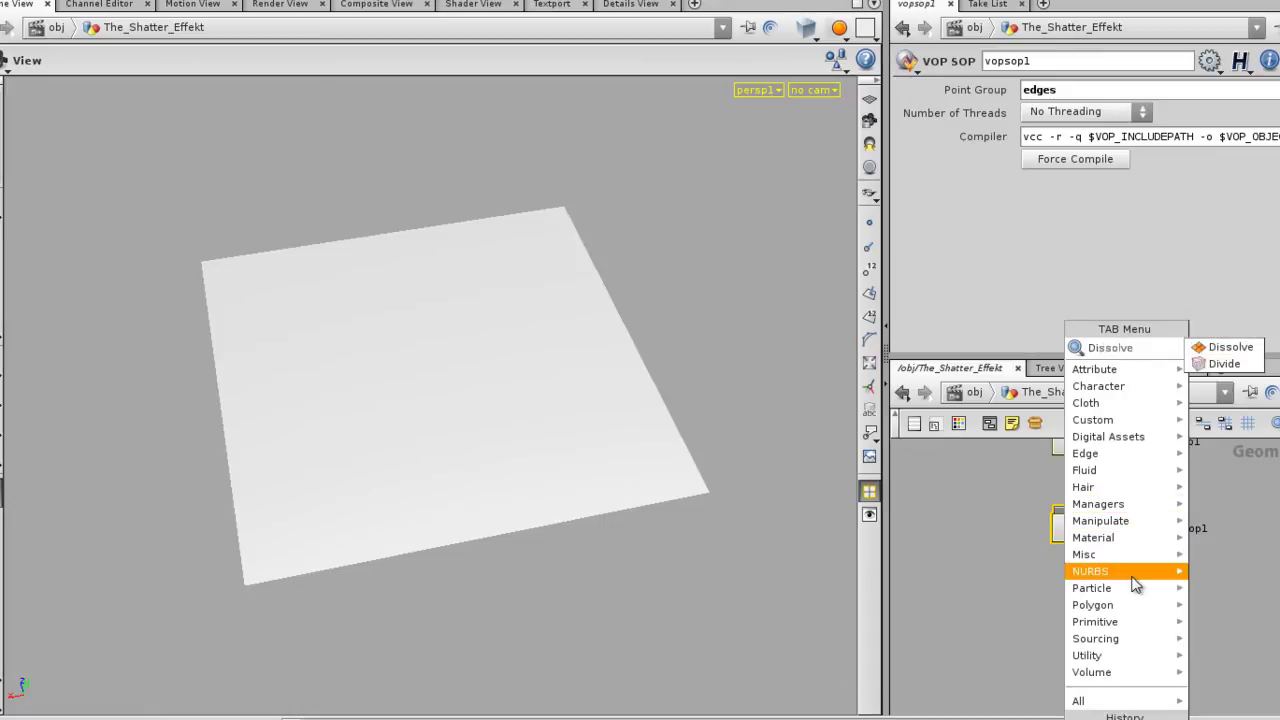
pyautogui.moveTo(1110, 605)
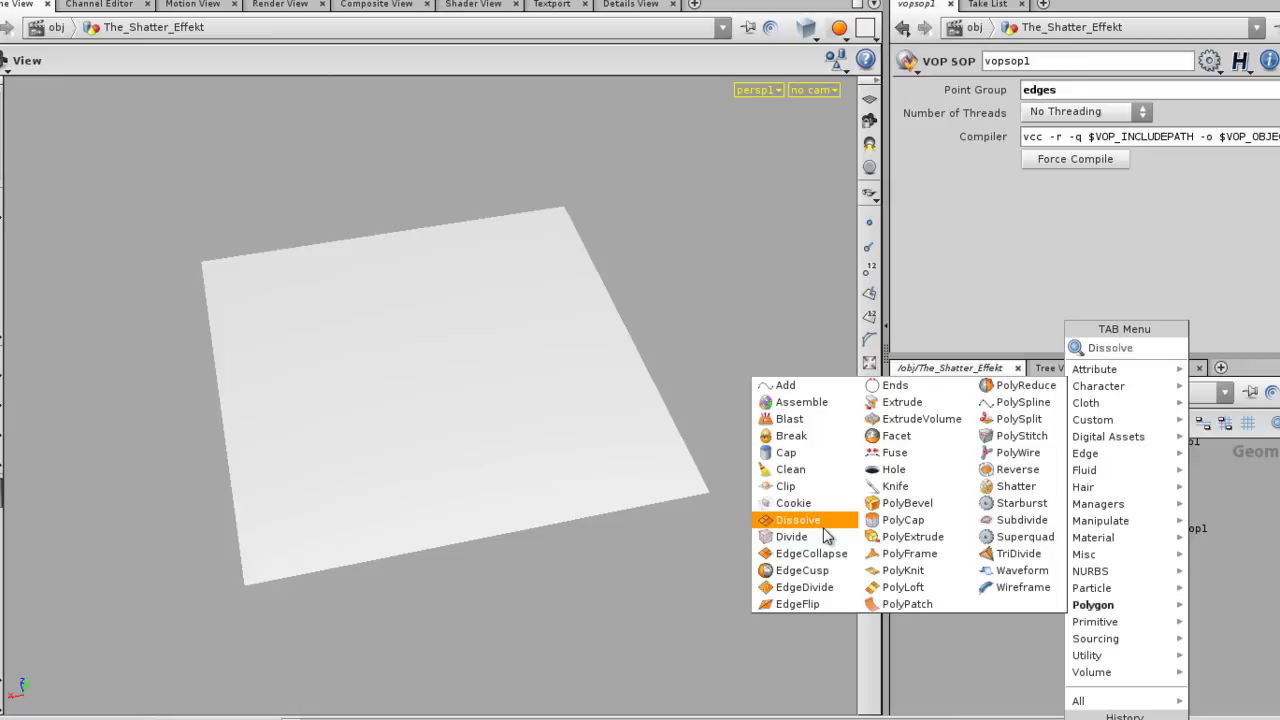
pyautogui.click(824, 524)
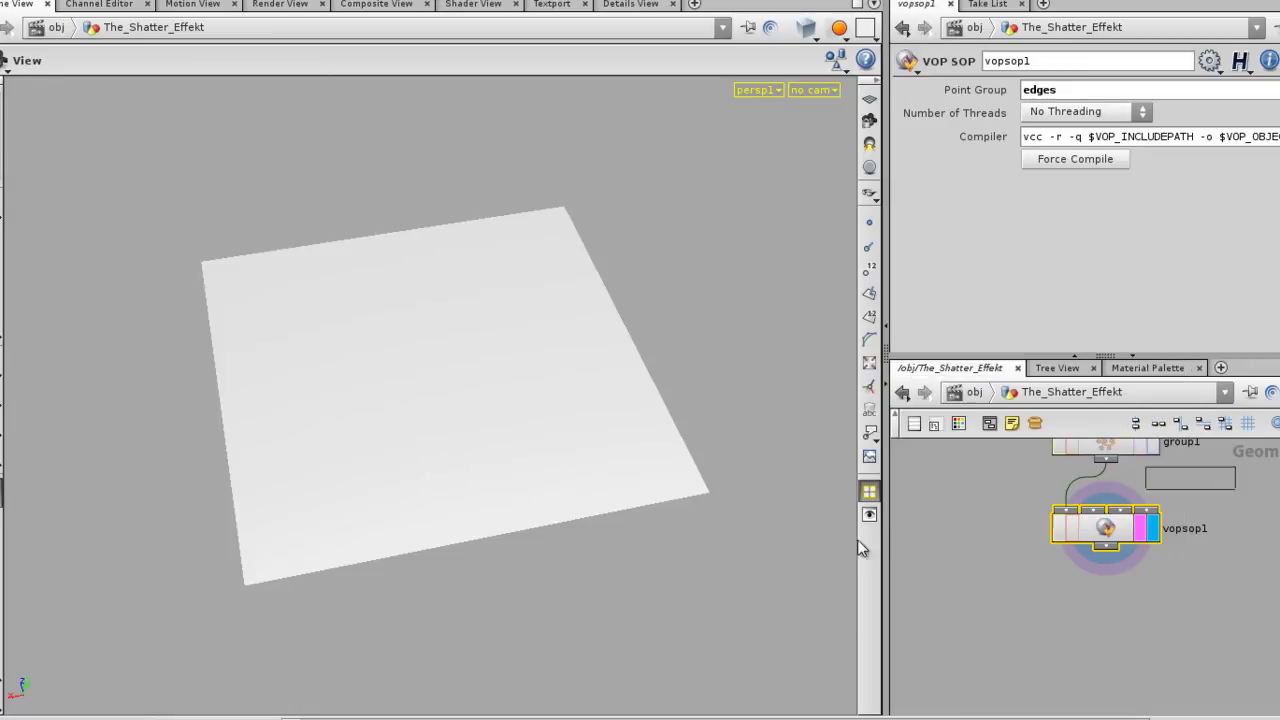
pyautogui.click(1109, 618)
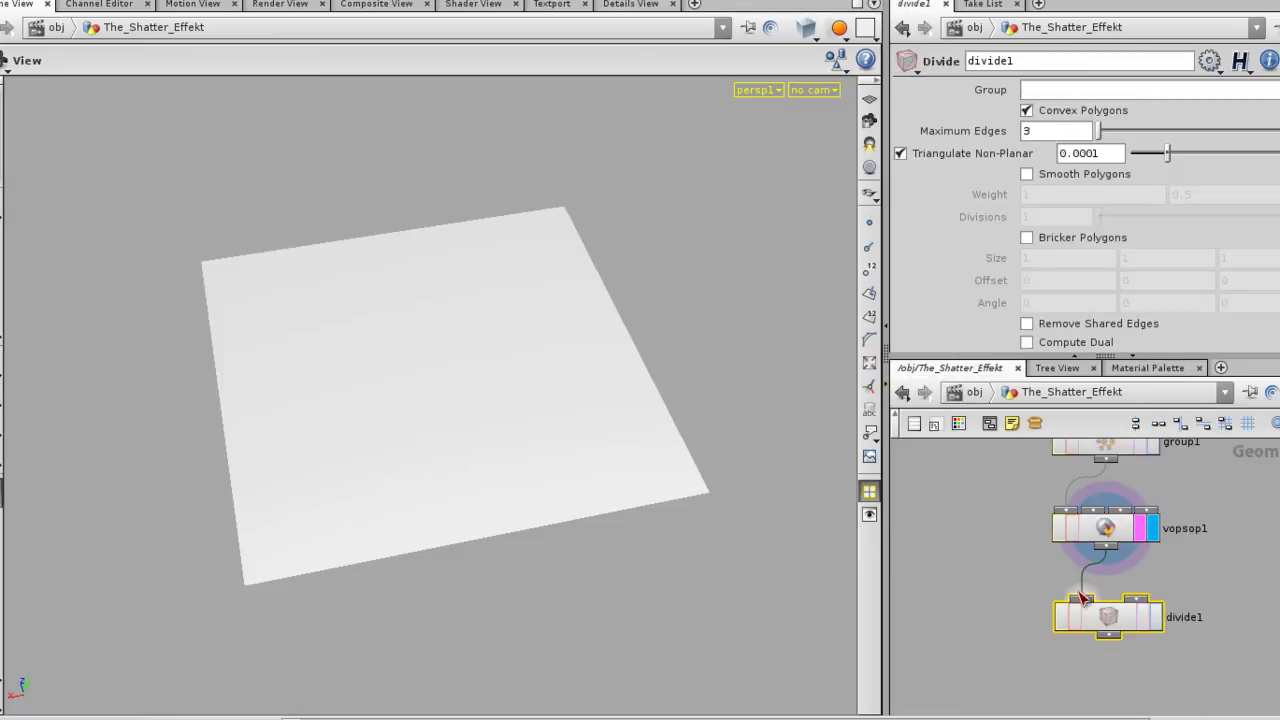
pyautogui.click(1155, 628)
# - Show the divided grid in wireframe and enable Compute Dual on divide1
pyautogui.moveTo(537, 497); pyautogui.dragTo(531, 489)
pyautogui.press('w')
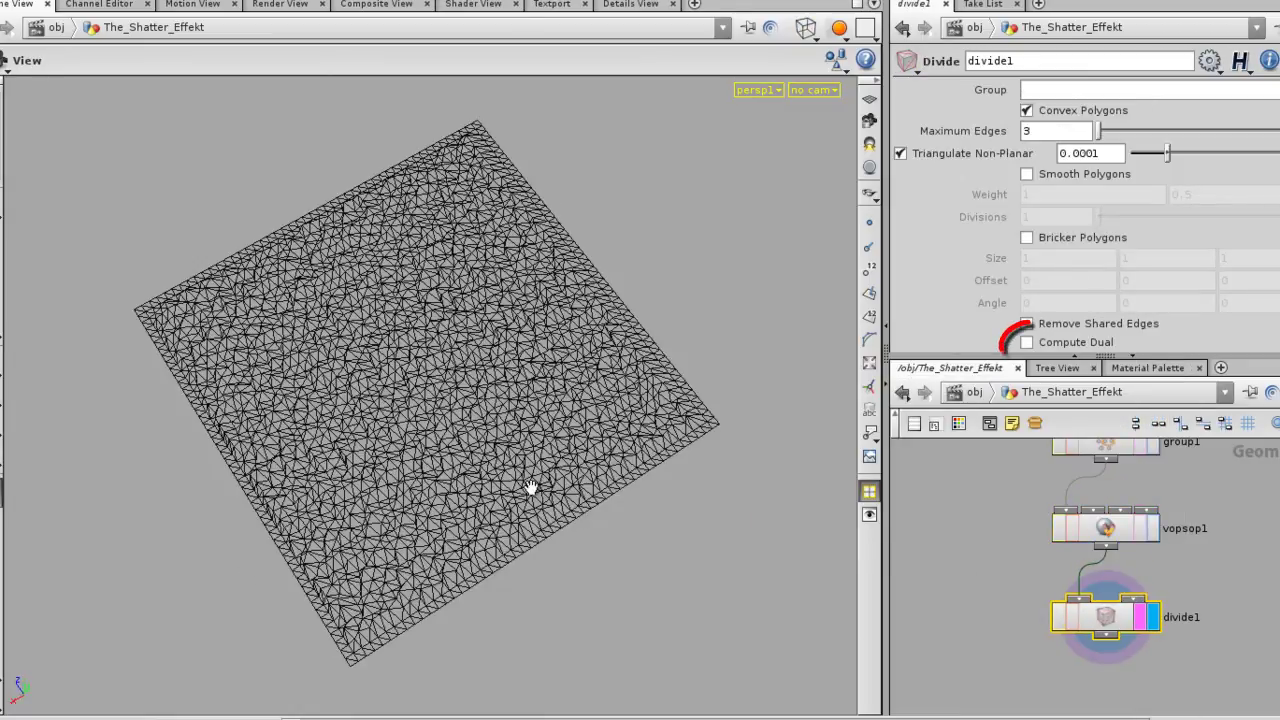
pyautogui.moveTo(531, 489); pyautogui.dragTo(642, 520, button='right')
pyautogui.moveTo(568, 525); pyautogui.dragTo(589, 546, button='middle')
pyautogui.moveTo(582, 544)
pyautogui.mouseDown(button='right')
pyautogui.moveTo(714, 574)
pyautogui.moveTo(671, 551)
pyautogui.moveTo(560, 550)
pyautogui.mouseUp(button='right')
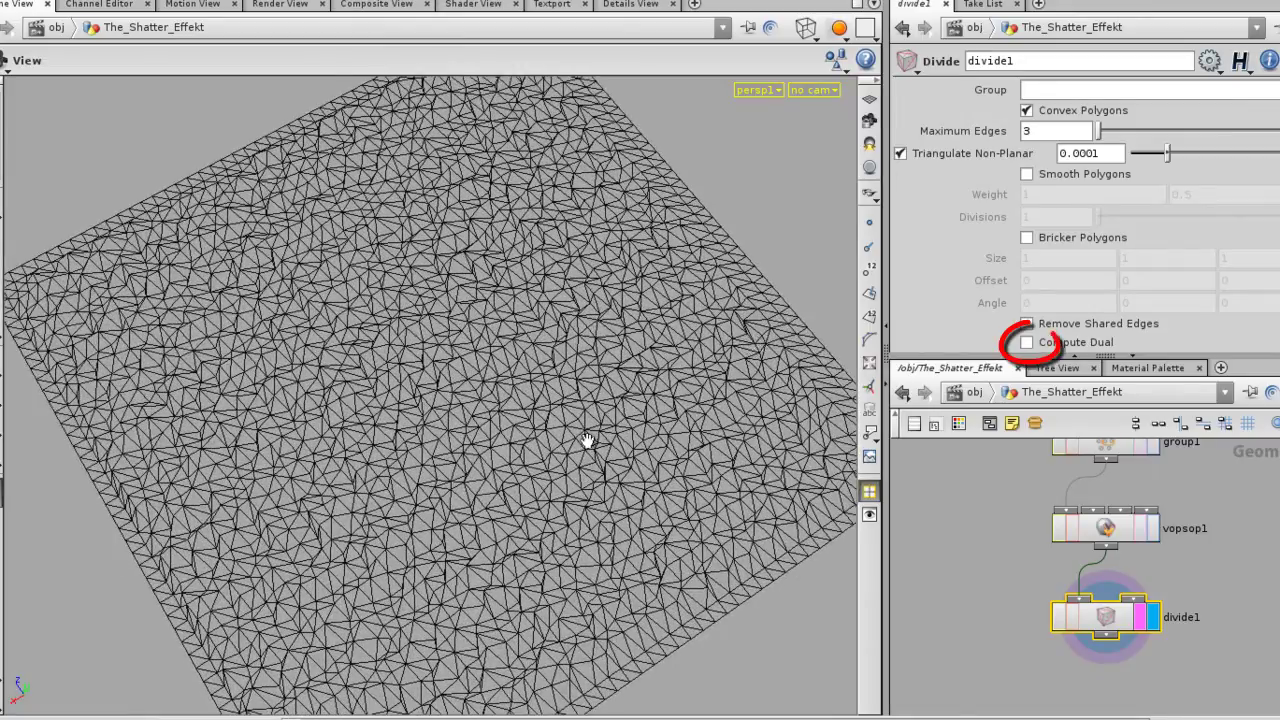
pyautogui.click(1026, 343)
# - Examine the cell pattern up close and across the whole grid, and centre divide1 in the network
pyautogui.scroll(4, 509, 386)
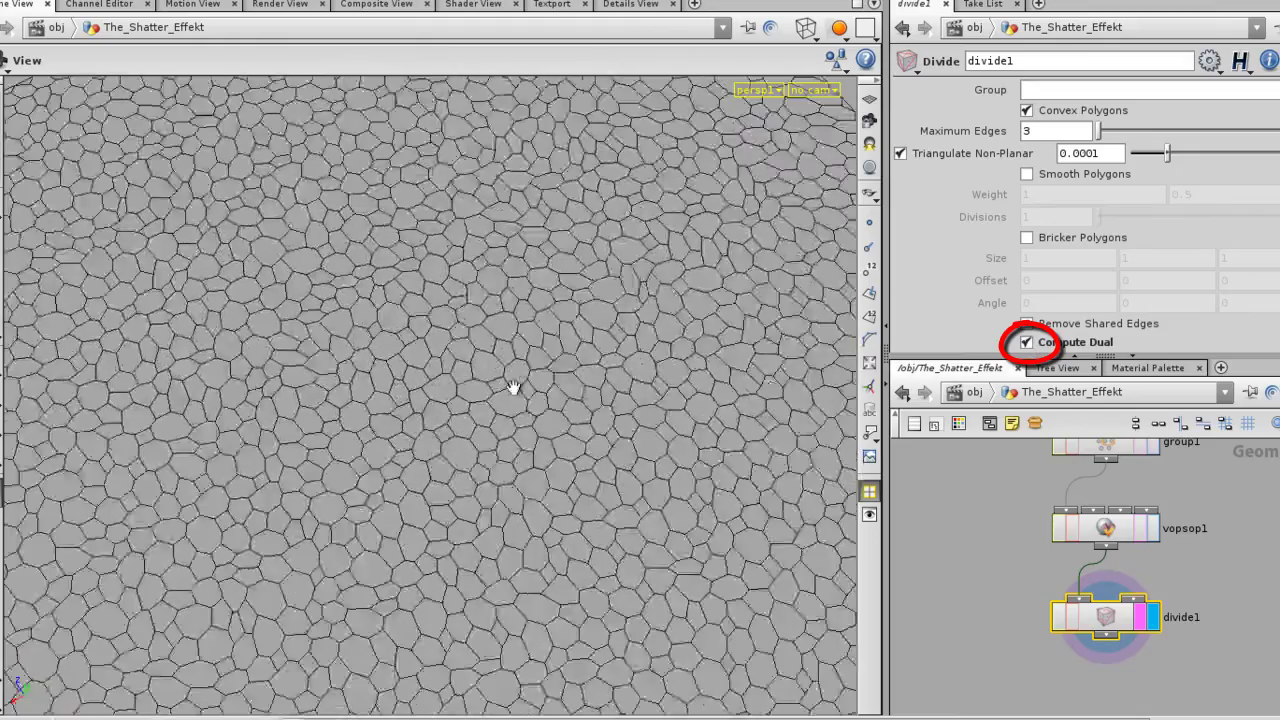
pyautogui.scroll(5, 588, 416)
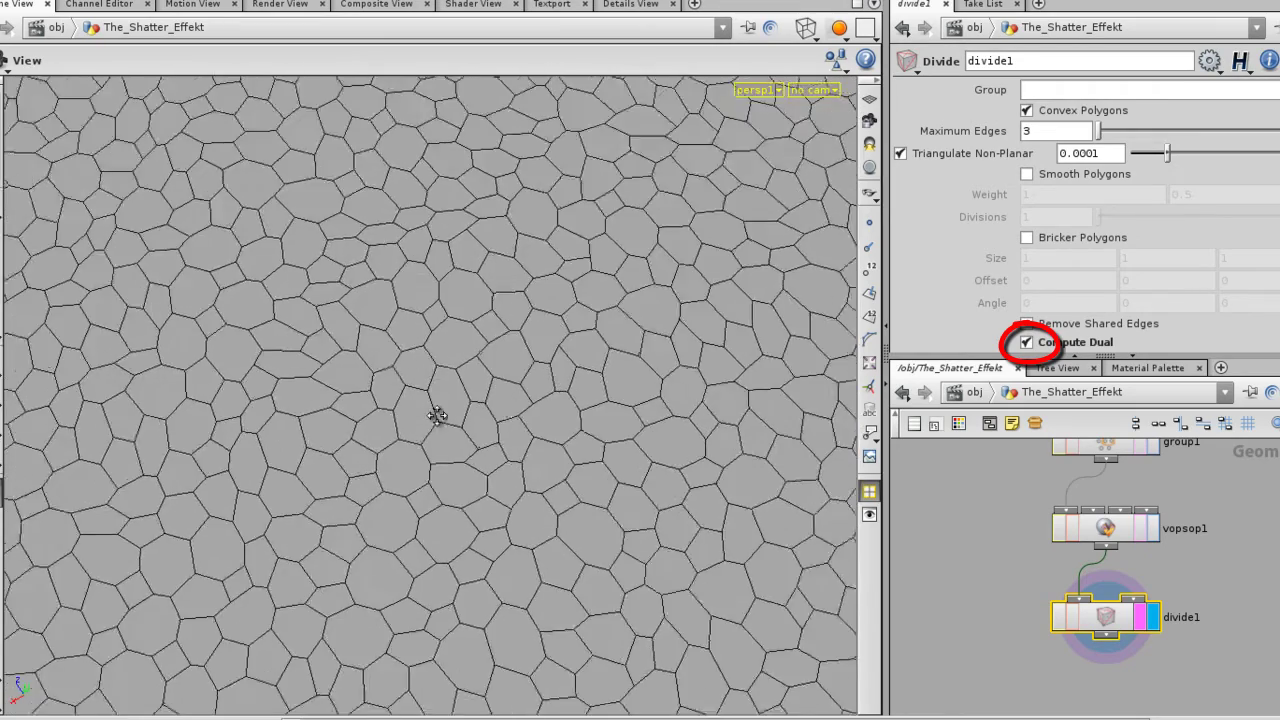
pyautogui.moveTo(472, 470); pyautogui.dragTo(683, 534, button='middle')
pyautogui.moveTo(380, 351); pyautogui.dragTo(494, 396, button='middle')
pyautogui.moveTo(519, 386); pyautogui.dragTo(343, 484)
pyautogui.moveTo(343, 484); pyautogui.dragTo(463, 357, button='middle')
pyautogui.moveTo(463, 357); pyautogui.dragTo(413, 450, button='right')
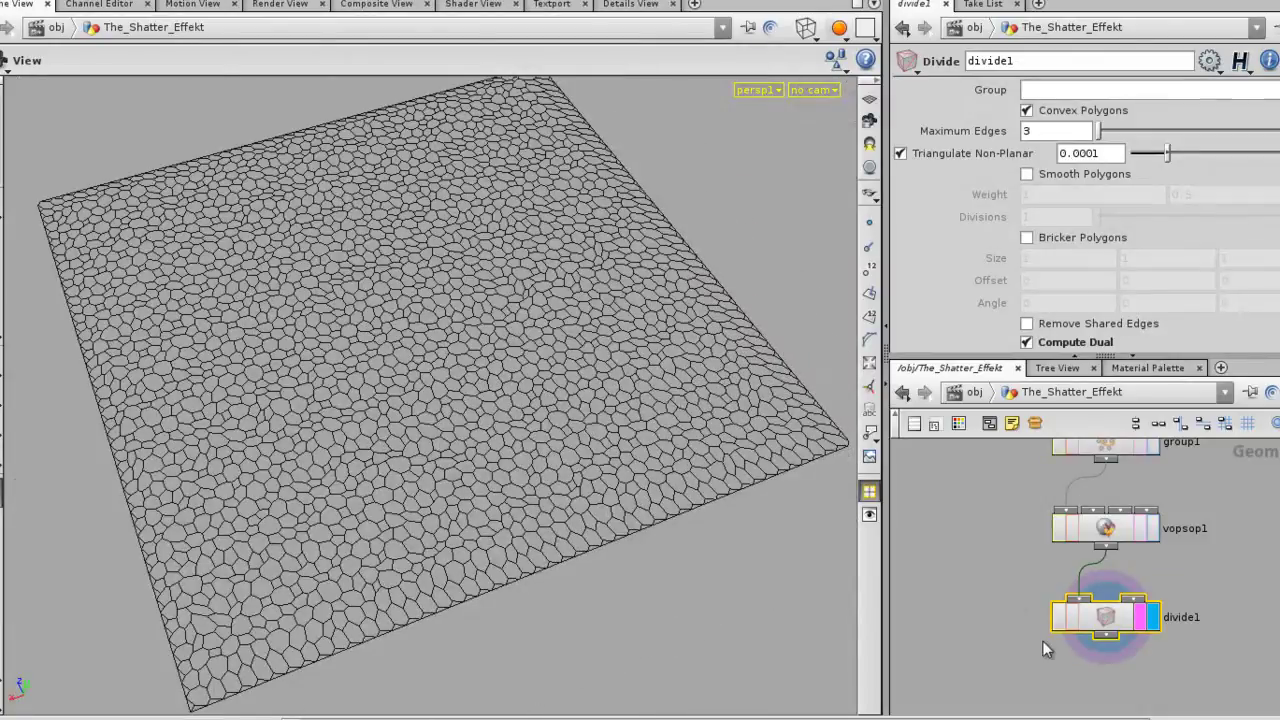
pyautogui.moveTo(1012, 597); pyautogui.dragTo(946, 580, button='middle')
pyautogui.moveTo(1024, 606); pyautogui.dragTo(1032, 611)
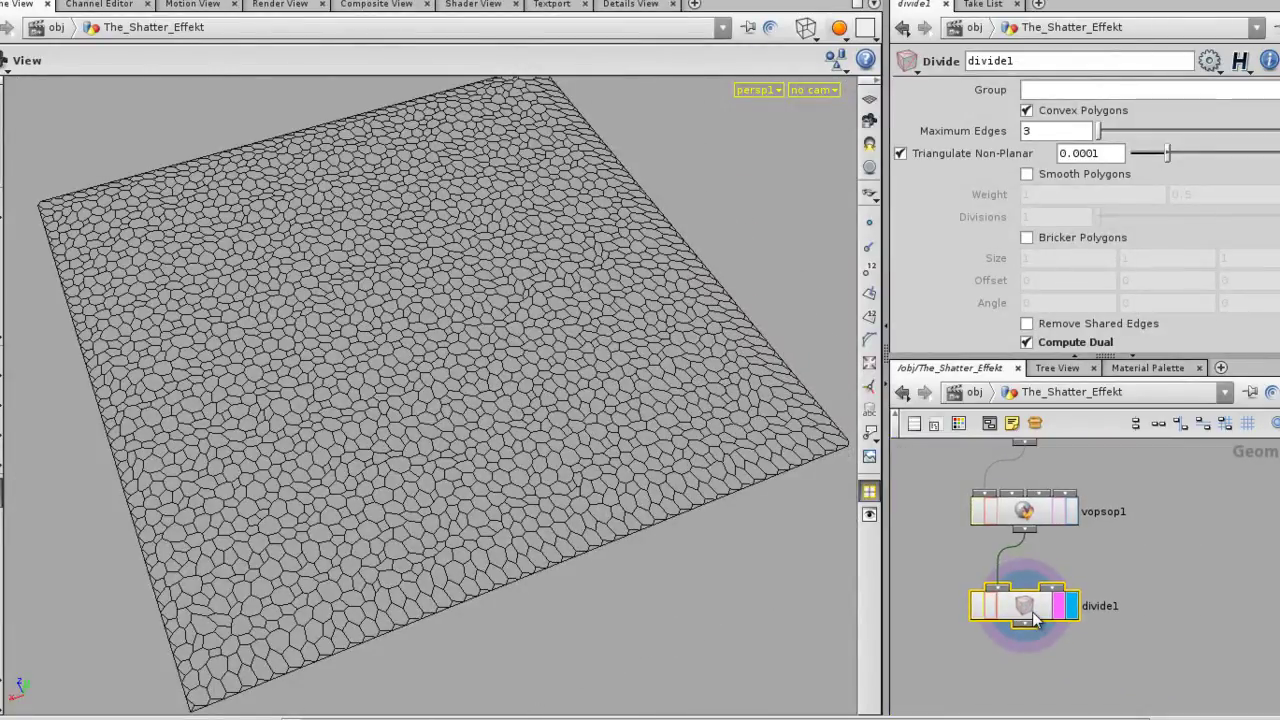
pyautogui.moveTo(390, 473); pyautogui.dragTo(540, 502)
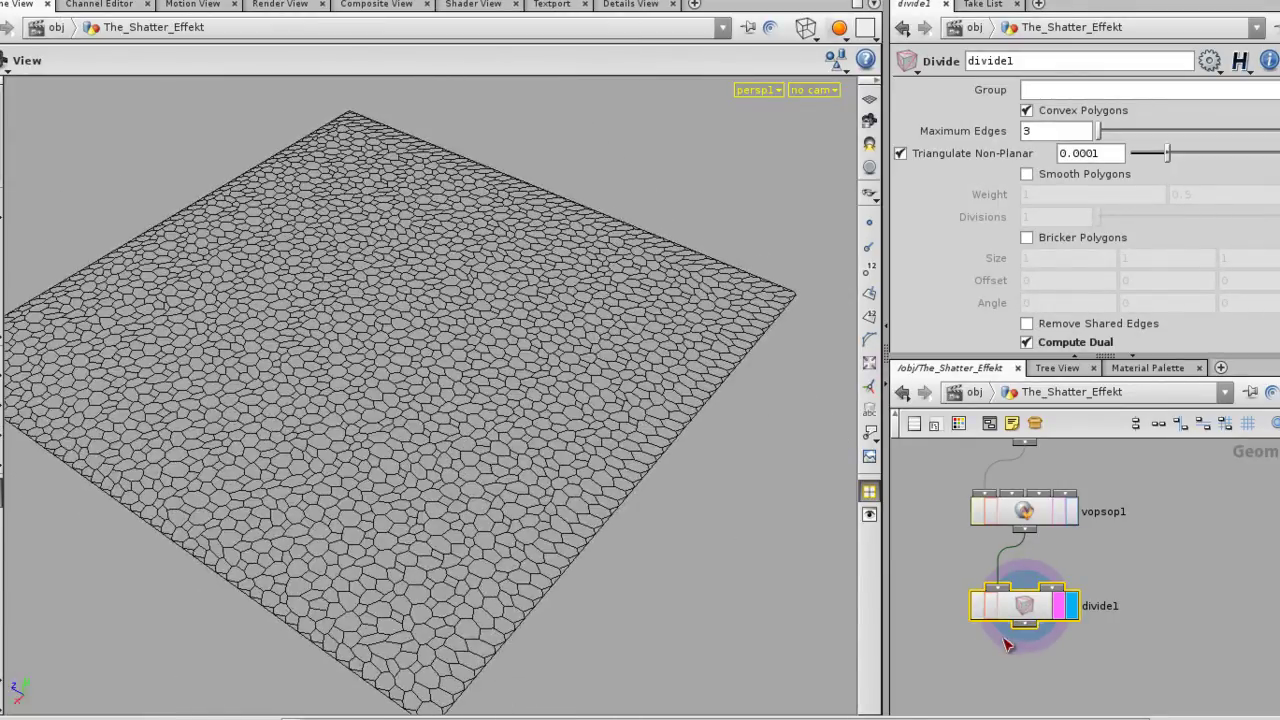
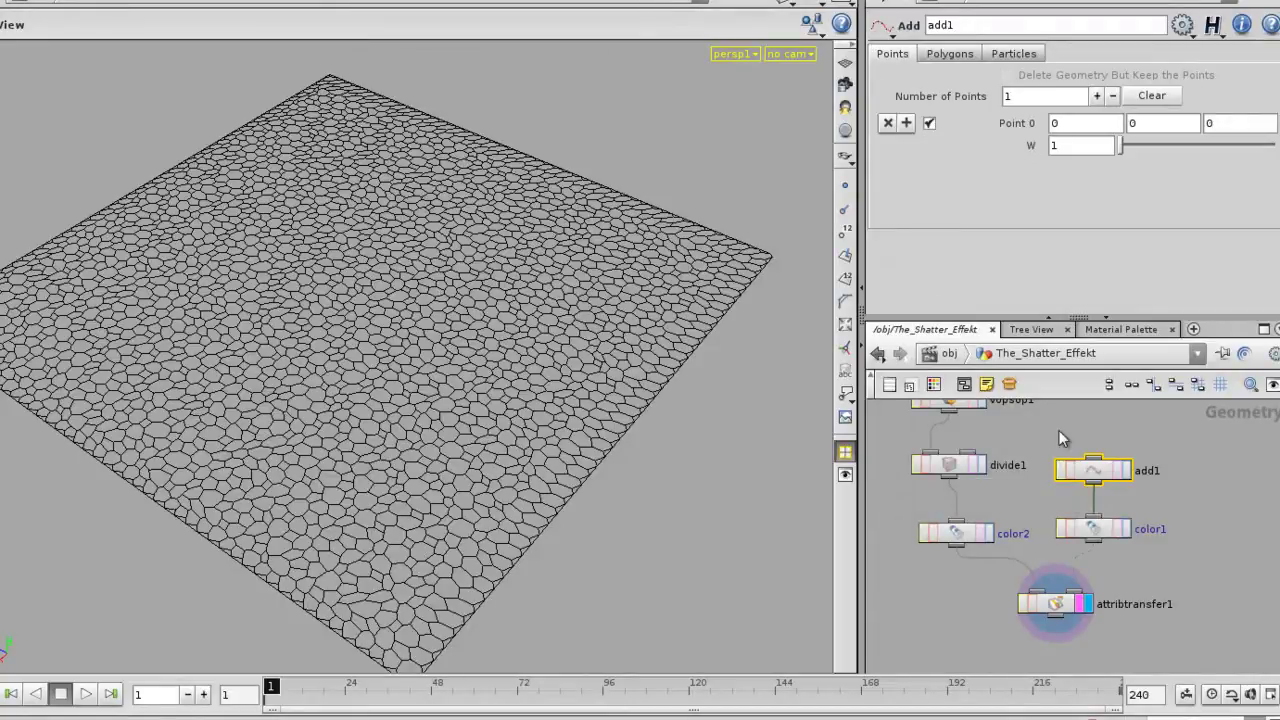
# - Review the settings of the color1, attribtransfer1 and color2 nodes
pyautogui.click(1097, 532)
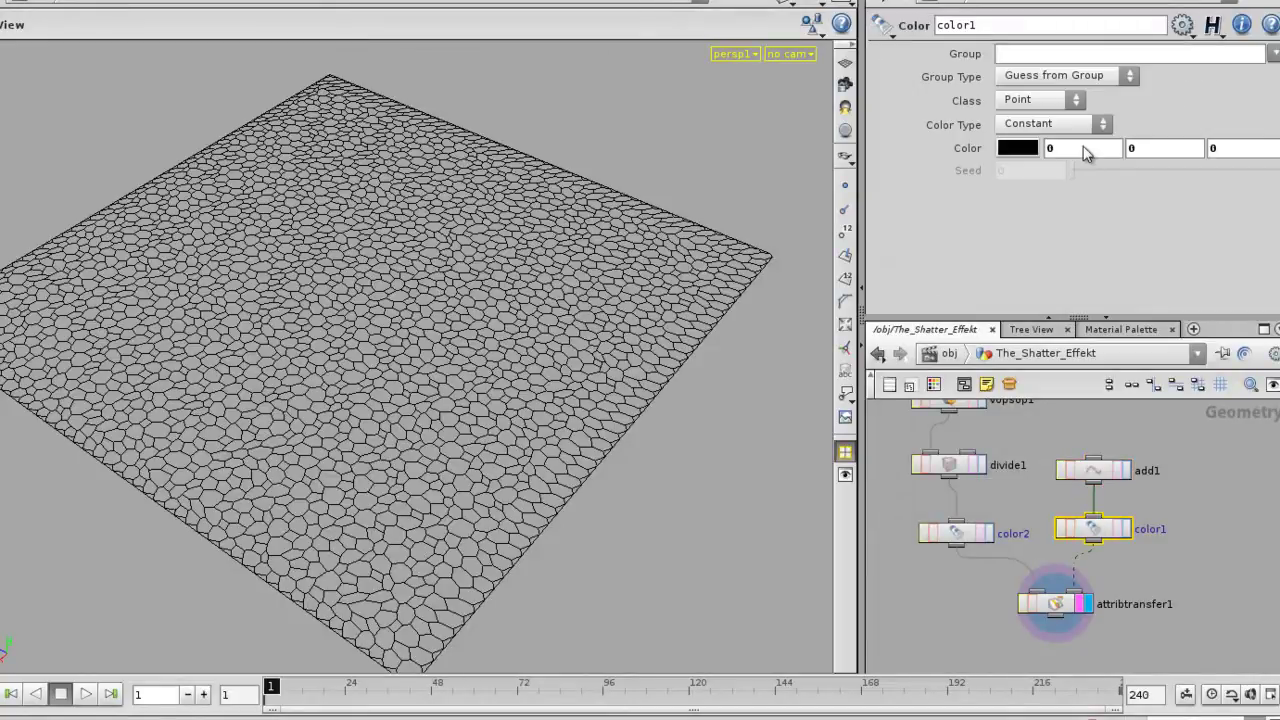
pyautogui.click(1065, 608)
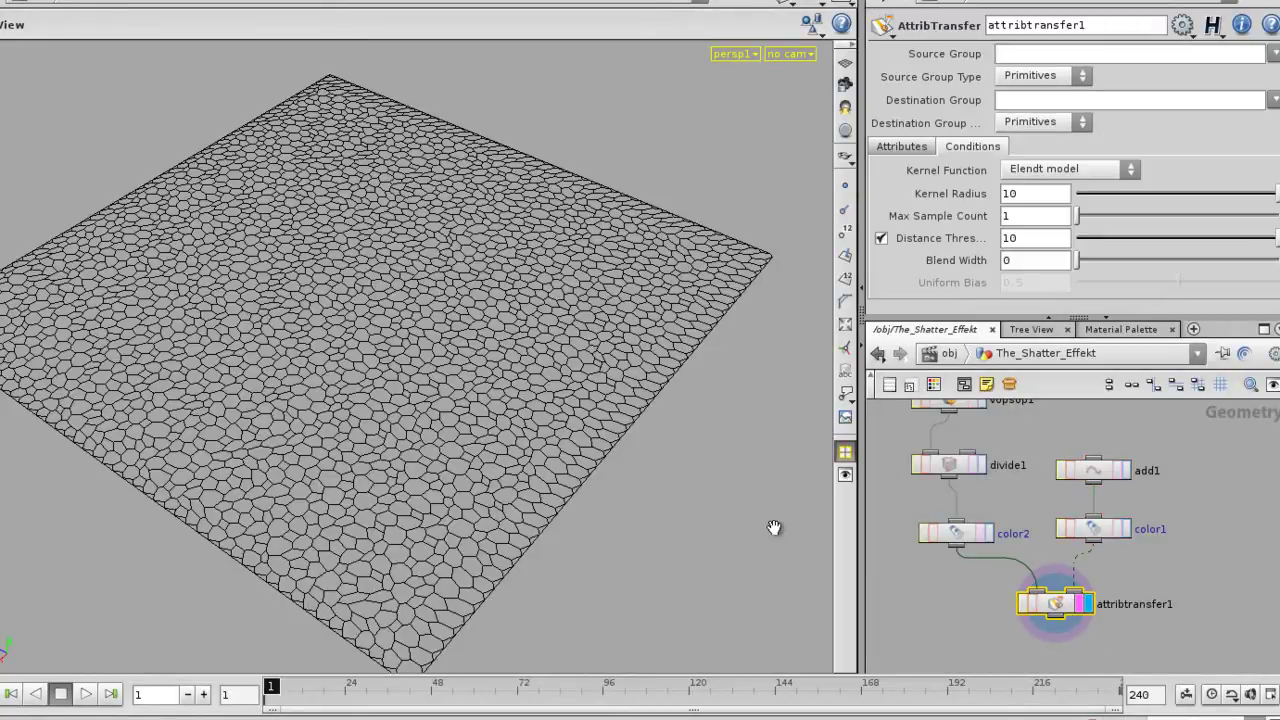
pyautogui.click(958, 538)
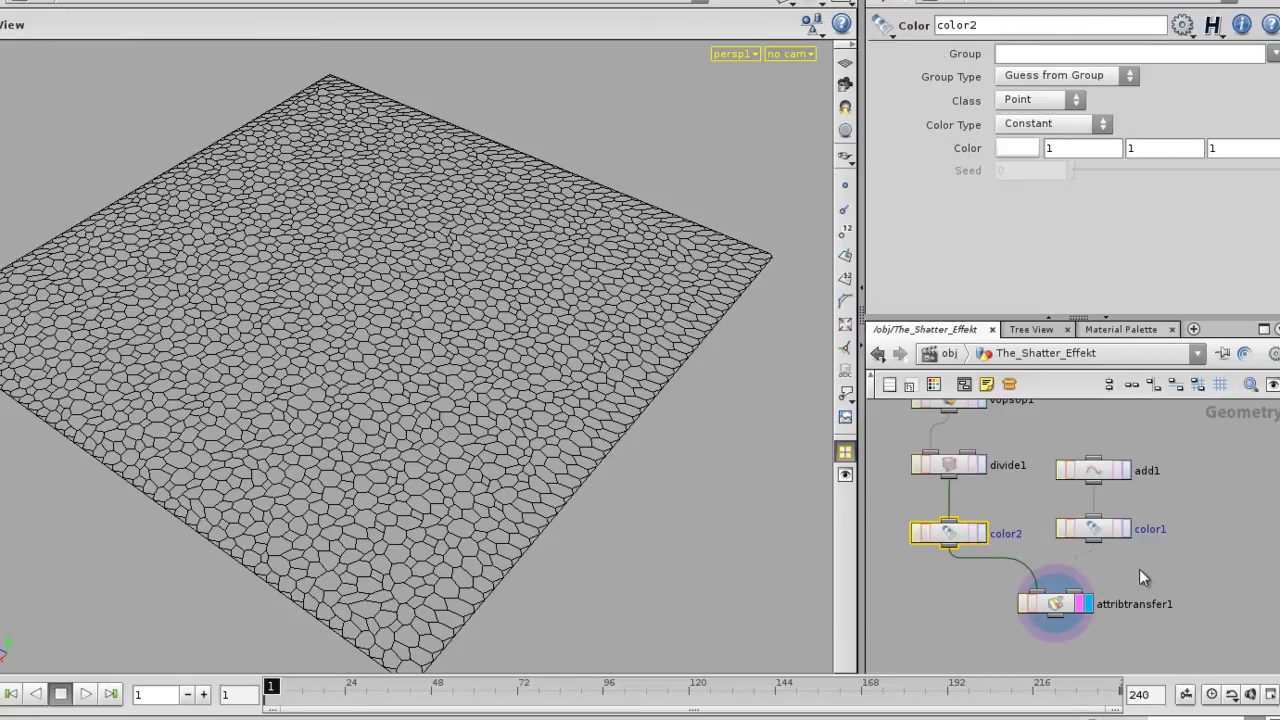
# - Set attribtransfer1's distance threshold to 2.2 and blend width to 2.25, and display the surface shaded
pyautogui.click(1062, 610)
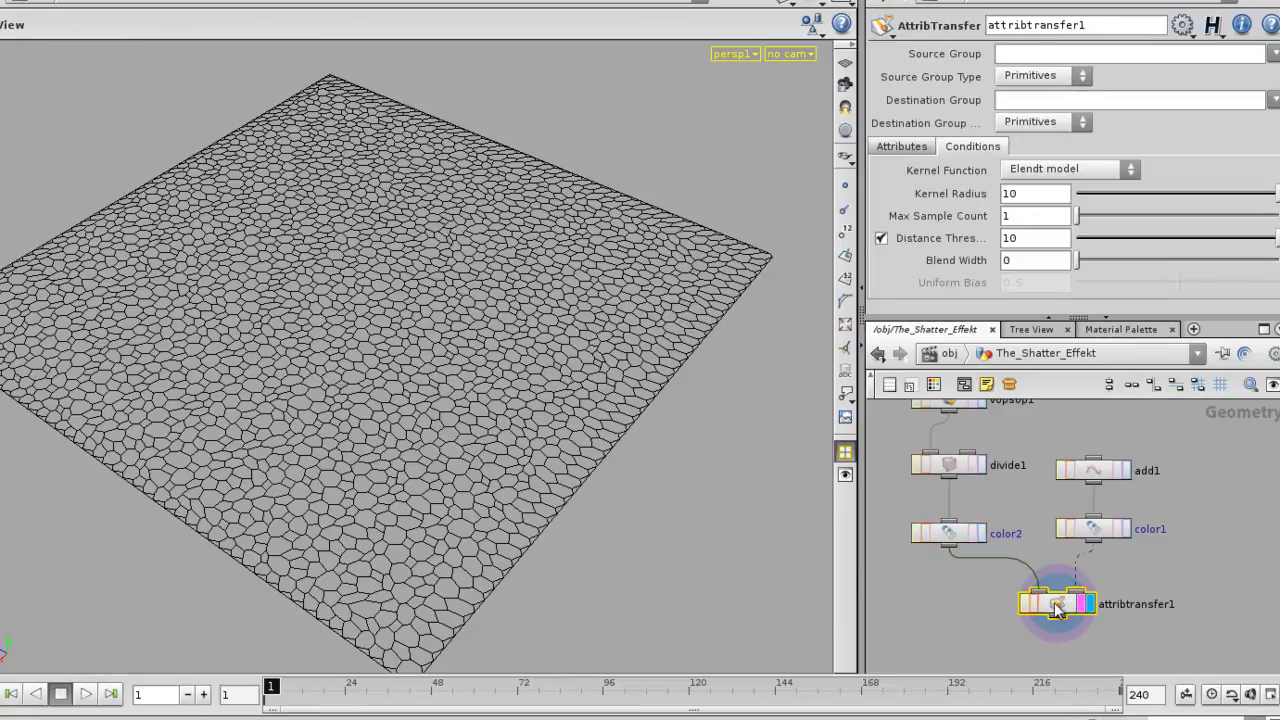
pyautogui.moveTo(1144, 241); pyautogui.dragTo(1122, 261)
pyautogui.moveTo(423, 357); pyautogui.dragTo(414, 363)
pyautogui.press('w')
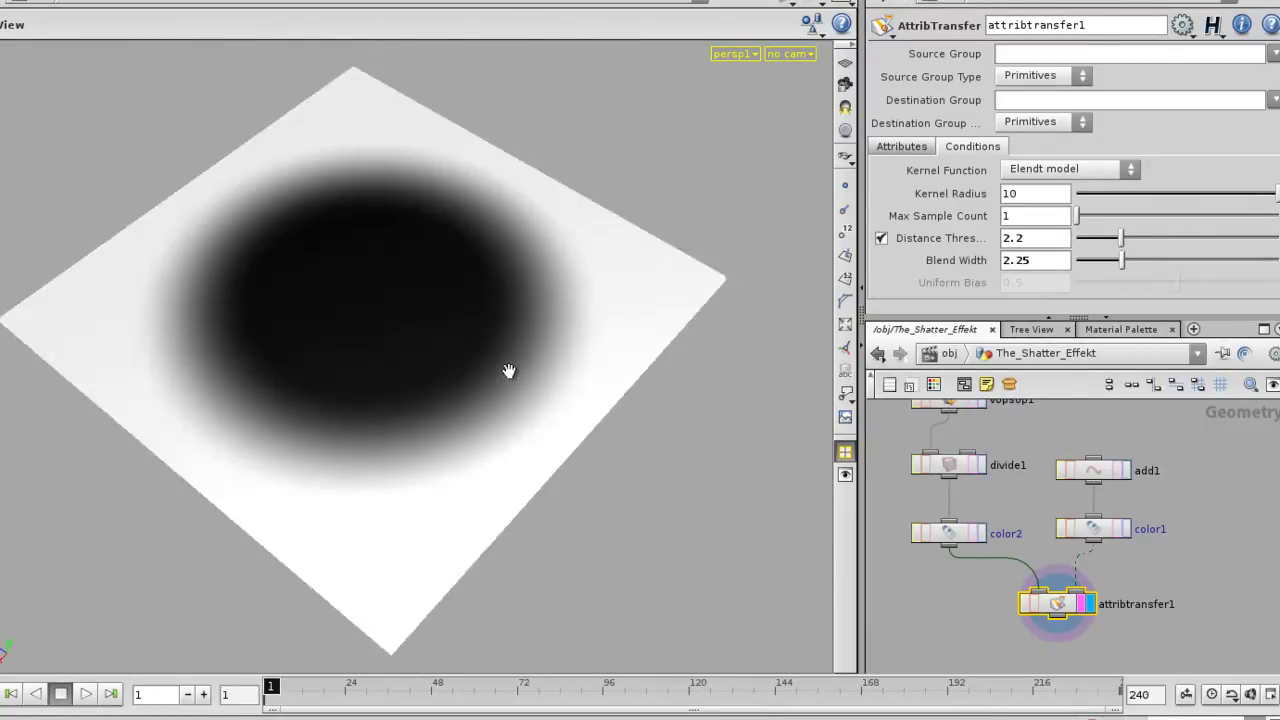
pyautogui.moveTo(514, 374); pyautogui.dragTo(472, 408)
pyautogui.moveTo(472, 408); pyautogui.dragTo(574, 441, button='middle')
pyautogui.moveTo(574, 441)
pyautogui.mouseDown()
pyautogui.moveTo(489, 417)
pyautogui.moveTo(540, 401)
pyautogui.mouseUp()
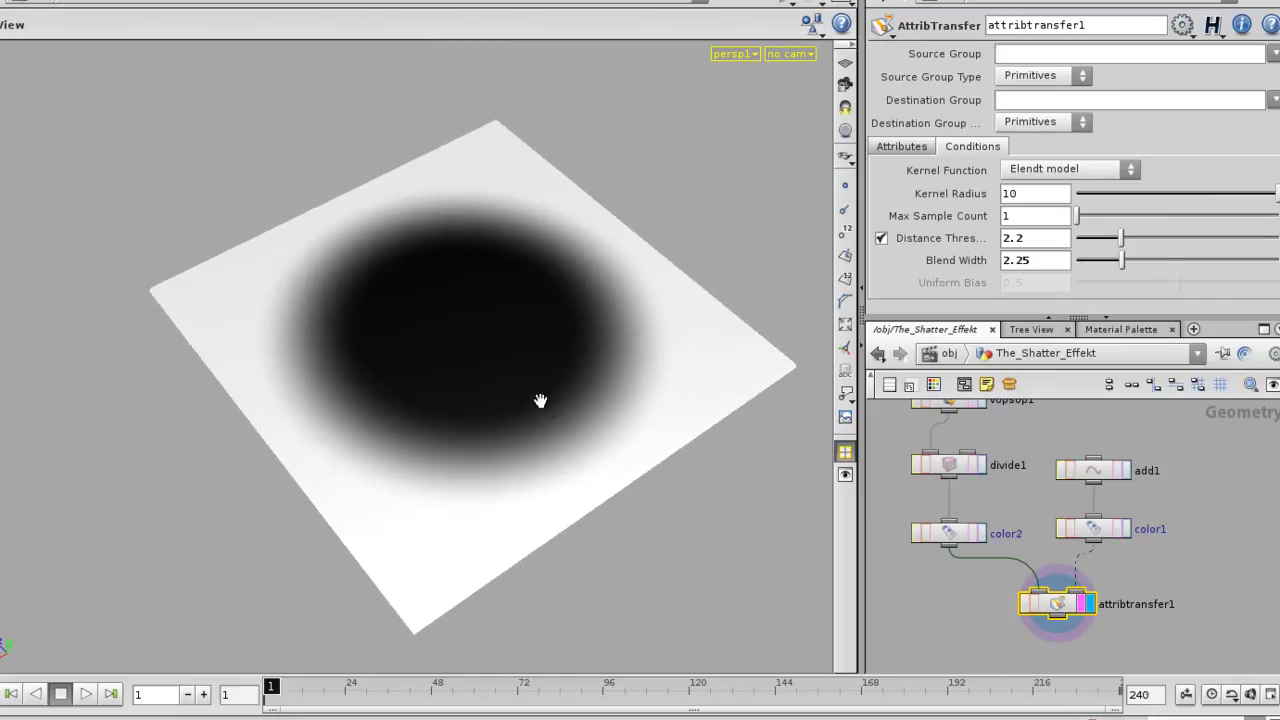
# - Turn off specular highlights in the viewport's display options
pyautogui.press('d')
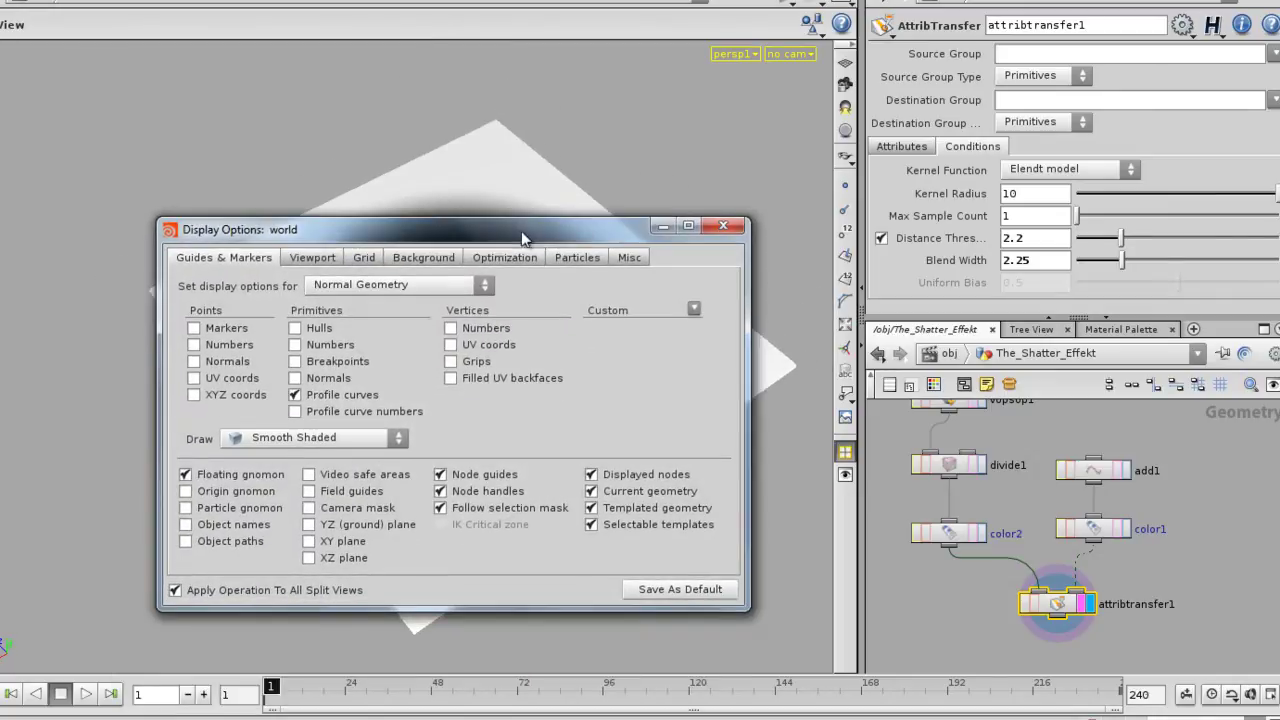
pyautogui.click(620, 260)
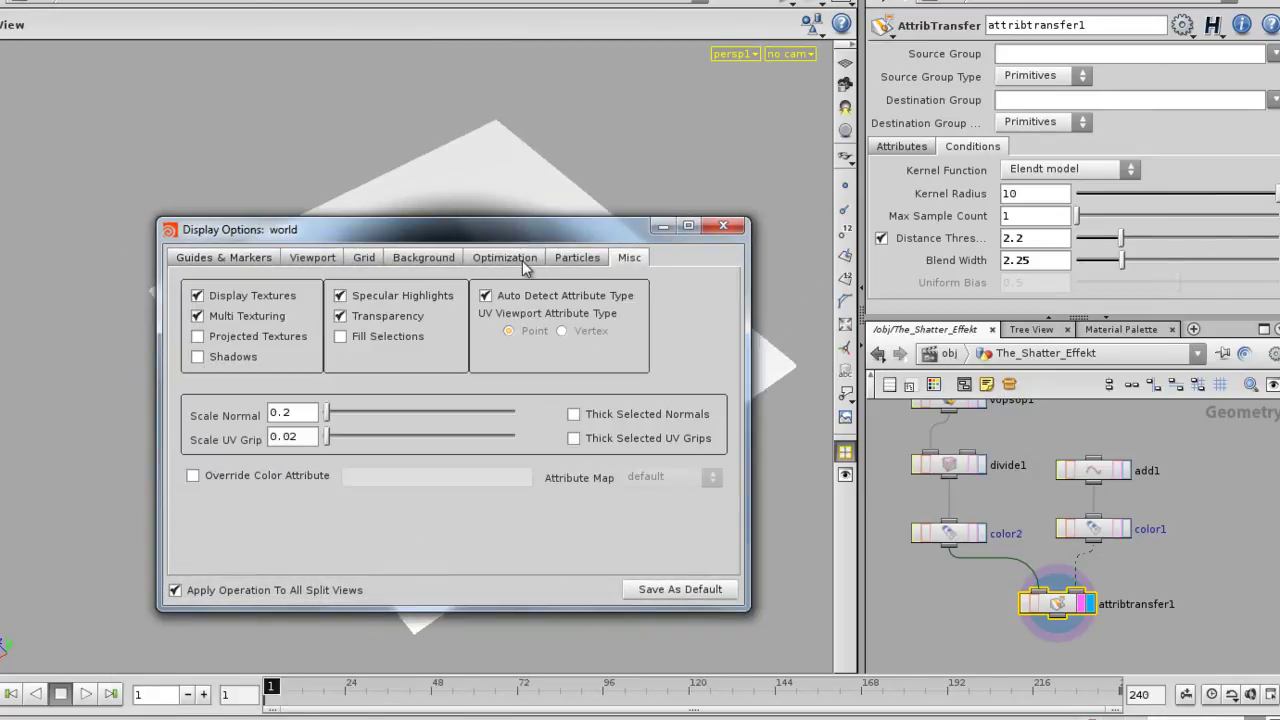
pyautogui.click(341, 295)
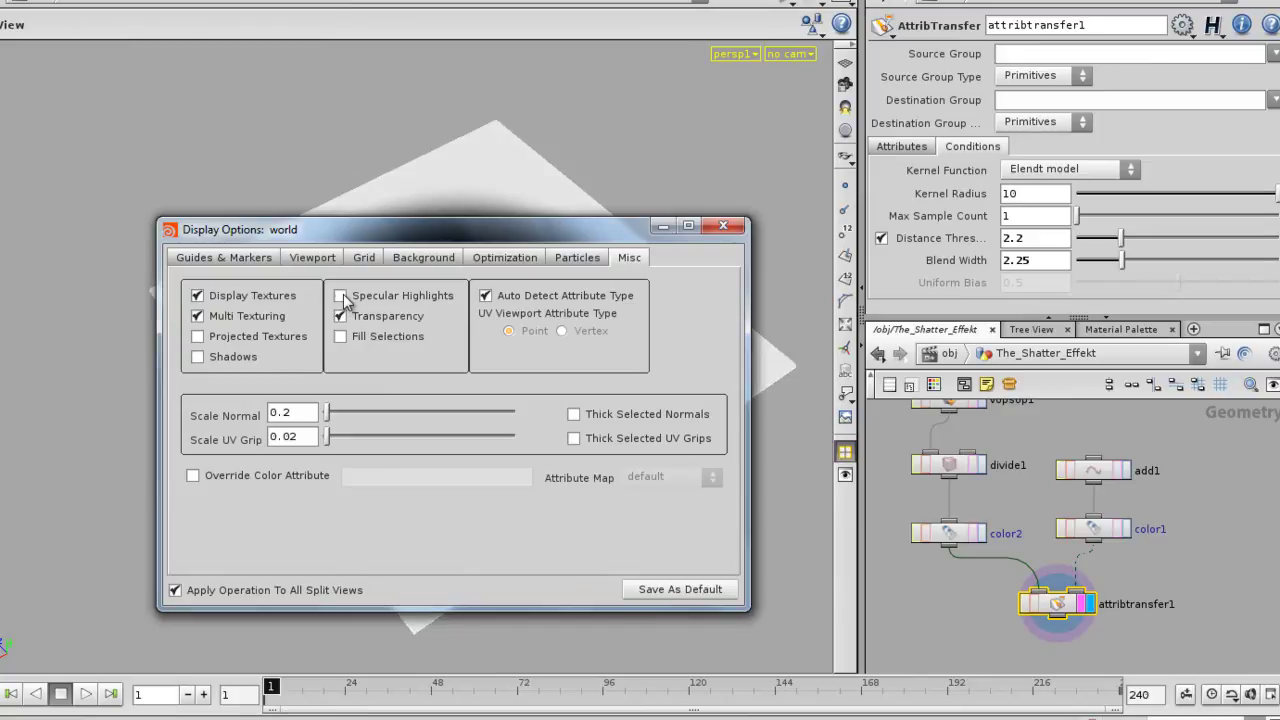
pyautogui.click(722, 226)
pyautogui.moveTo(600, 329); pyautogui.dragTo(537, 434)
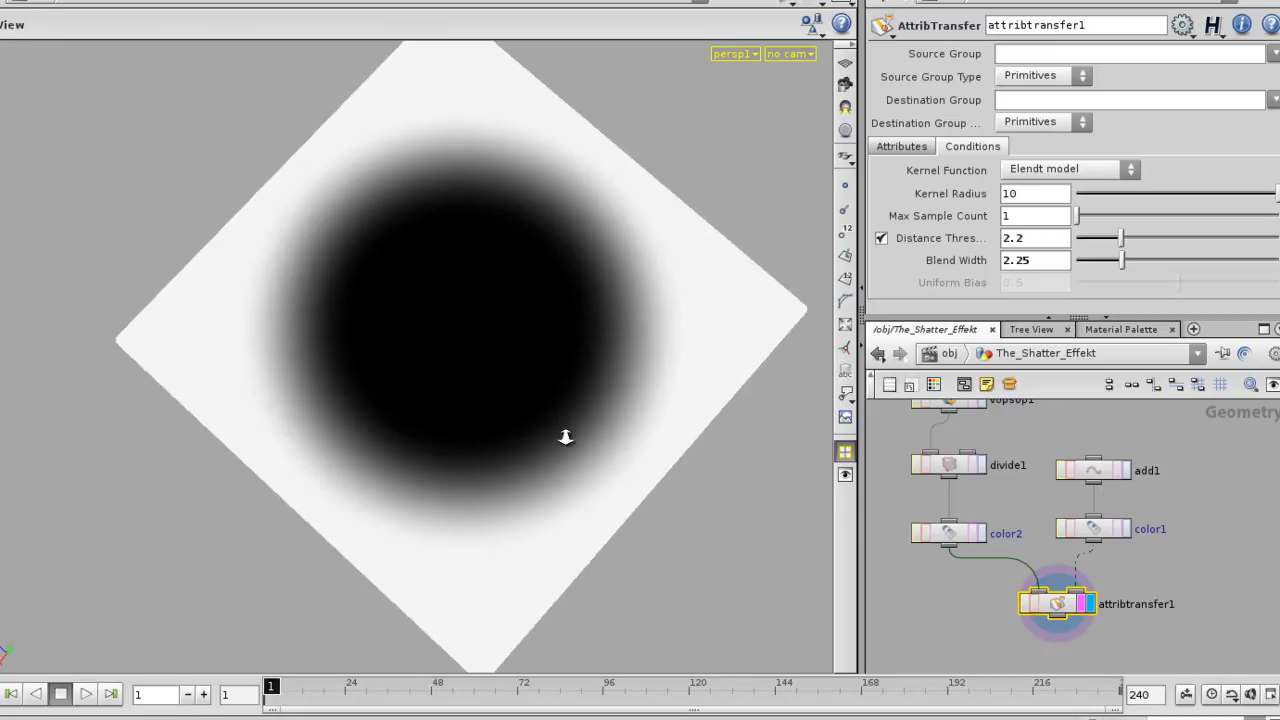
# - Set attribtransfer1's blend width to 1.24 and its distance threshold to 1.97
pyautogui.moveTo(1120, 260); pyautogui.dragTo(1099, 260)
pyautogui.moveTo(1120, 238)
pyautogui.mouseDown()
pyautogui.moveTo(1095, 245)
pyautogui.moveTo(1141, 234)
pyautogui.moveTo(1117, 237)
pyautogui.mouseUp()
pyautogui.keyDown('alt'); pyautogui.moveTo(413, 347); pyautogui.dragTo(457, 257); pyautogui.keyUp('alt')
# - Move the add1, color1, color2 and attribtransfer1 nodes together aside from the main chain, leaving free space below divide1
pyautogui.scroll(-3, 1016, 537)
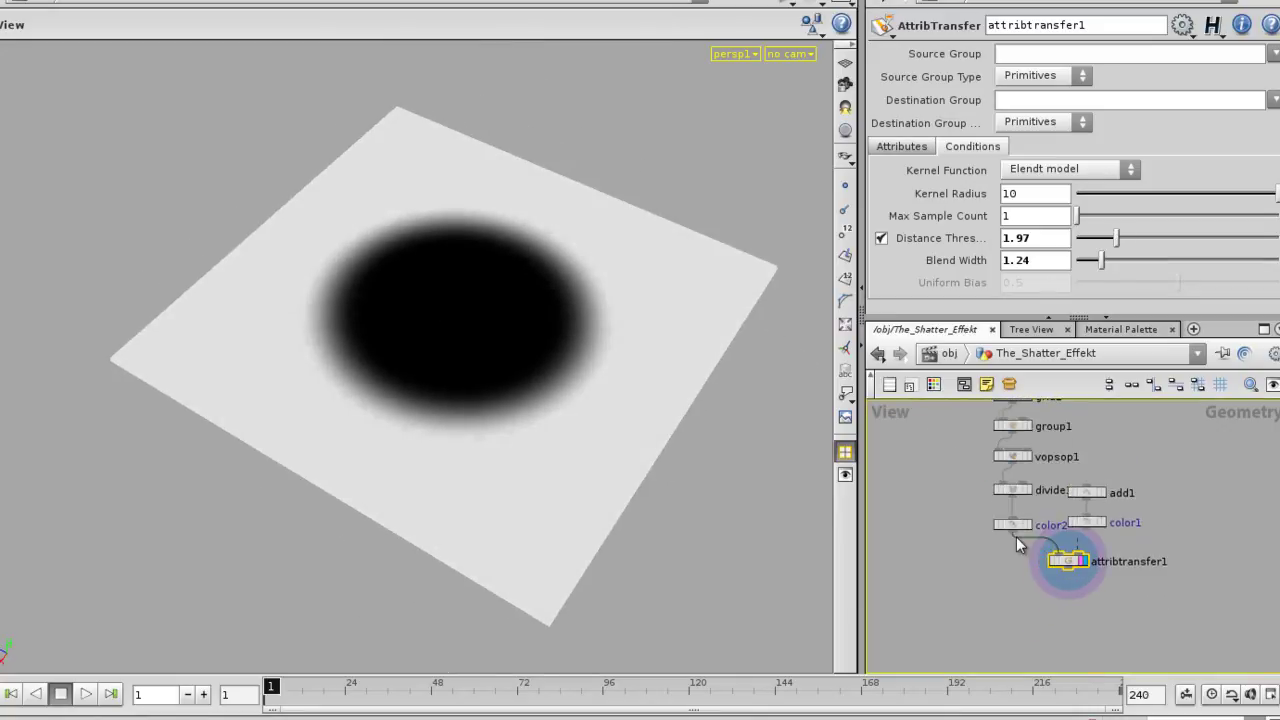
pyautogui.moveTo(1016, 537); pyautogui.dragTo(1014, 507, button='middle')
pyautogui.moveTo(1019, 494); pyautogui.dragTo(1019, 493)
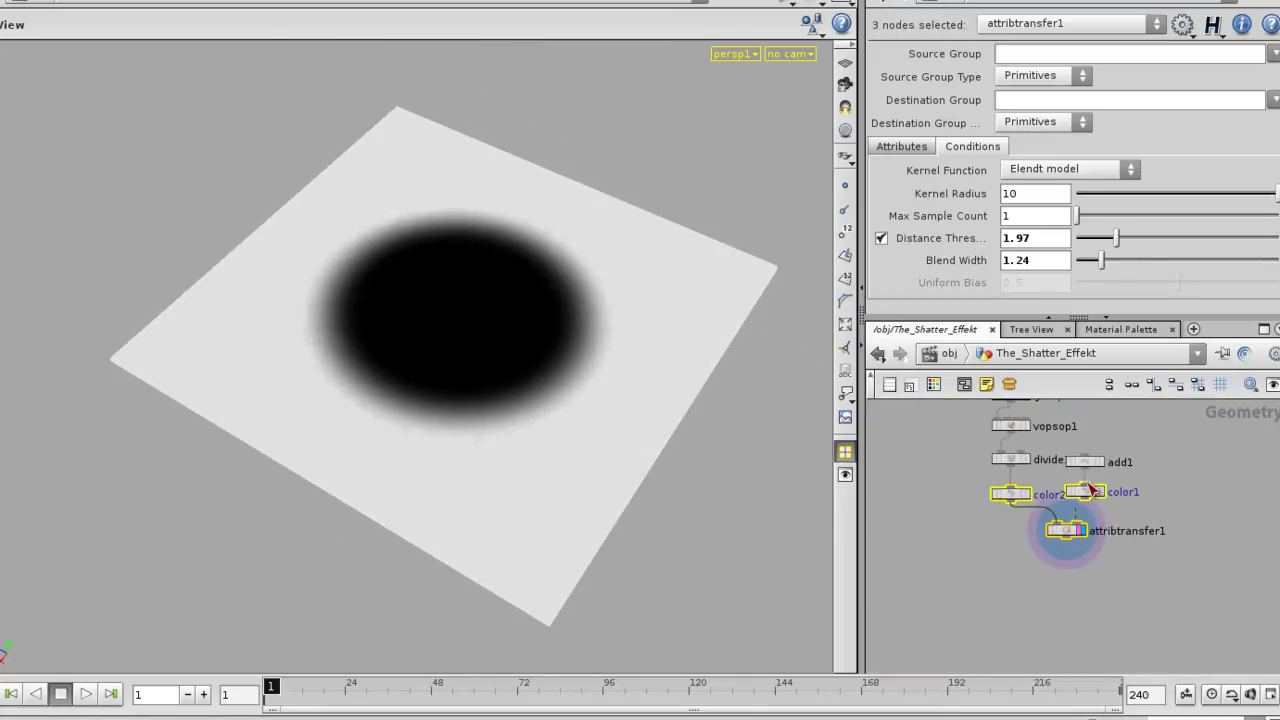
pyautogui.scroll(-1, 1083, 463)
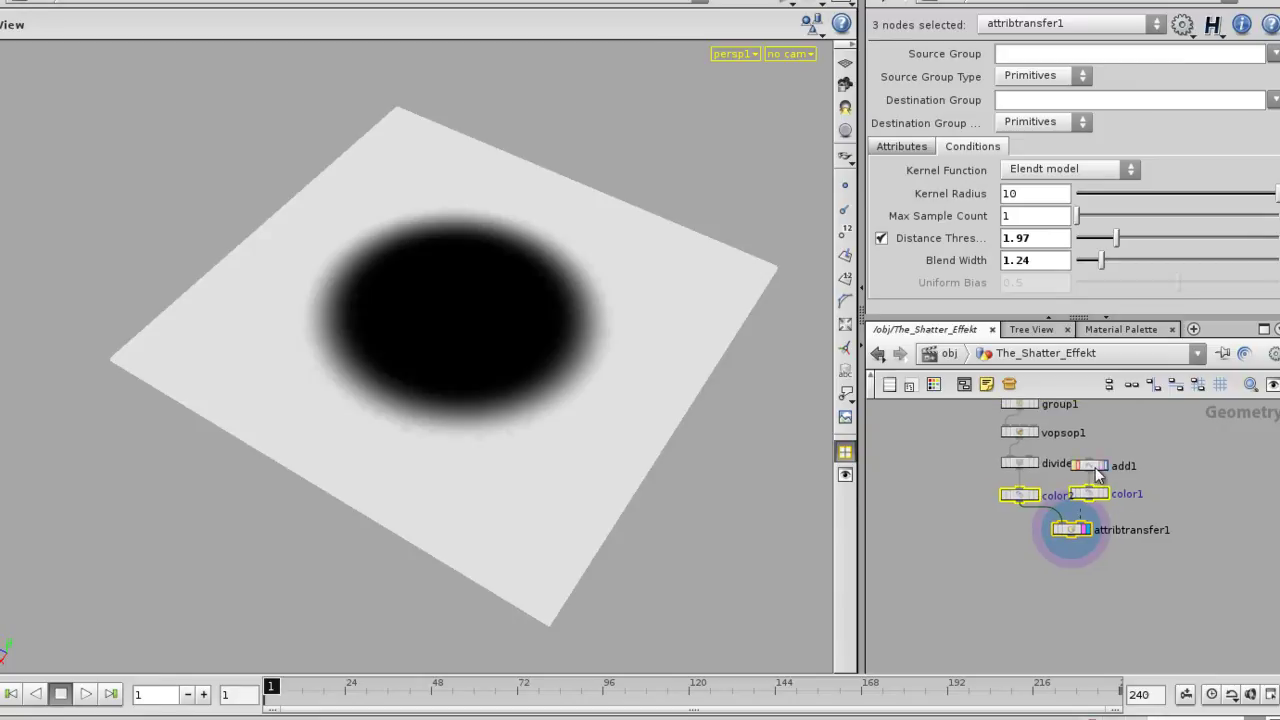
pyautogui.keyDown('shift'); pyautogui.click(1092, 466); pyautogui.keyUp('shift')
pyautogui.moveTo(1111, 543); pyautogui.dragTo(911, 560)
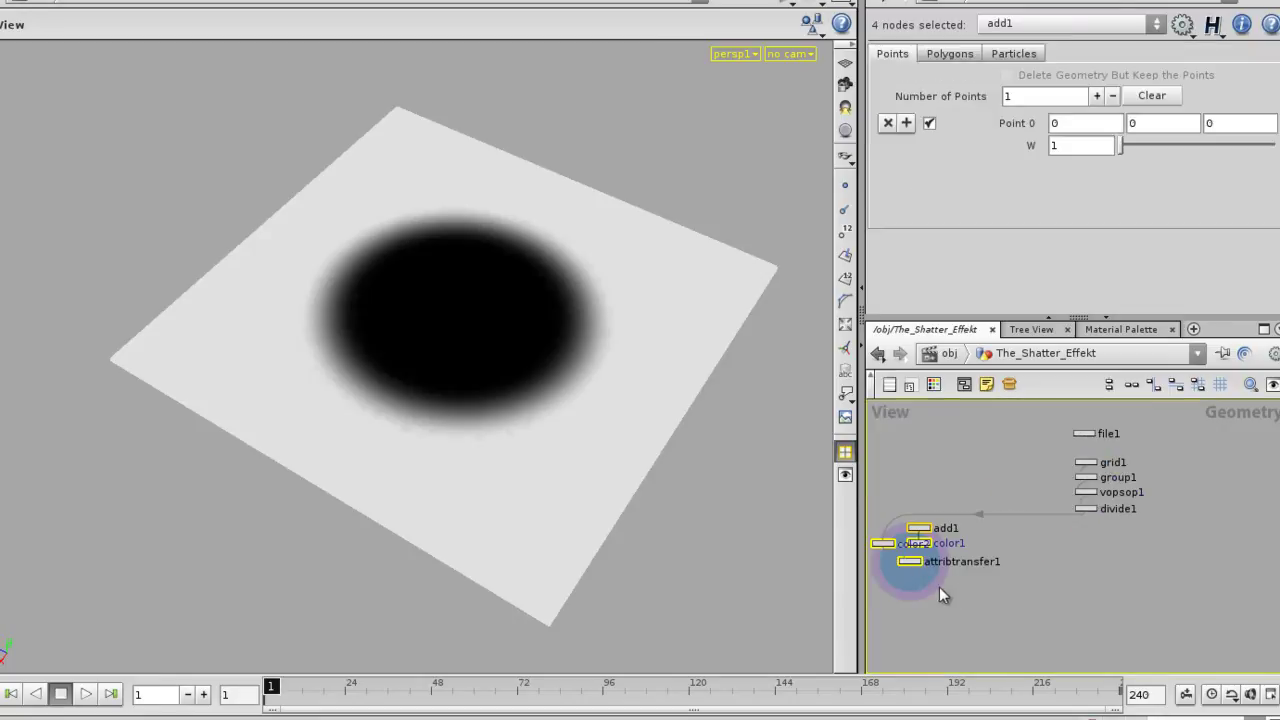
pyautogui.scroll(3, 943, 586)
pyautogui.moveTo(1016, 592); pyautogui.dragTo(1086, 596, button='middle')
# - Apply a node colour from the network palette to add1, color1, color2 and attribtransfer1, then deselect them
pyautogui.moveTo(1056, 621); pyautogui.dragTo(880, 456)
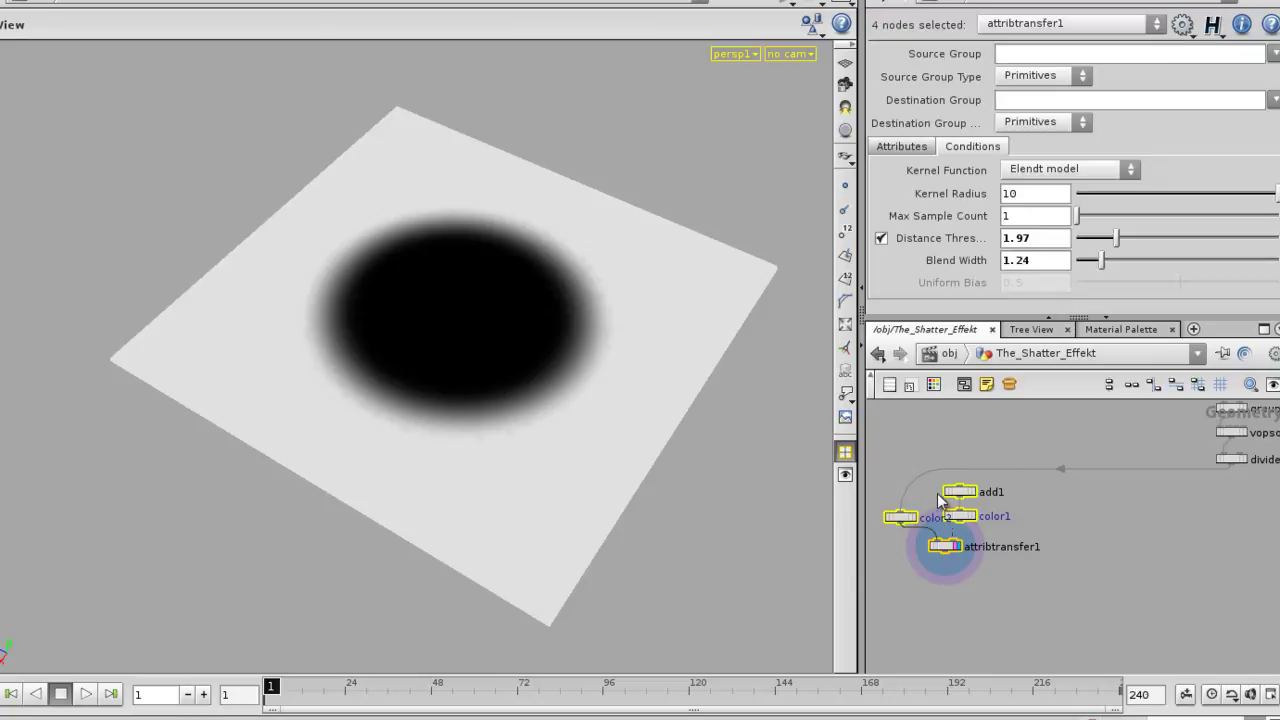
pyautogui.press('c')
pyautogui.click(874, 667)
pyautogui.press('c')
pyautogui.click(1060, 592)
# - Add a VOP SOP node below divide1, feed divide1 into its first input and display it
pyautogui.moveTo(1134, 569); pyautogui.dragTo(1094, 569, button='middle')
pyautogui.moveTo(1183, 547); pyautogui.dragTo(1045, 569, button='middle')
pyautogui.moveTo(1045, 569); pyautogui.dragTo(1039, 524, button='right')
pyautogui.moveTo(1039, 524); pyautogui.dragTo(1067, 509, button='middle')
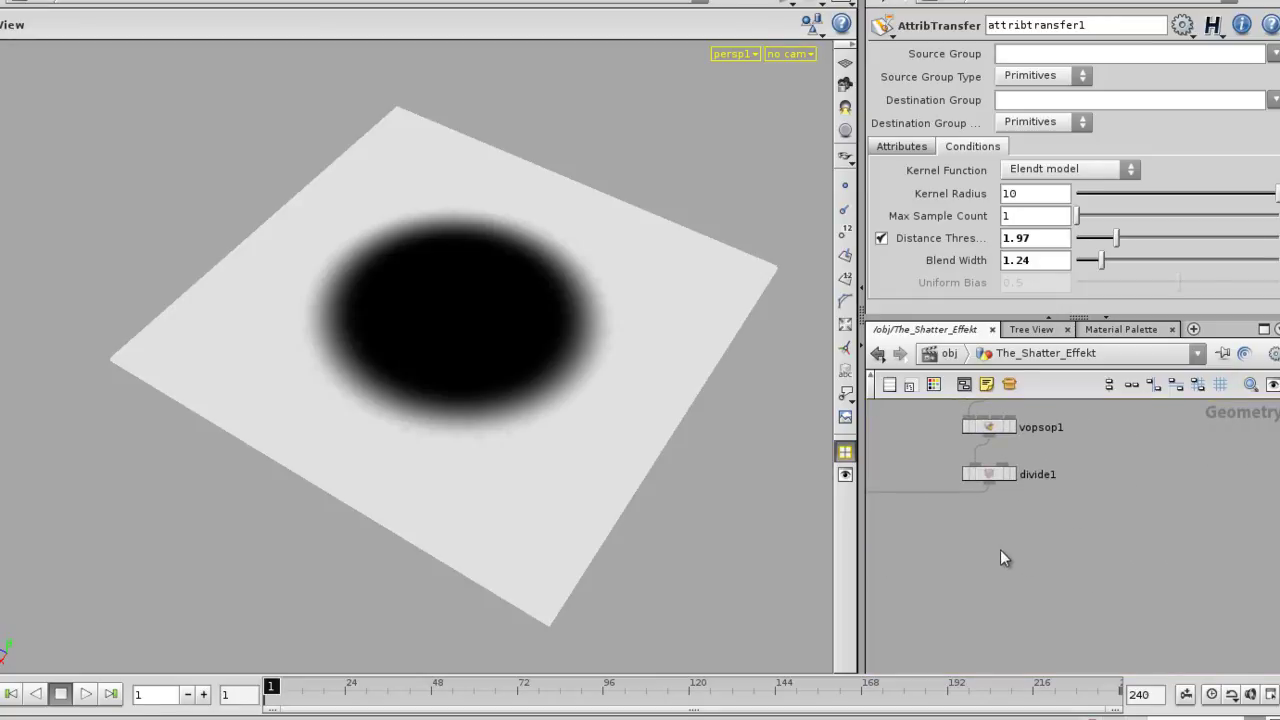
pyautogui.scroll(1, 953, 533)
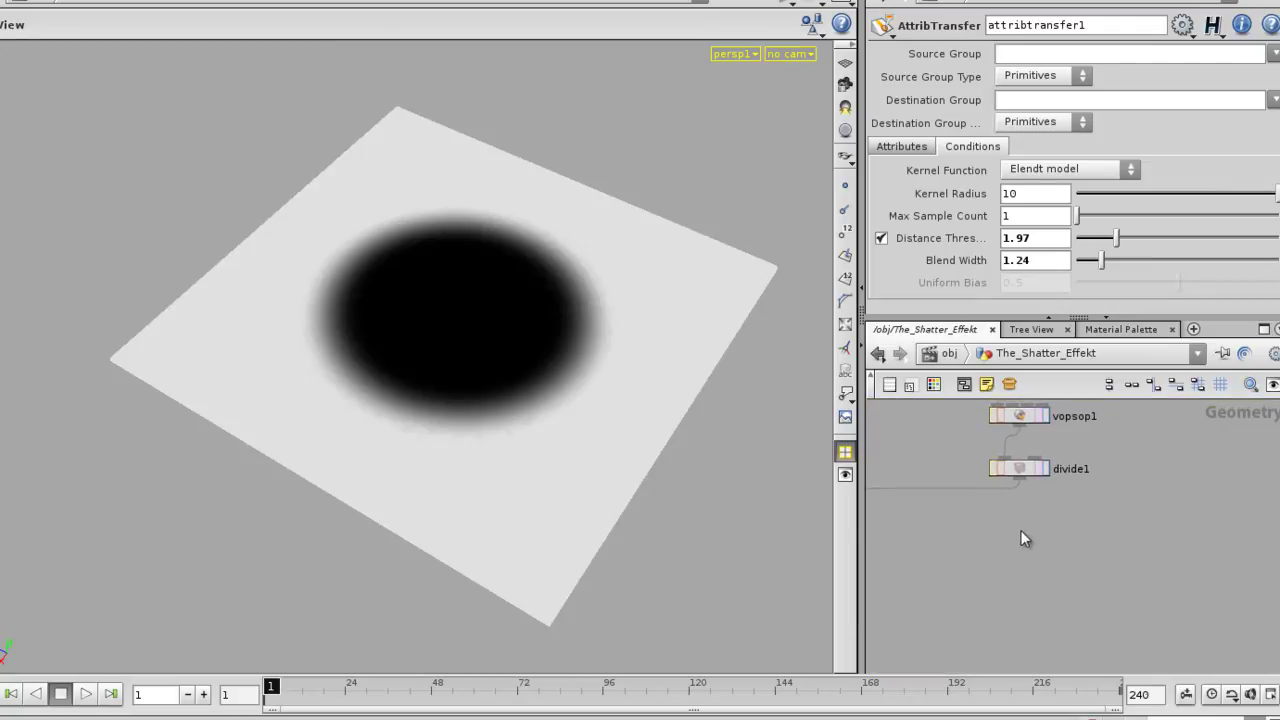
pyautogui.press('Tab')
pyautogui.click(1048, 717)
pyautogui.click(1010, 556)
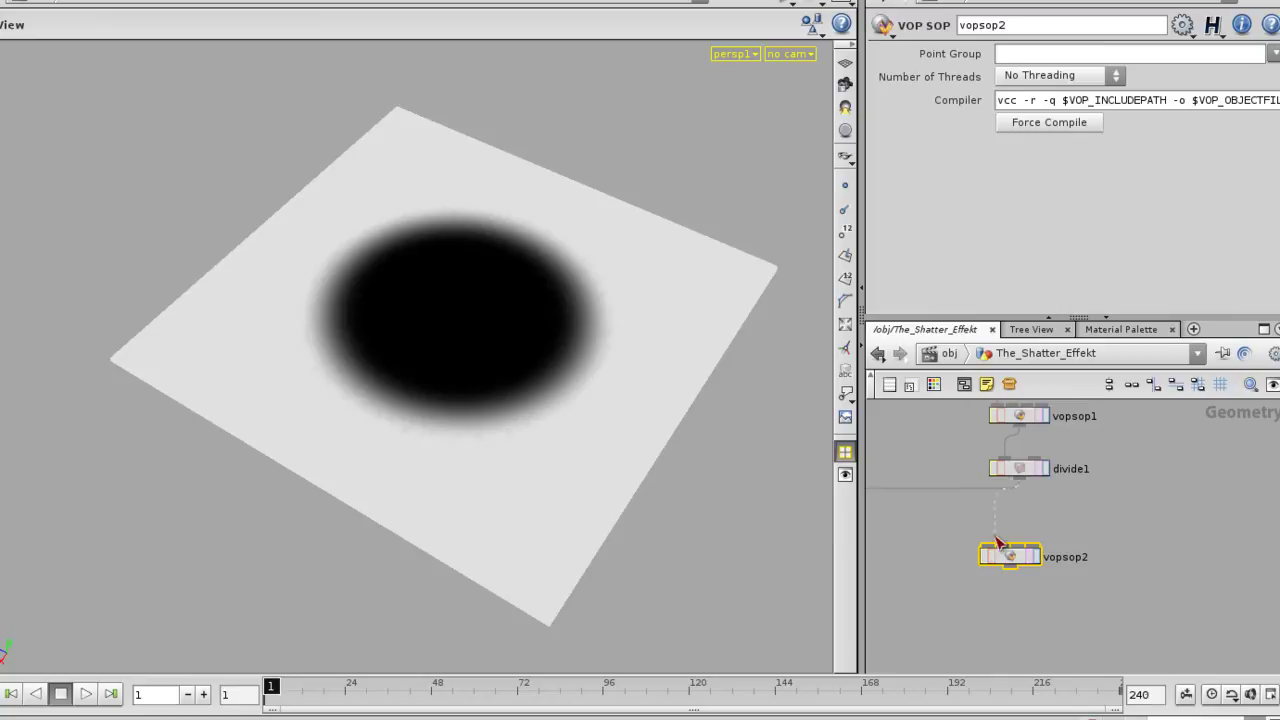
pyautogui.click(1020, 531)
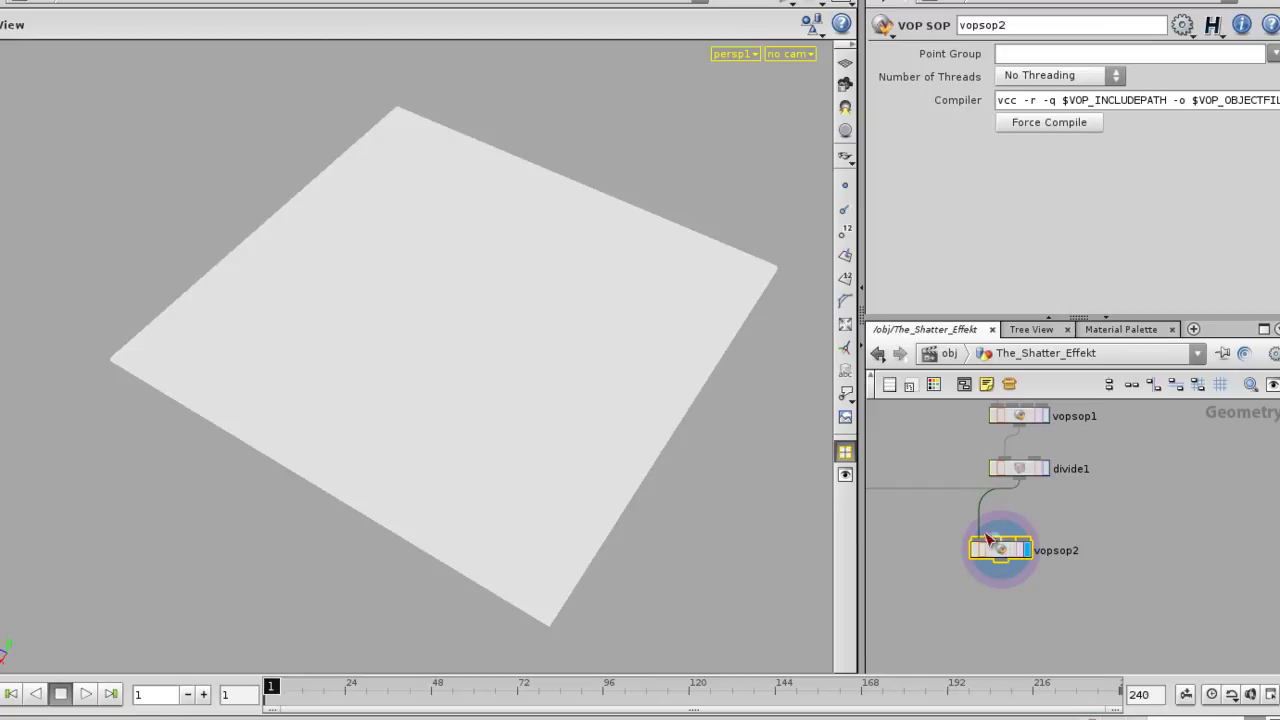
# - Add a null object named CenterPoint at the object level
pyautogui.click(948, 355)
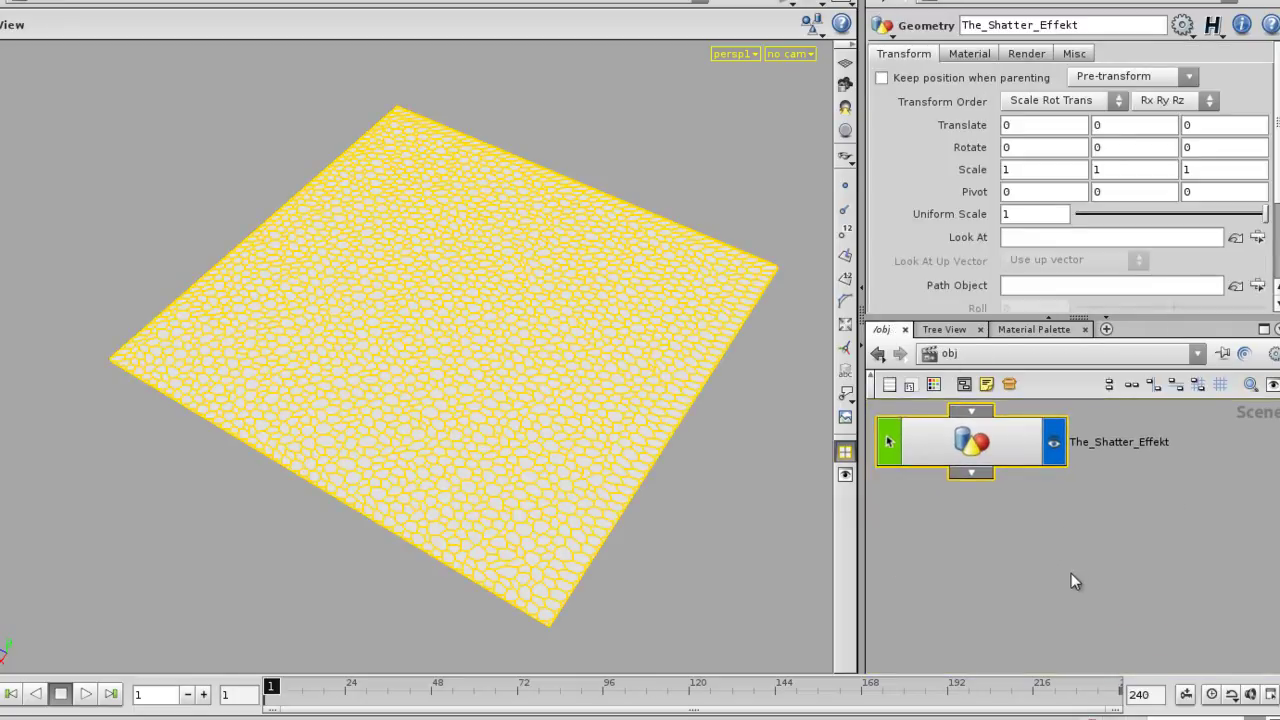
pyautogui.click(1036, 555)
pyautogui.press('Tab')
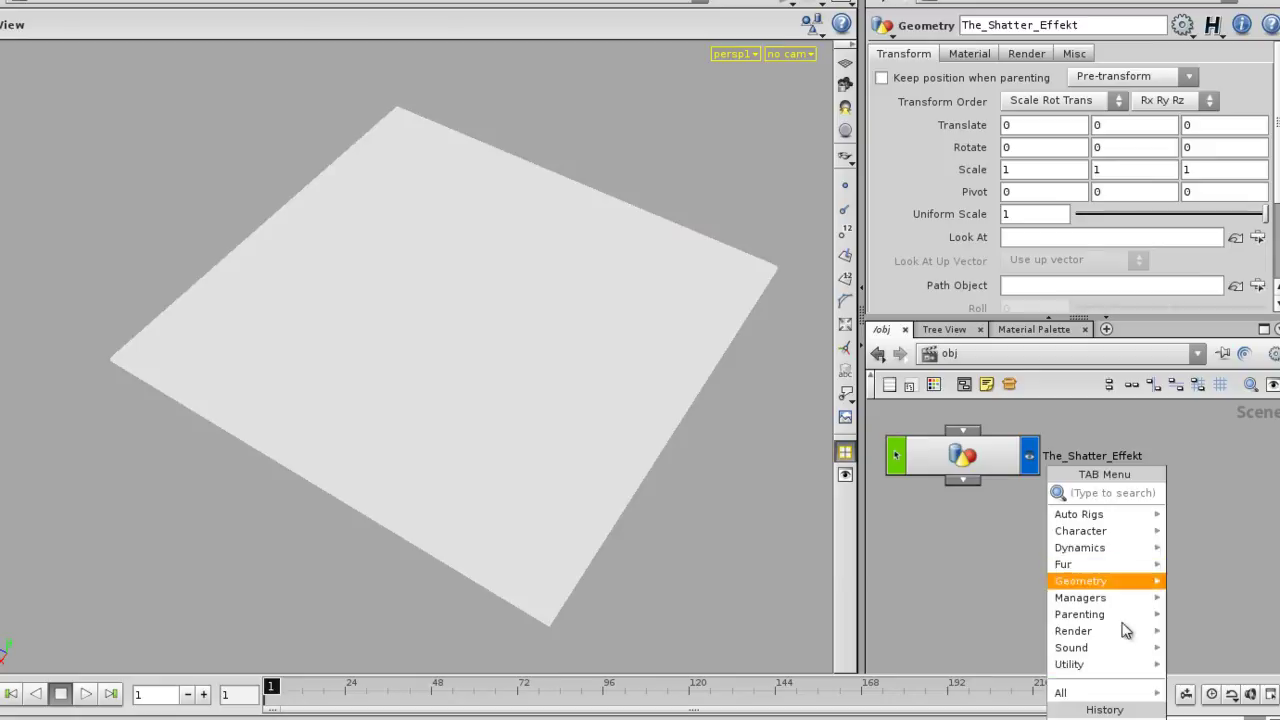
pyautogui.moveTo(1130, 663)
pyautogui.click(1190, 664)
pyautogui.click(1126, 509)
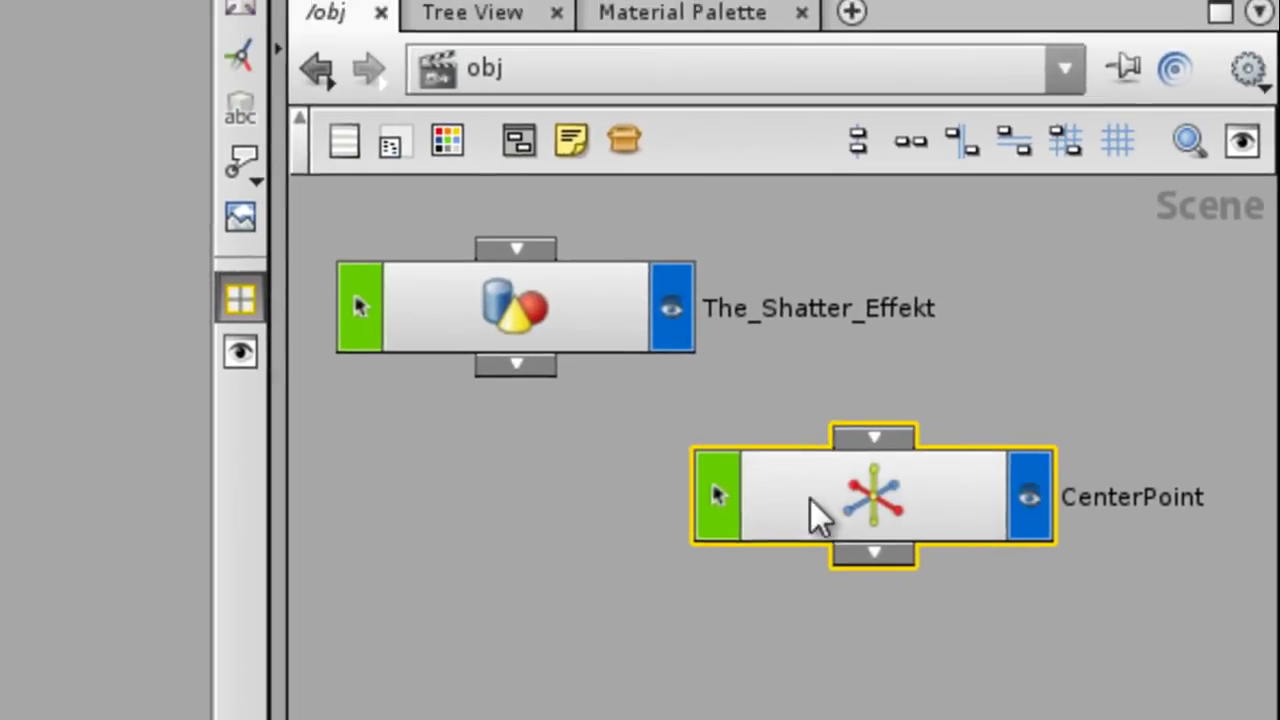
# - Reposition the CenterPoint node below The_Shatter_Effekt and copy its Translate parameter
pyautogui.moveTo(810, 499); pyautogui.dragTo(701, 543)
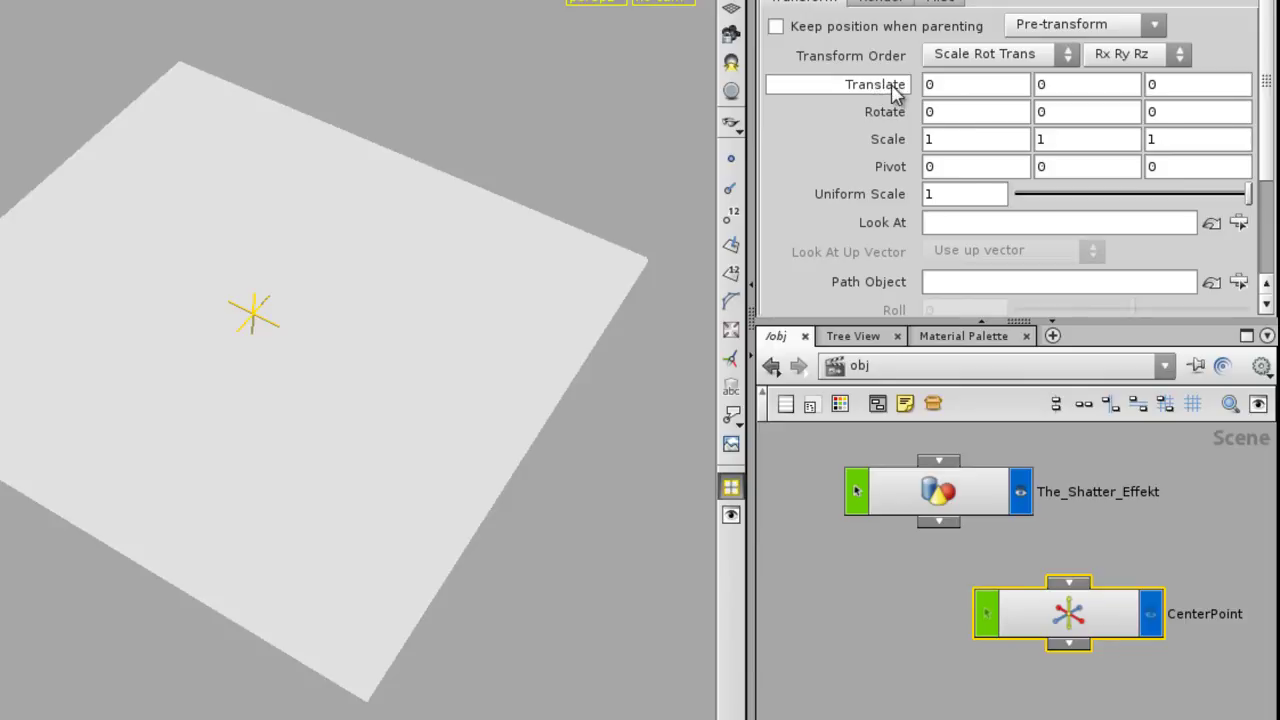
pyautogui.rightClick(893, 87)
pyautogui.click(975, 182)
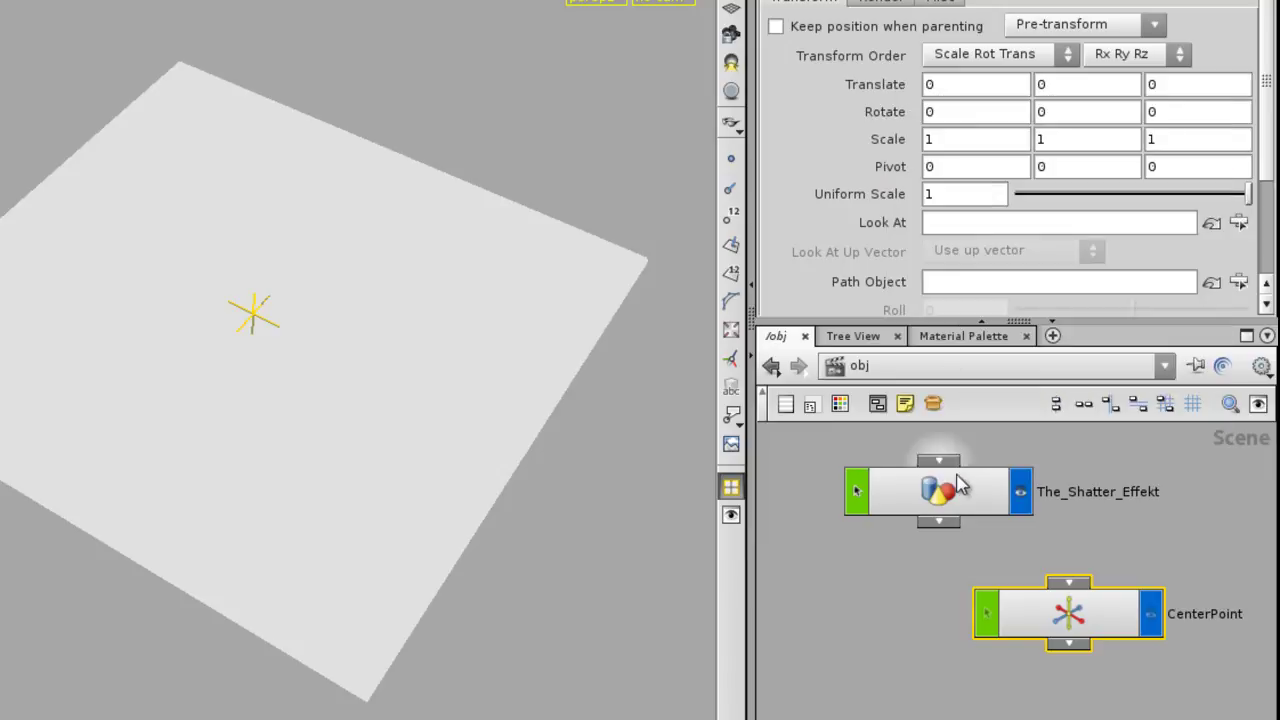
# - Inside The_Shatter_Effekt, insert an AttribCreate node between divide1 and vopsop2
pyautogui.doubleClick(945, 497)
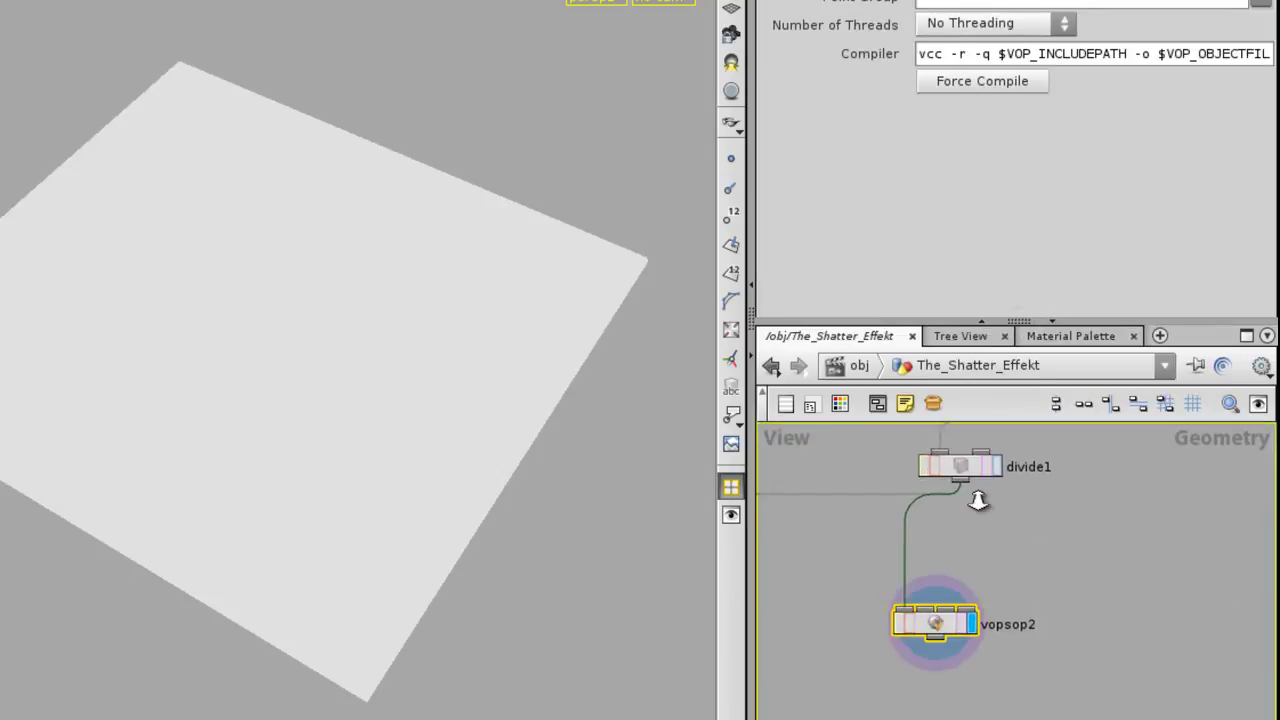
pyautogui.press('Tab')
pyautogui.moveTo(1030, 276)
pyautogui.click(1167, 351)
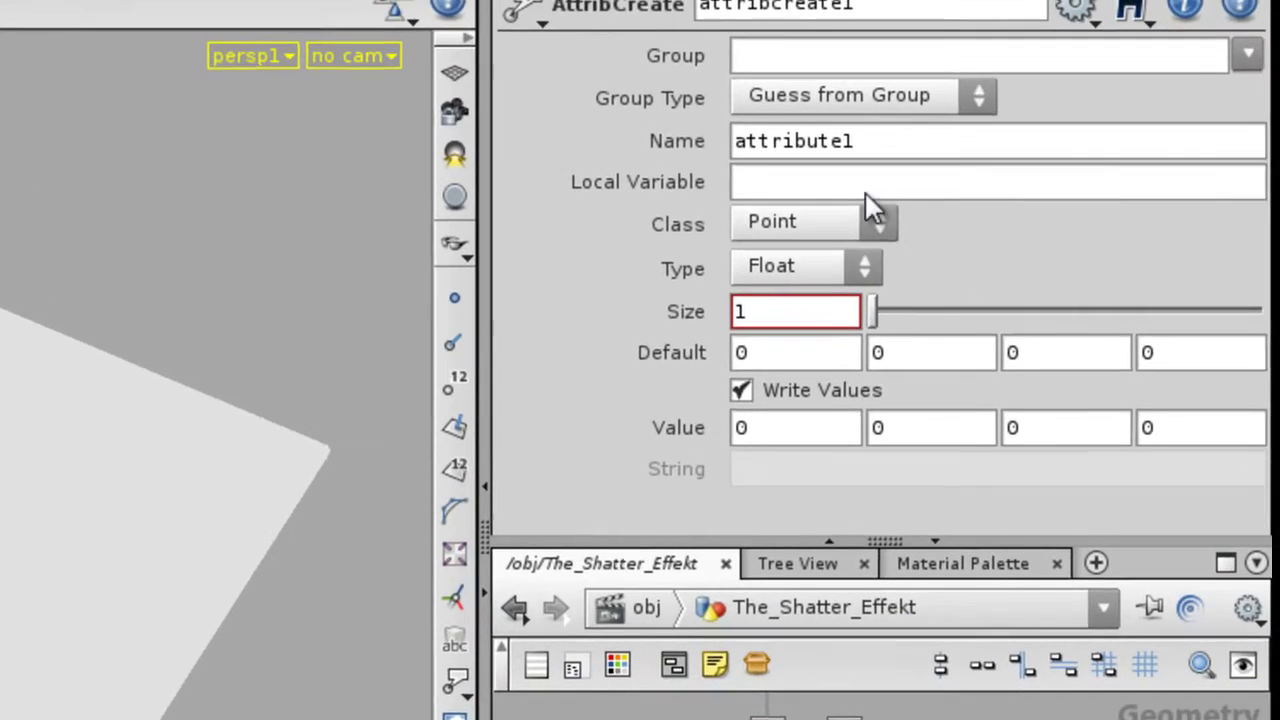
# - Name attribcreate1's attribute pos, set its size to 3 and its type to Vector
pyautogui.moveTo(922, 107); pyautogui.dragTo(764, 127)
pyautogui.write('pos')
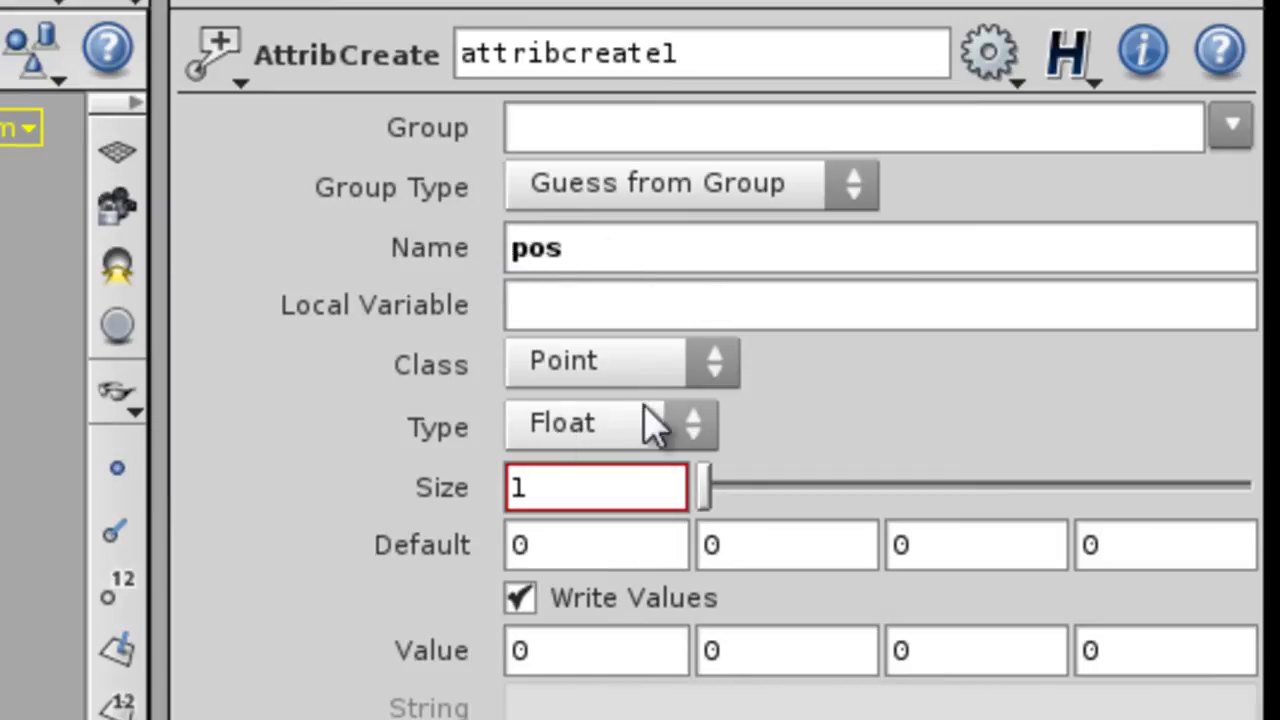
pyautogui.click(605, 424)
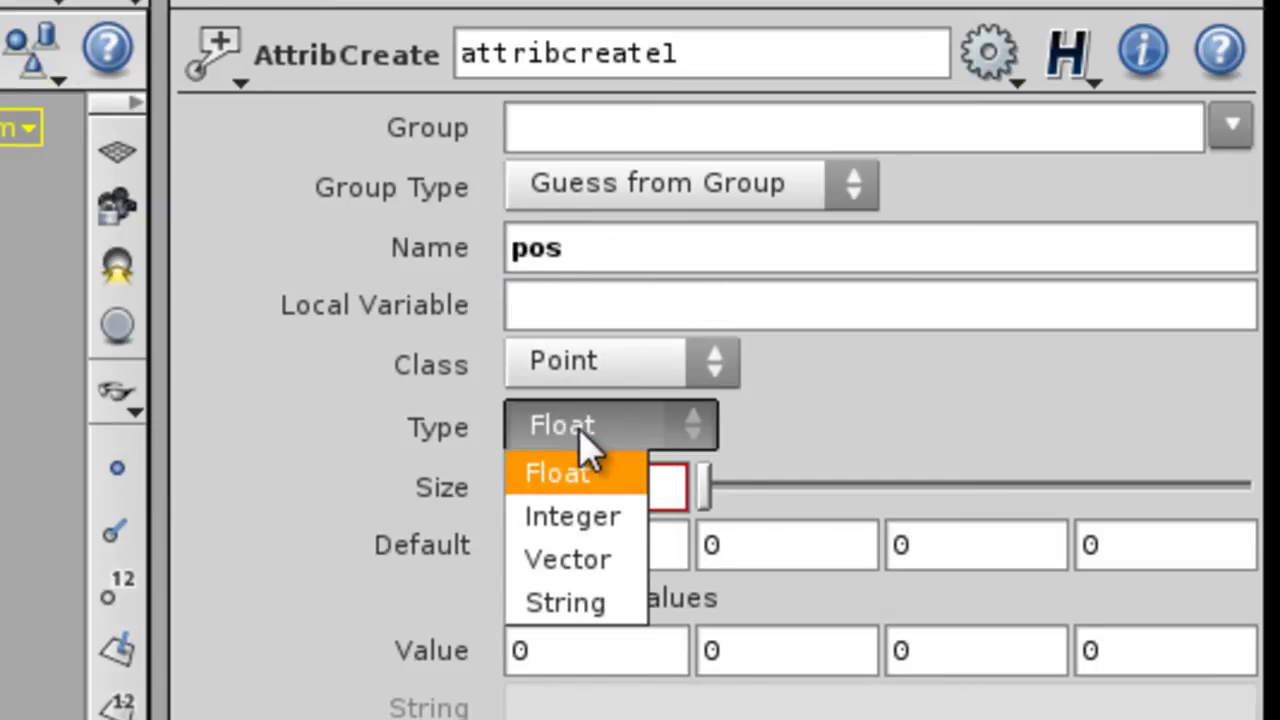
pyautogui.moveTo(994, 489); pyautogui.dragTo(1020, 486)
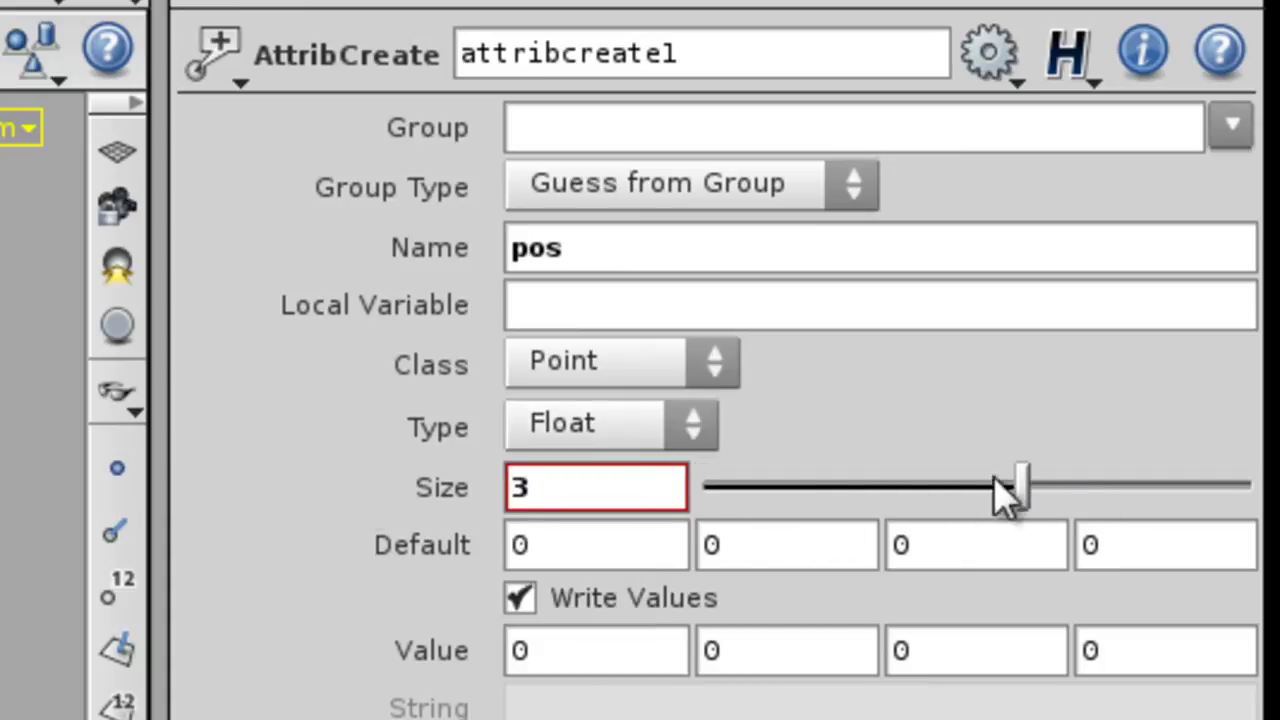
pyautogui.click(695, 430)
pyautogui.click(598, 566)
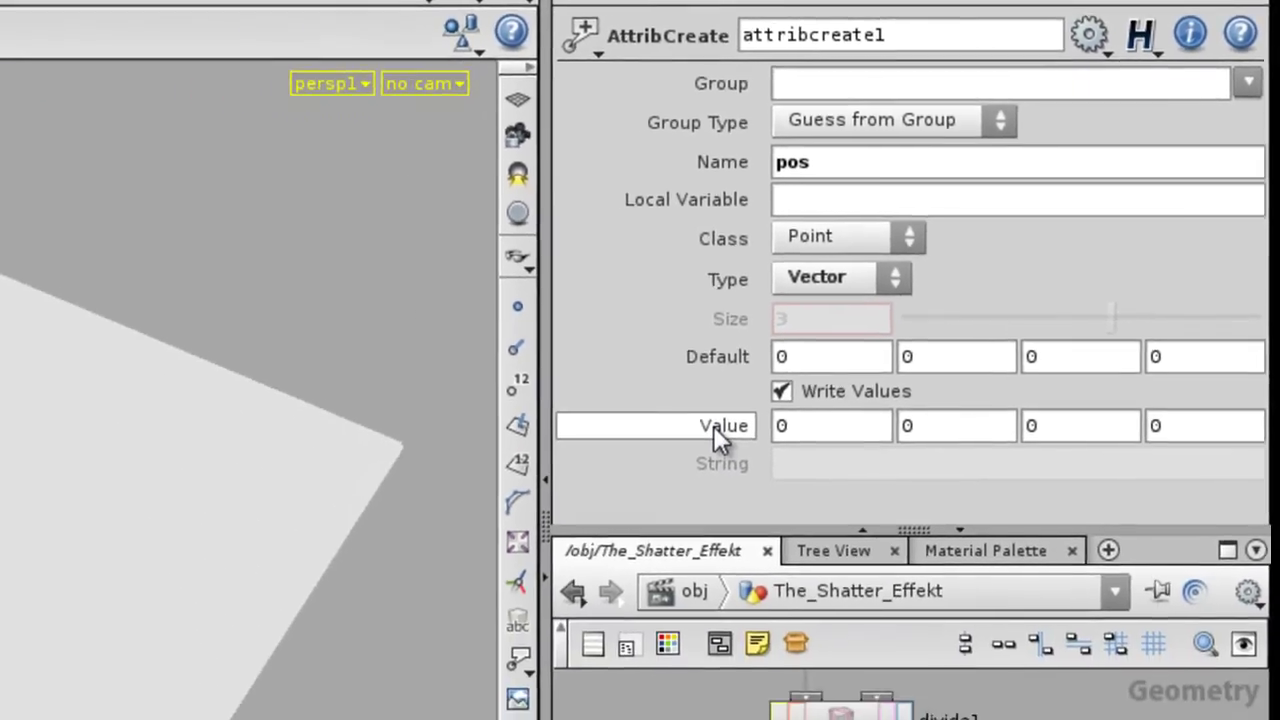
# - Paste the copied CenterPoint translation into attribcreate1's Value as relative references and open the first expression
pyautogui.rightClick(713, 425)
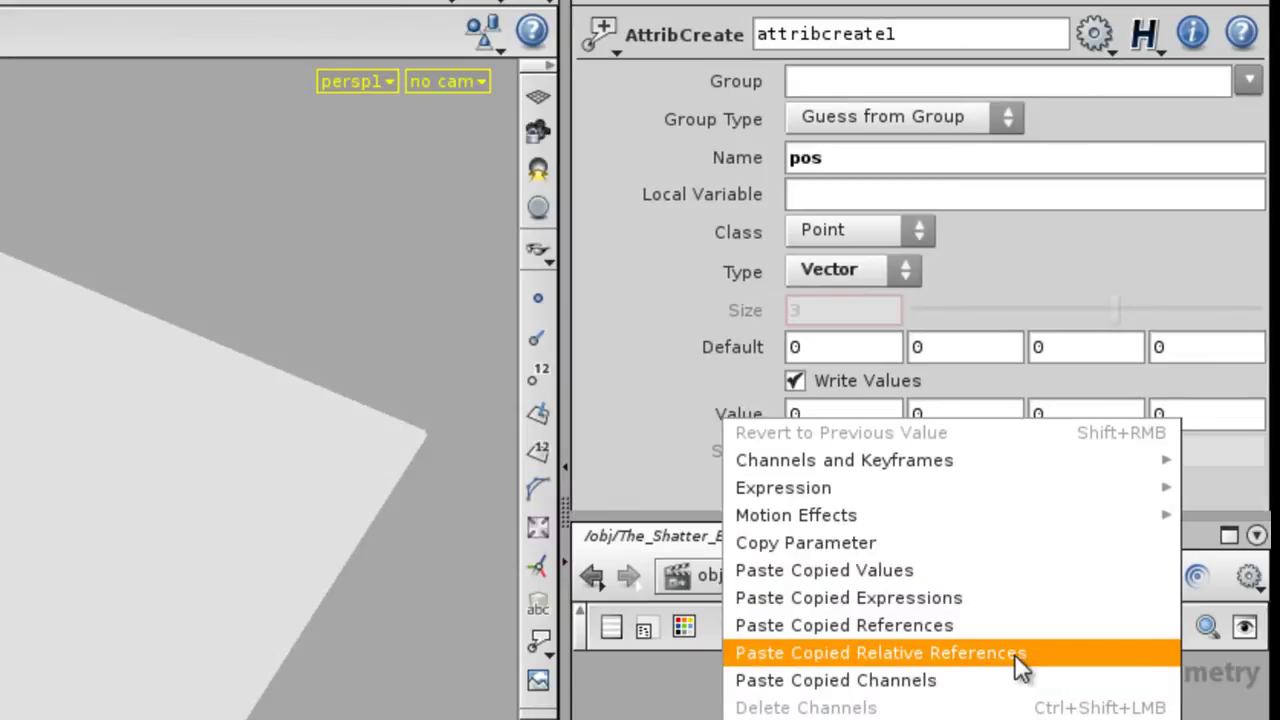
pyautogui.click(1020, 660)
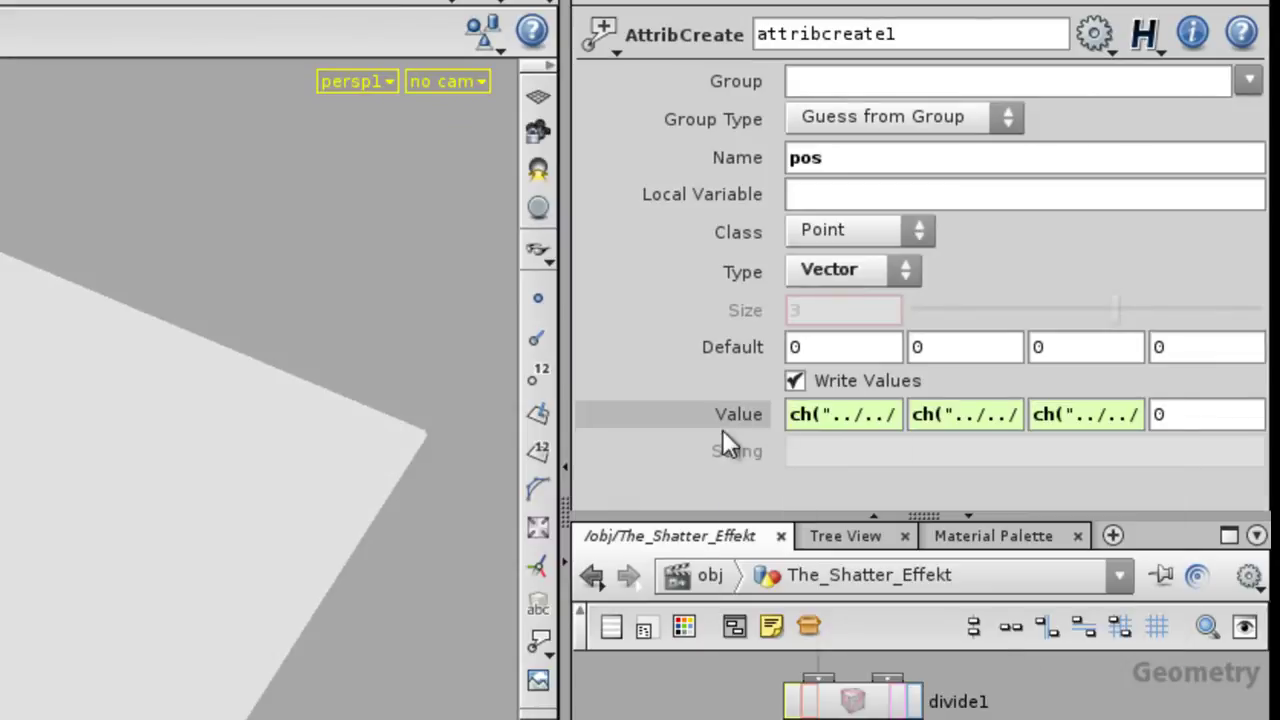
pyautogui.click(825, 414)
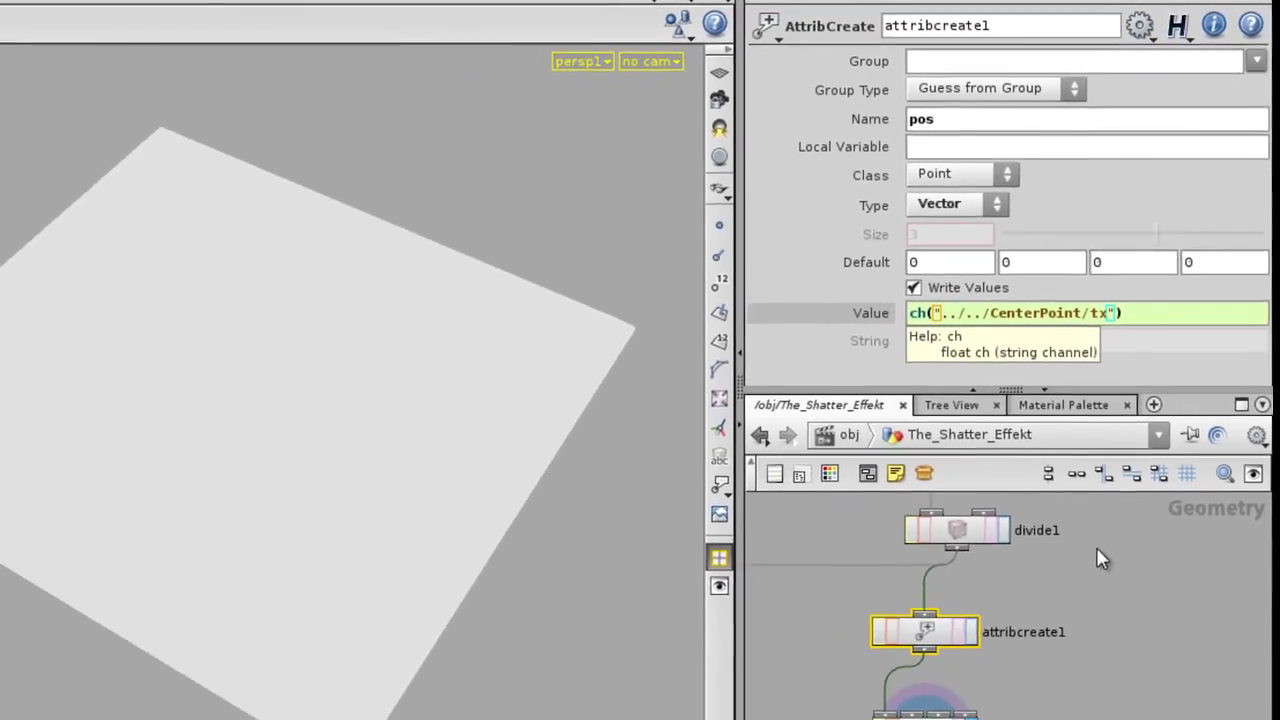
# - Compare the CenterPoint null's Translate values with the referenced Value of attribcreate1
pyautogui.press('u')
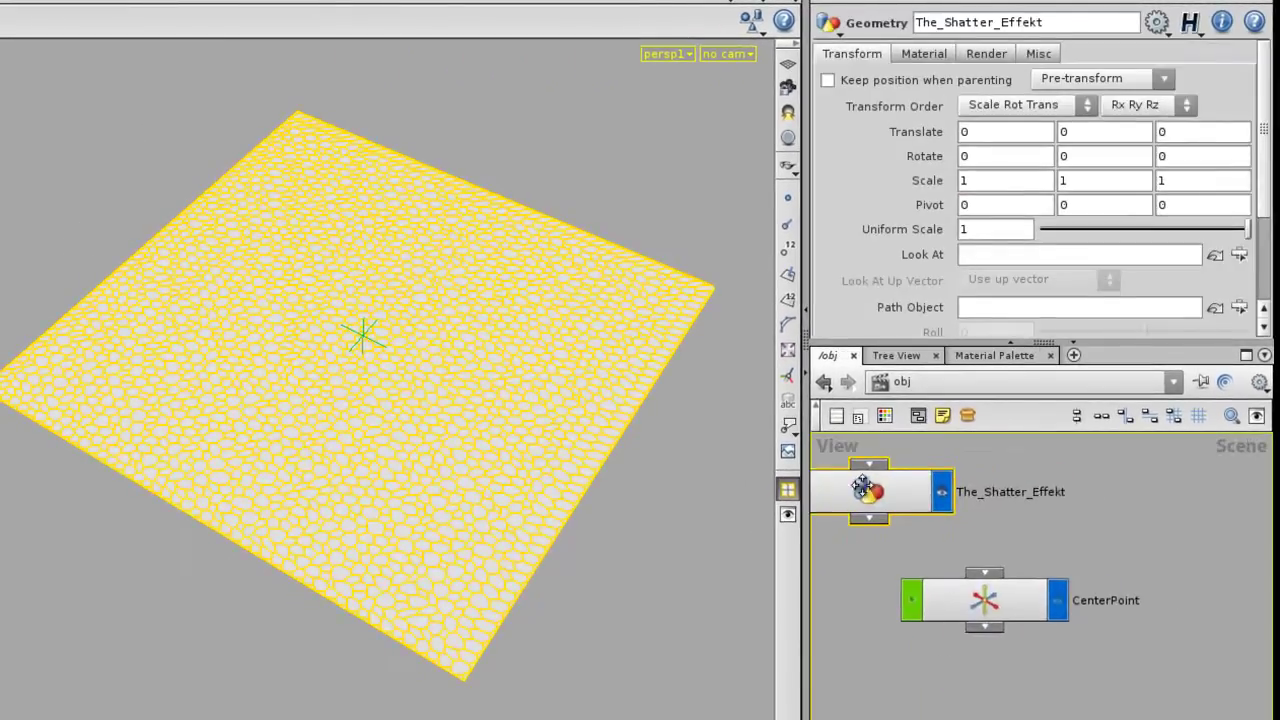
pyautogui.scroll(2, 1095, 562)
pyautogui.click(1014, 608)
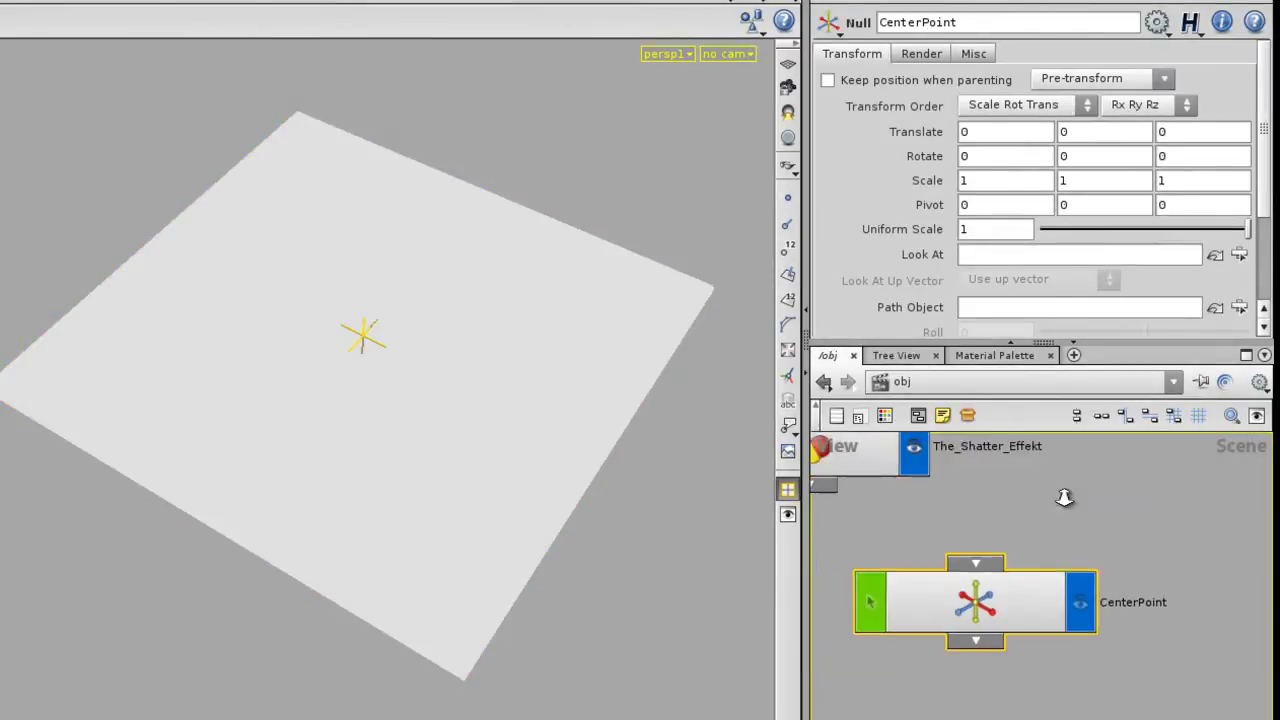
pyautogui.moveTo(1064, 497); pyautogui.dragTo(1066, 547, button='right')
pyautogui.doubleClick(926, 508)
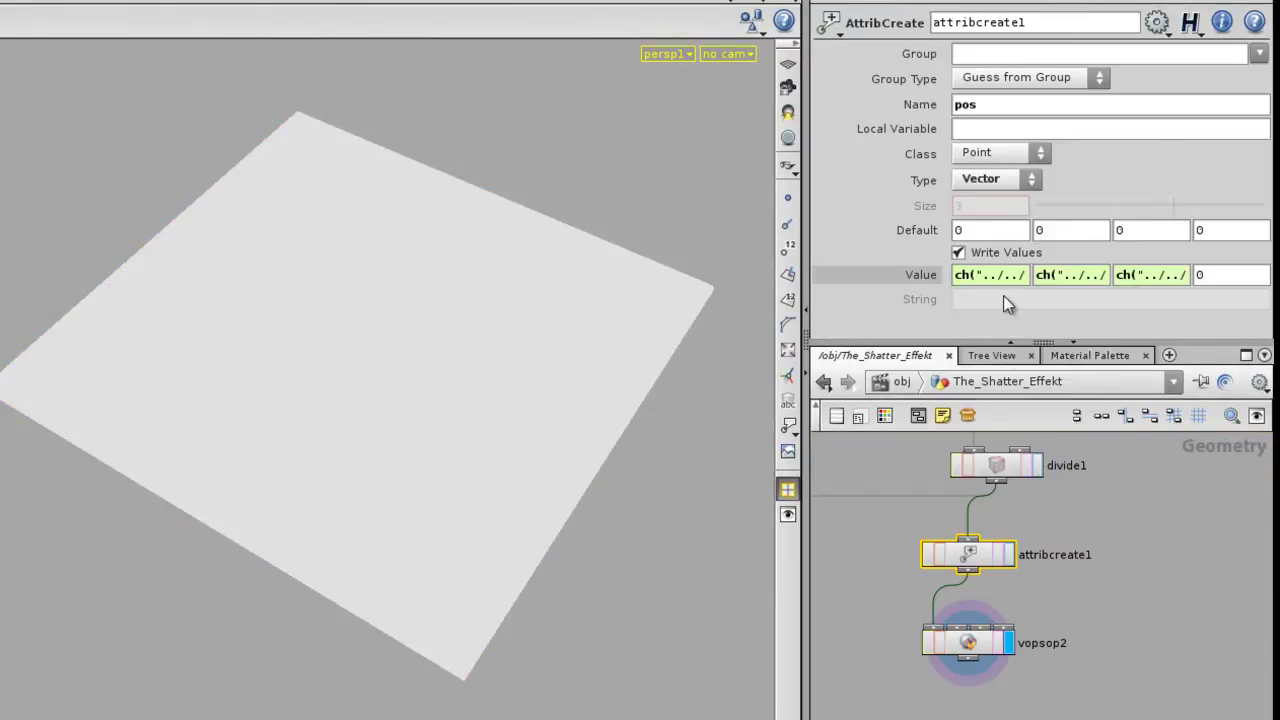
pyautogui.click(915, 281)
# - Inside vopsop2, add an Import Attribute node above global1
pyautogui.doubleClick(972, 643)
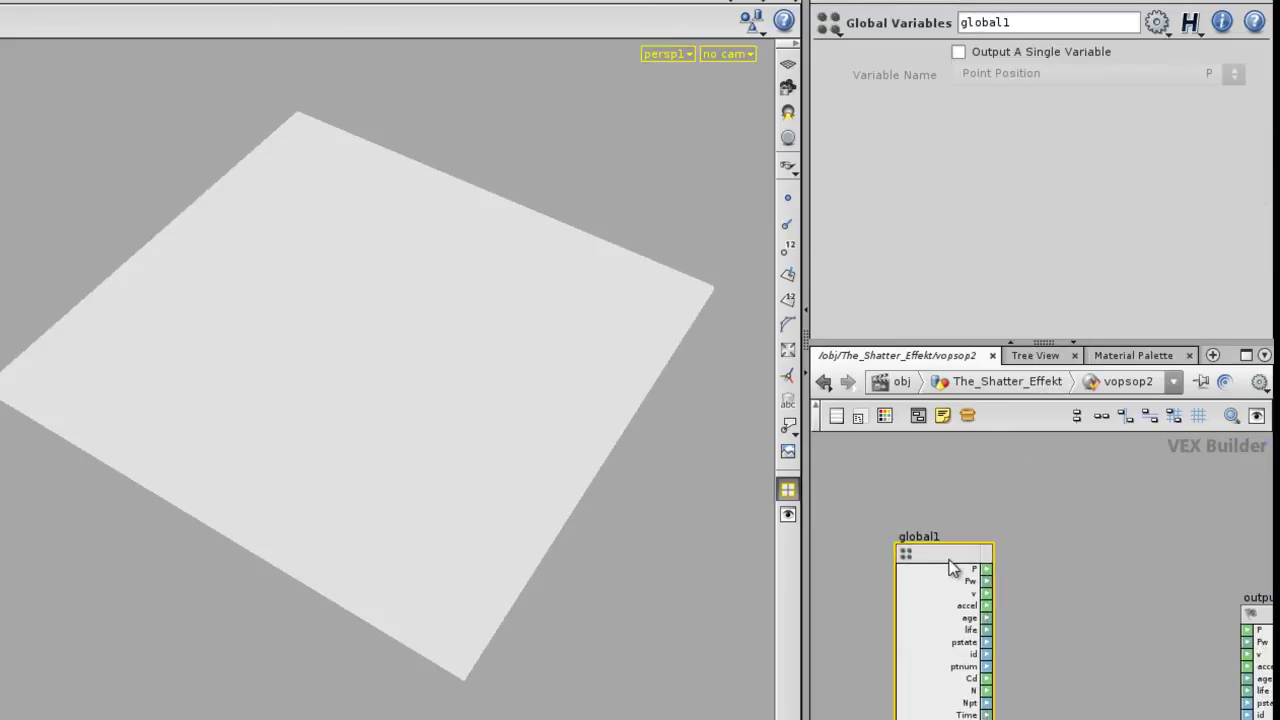
pyautogui.press('Tab')
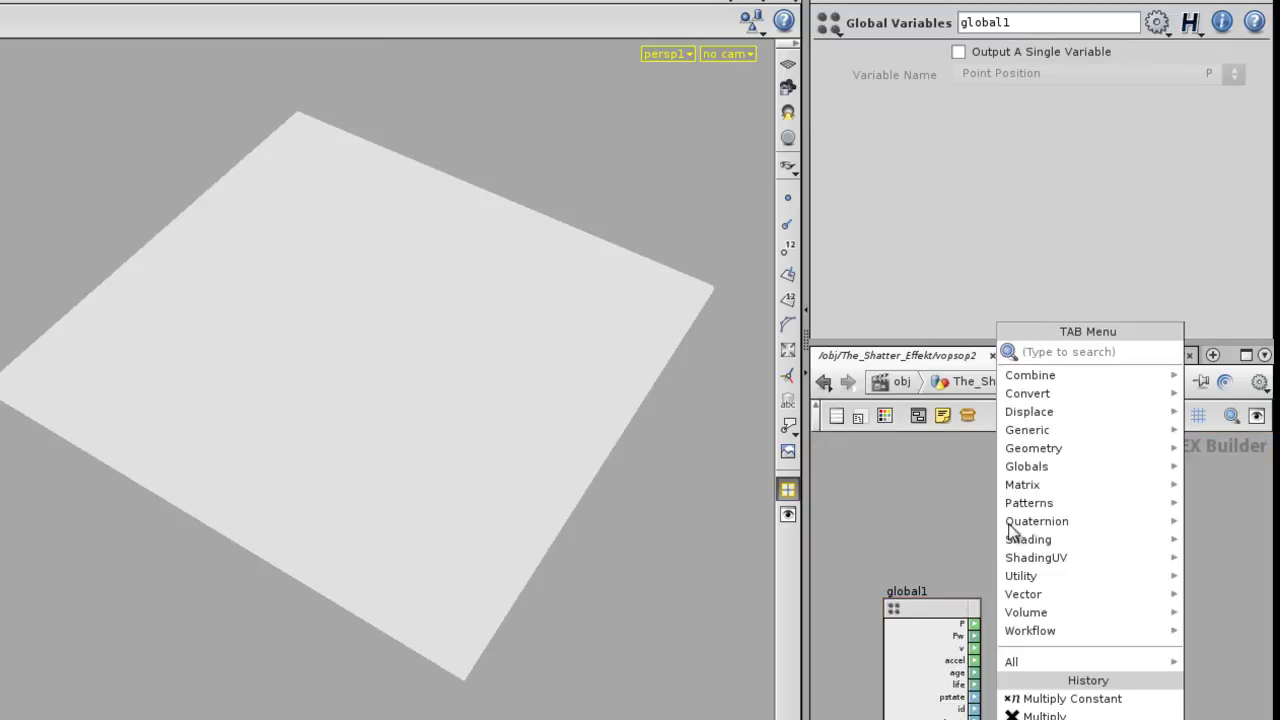
pyautogui.moveTo(1051, 450)
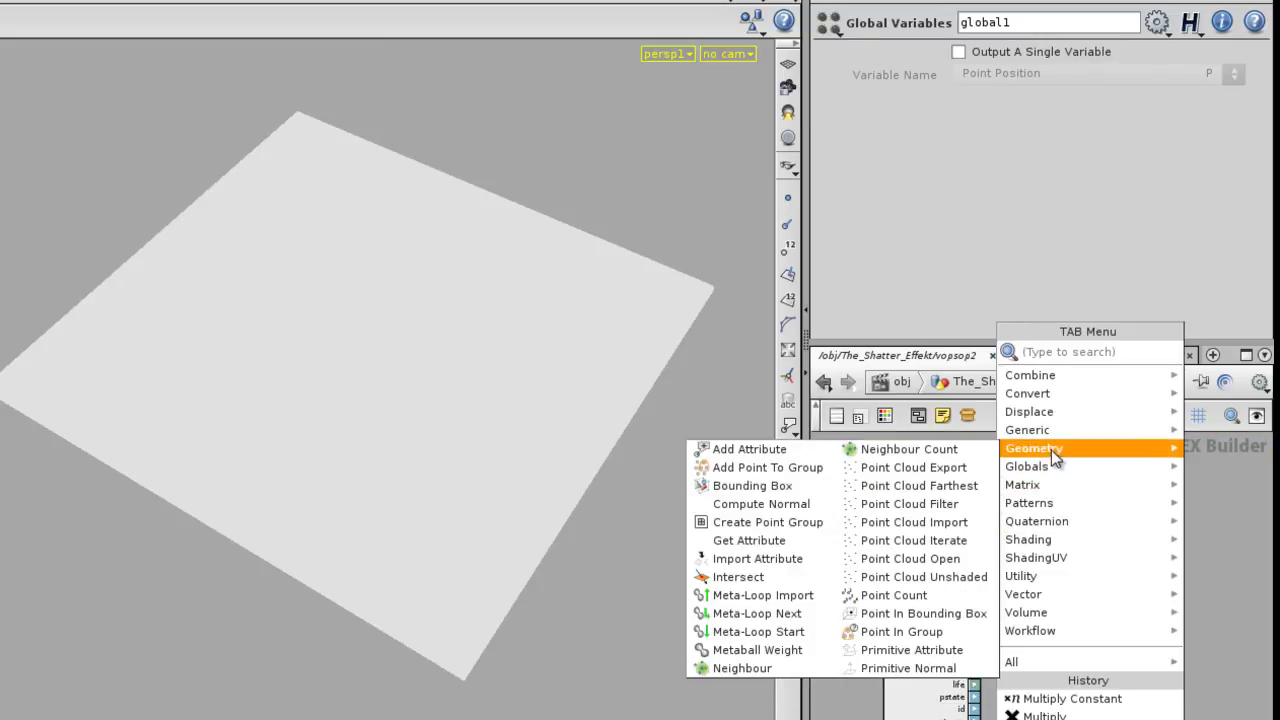
pyautogui.click(790, 557)
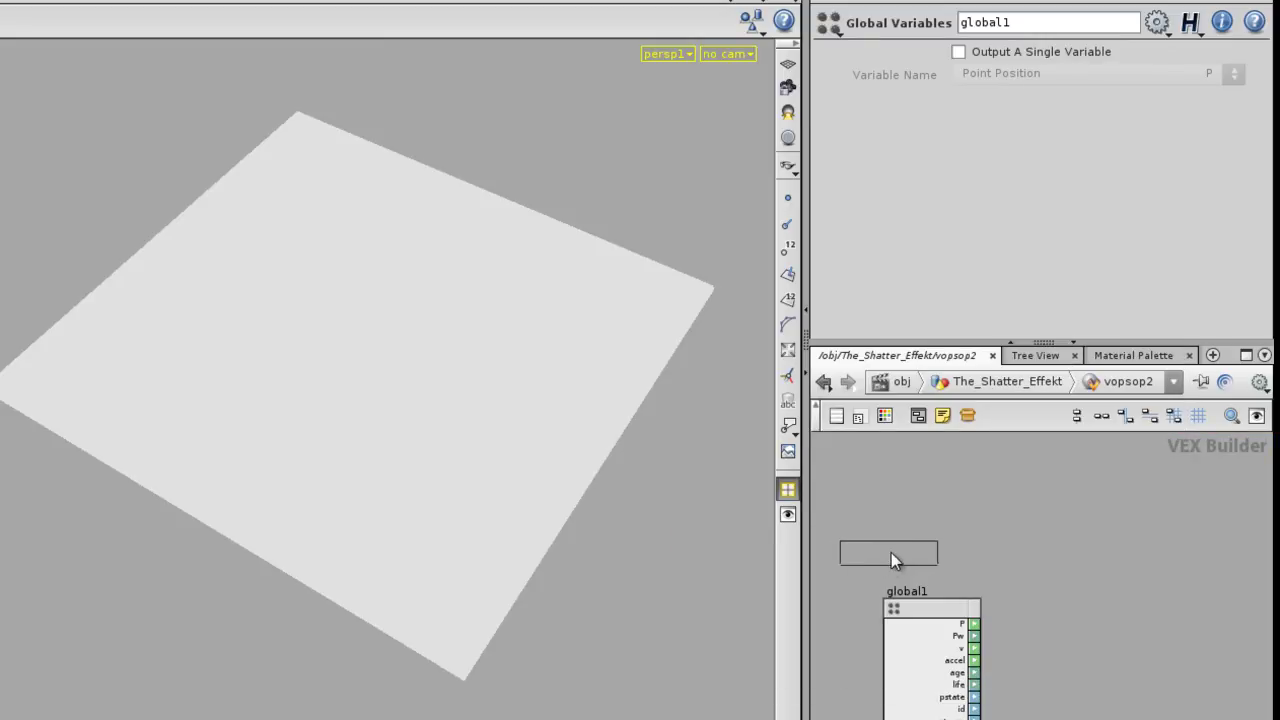
pyautogui.click(905, 500)
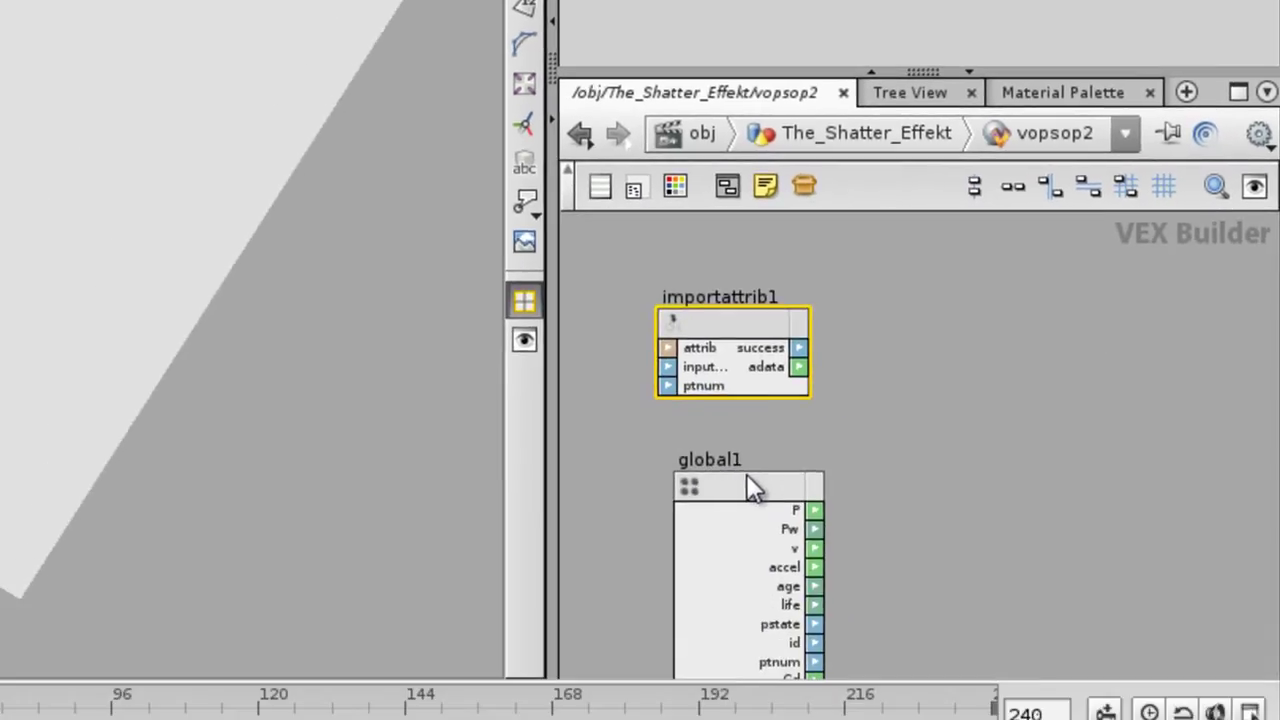
# - Line up the global1 node beneath importattrib1 and return to the The_Shatter_Effekt network
pyautogui.click(748, 478)
pyautogui.moveTo(758, 487); pyautogui.dragTo(746, 476)
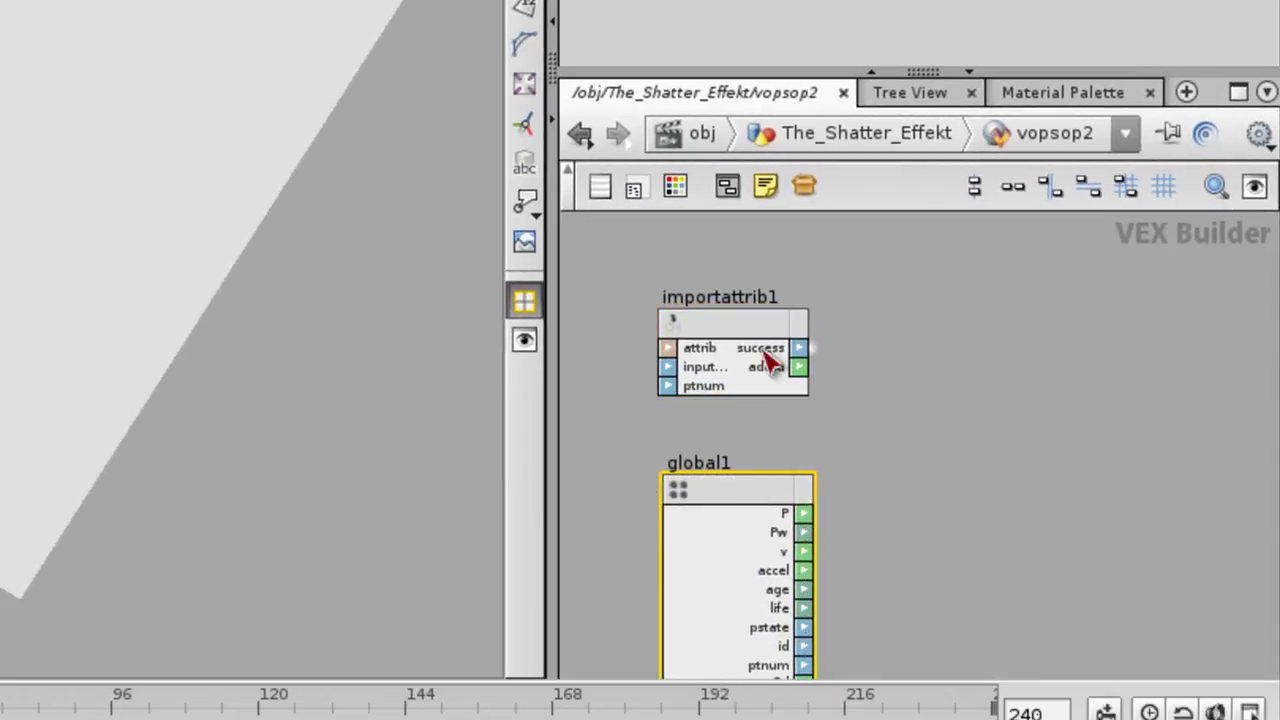
pyautogui.scroll(-3, 939, 410)
pyautogui.moveTo(902, 417); pyautogui.dragTo(802, 399, button='middle')
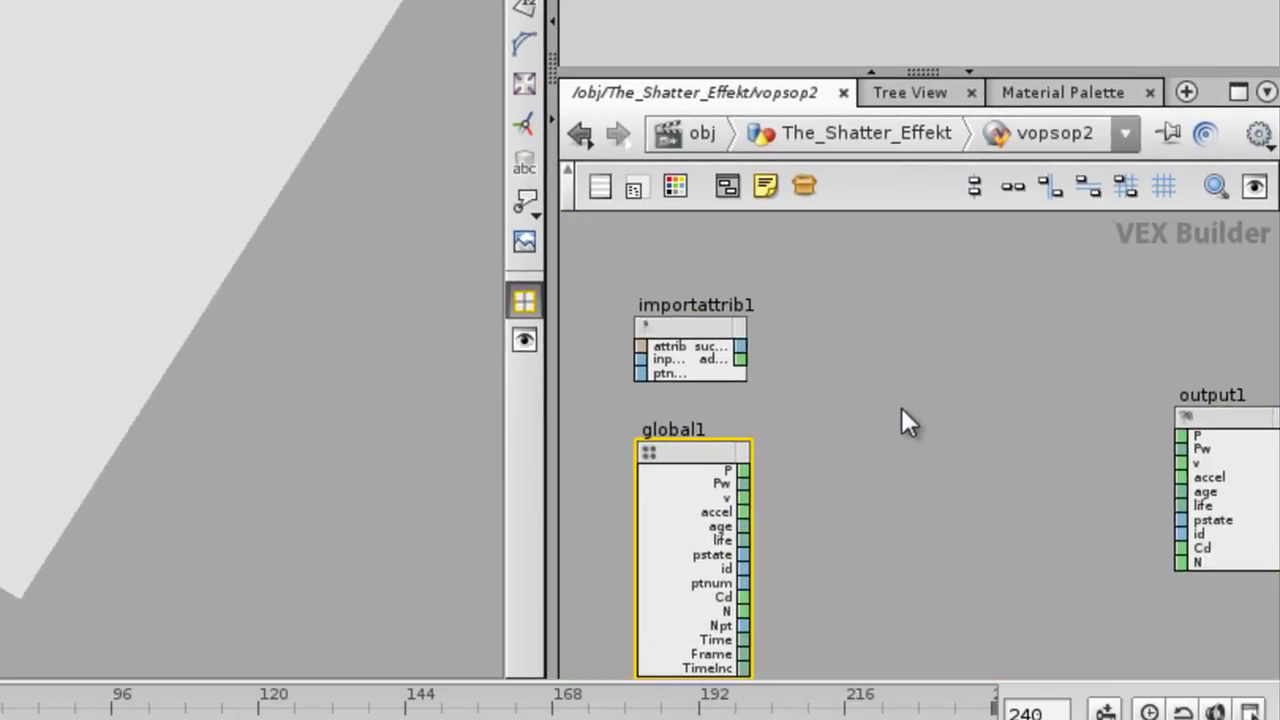
pyautogui.click(841, 356)
pyautogui.moveTo(808, 388); pyautogui.dragTo(871, 566, button='middle')
pyautogui.press('u')
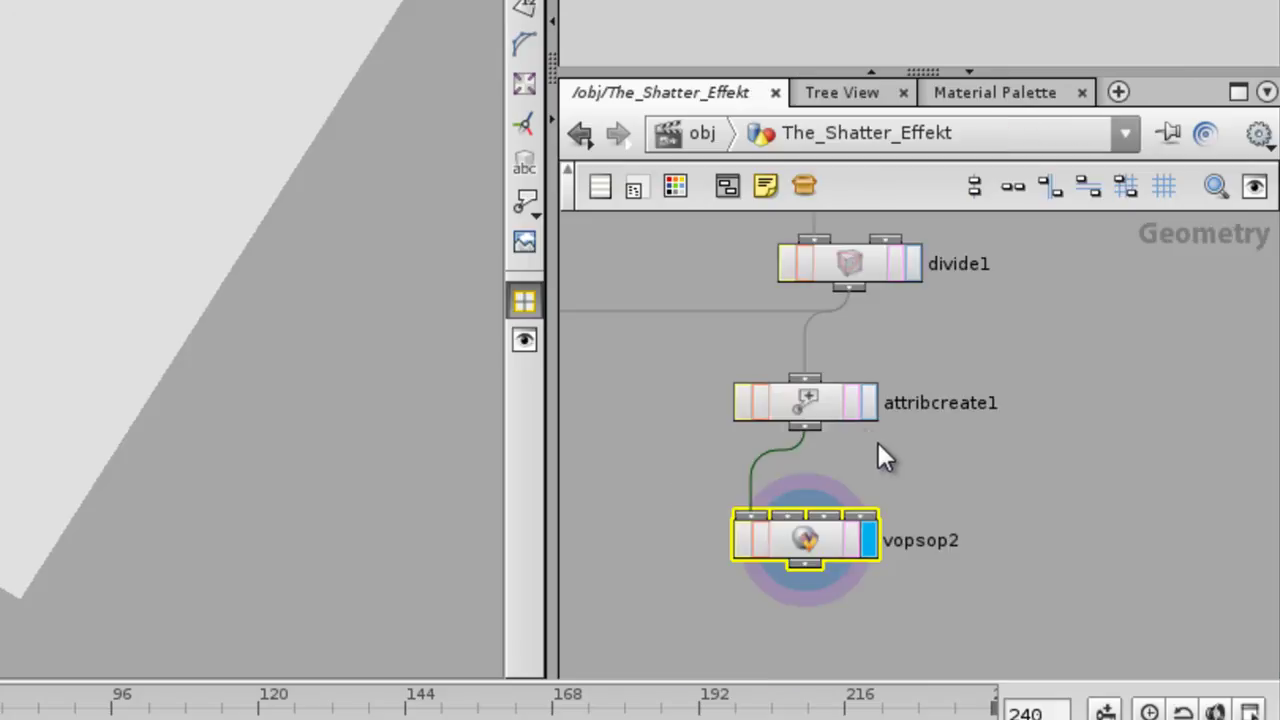
pyautogui.moveTo(877, 449); pyautogui.dragTo(855, 432, button='middle')
pyautogui.scroll(-2, 852, 425)
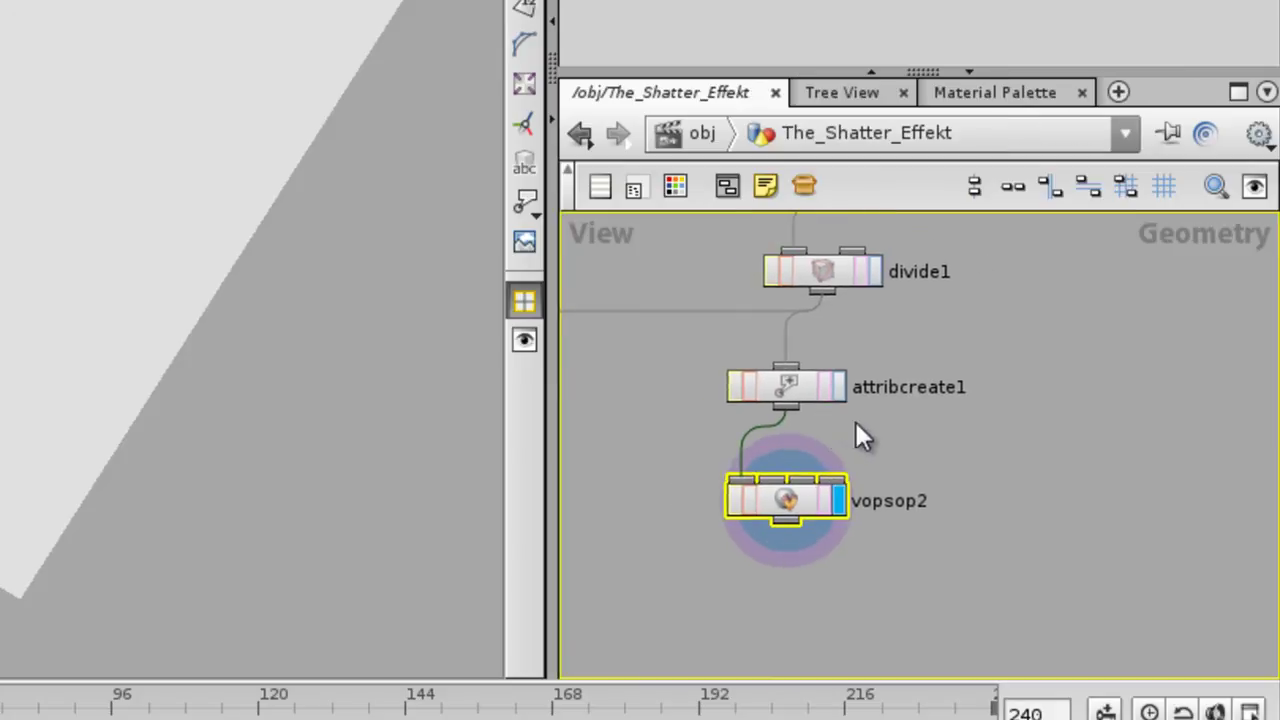
# - Inside vopsop2, add a second Import Attribute node between importattrib1 and global1 and set its Attribute to P
pyautogui.doubleClick(769, 507)
pyautogui.scroll(3, 849, 443)
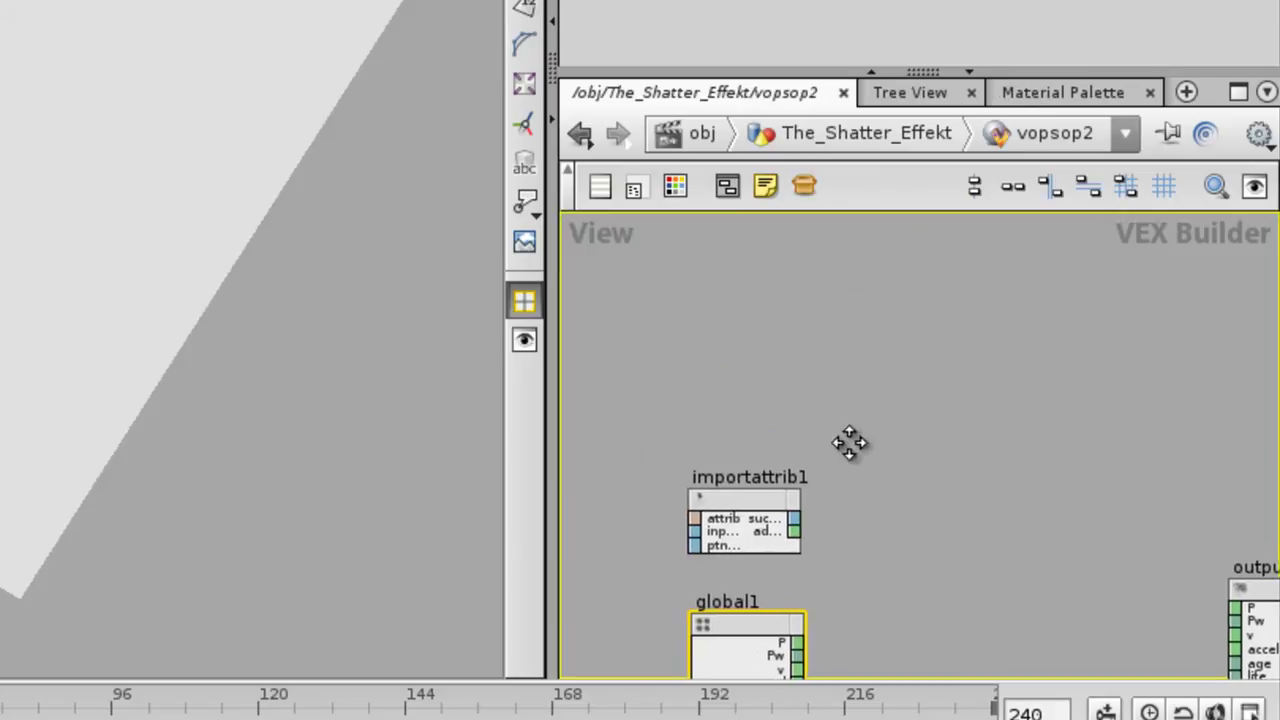
pyautogui.moveTo(751, 402); pyautogui.dragTo(742, 302)
pyautogui.press('Tab')
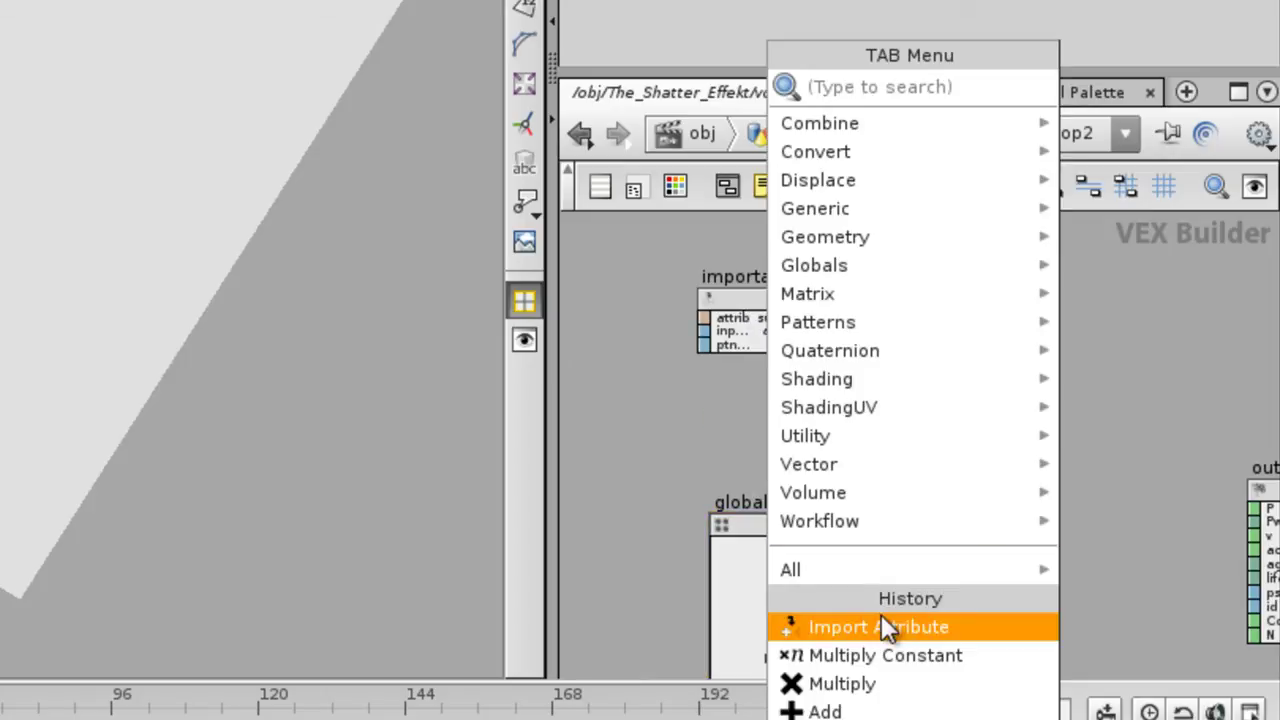
pyautogui.click(884, 624)
pyautogui.click(766, 456)
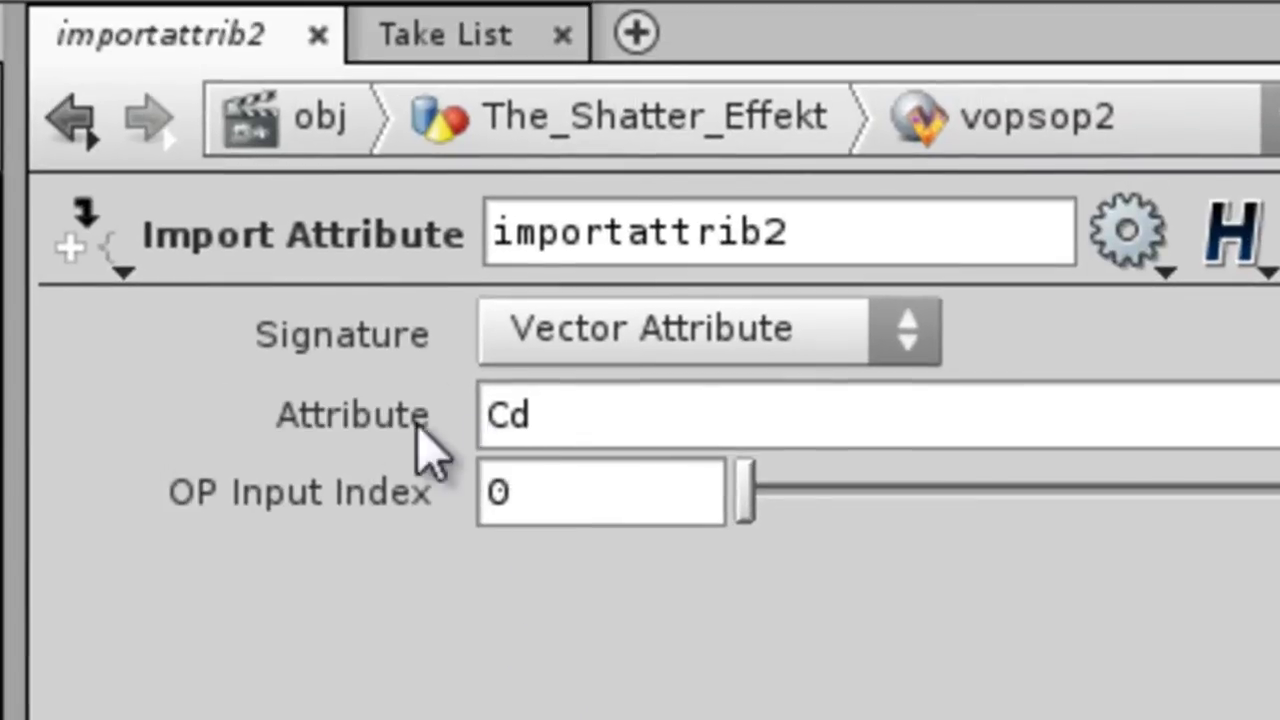
pyautogui.doubleClick(540, 416)
pyautogui.press('Return')
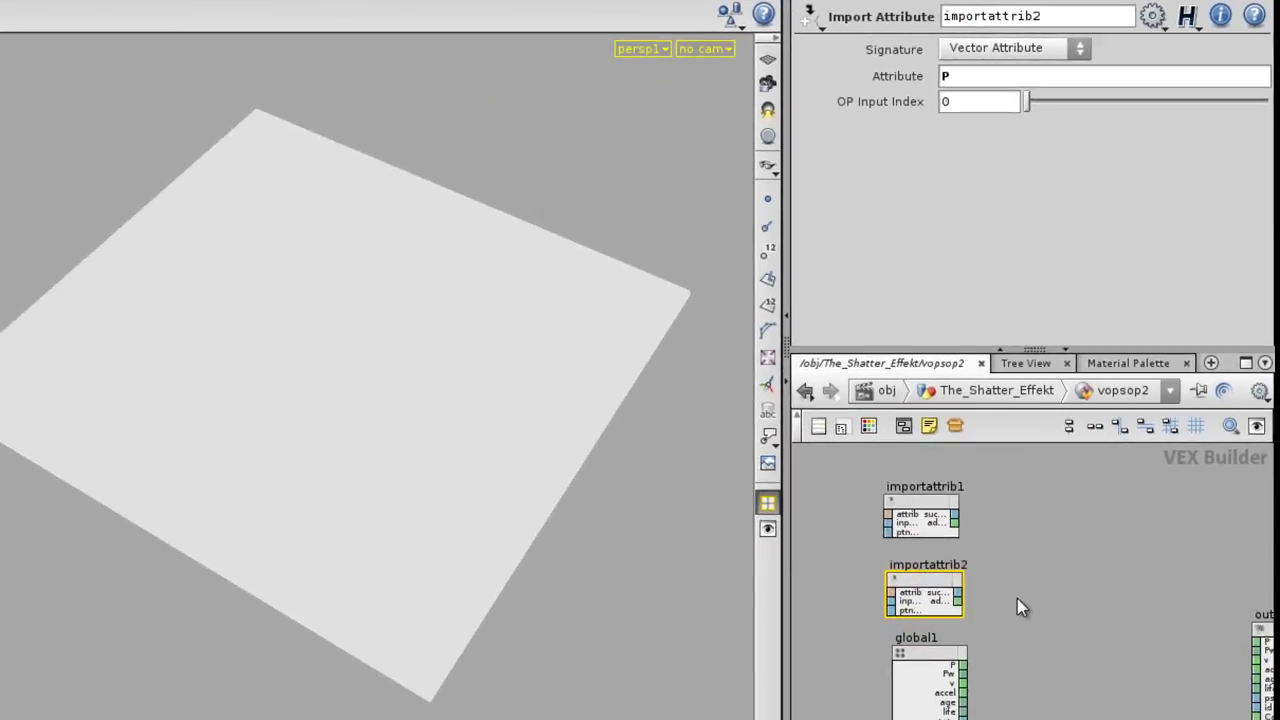
# - Inspect global1's position output and shift the global1 and importattrib2 nodes slightly to tidy the layout
pyautogui.moveTo(1025, 598); pyautogui.dragTo(1043, 542, button='middle')
pyautogui.scroll(4, 1043, 542)
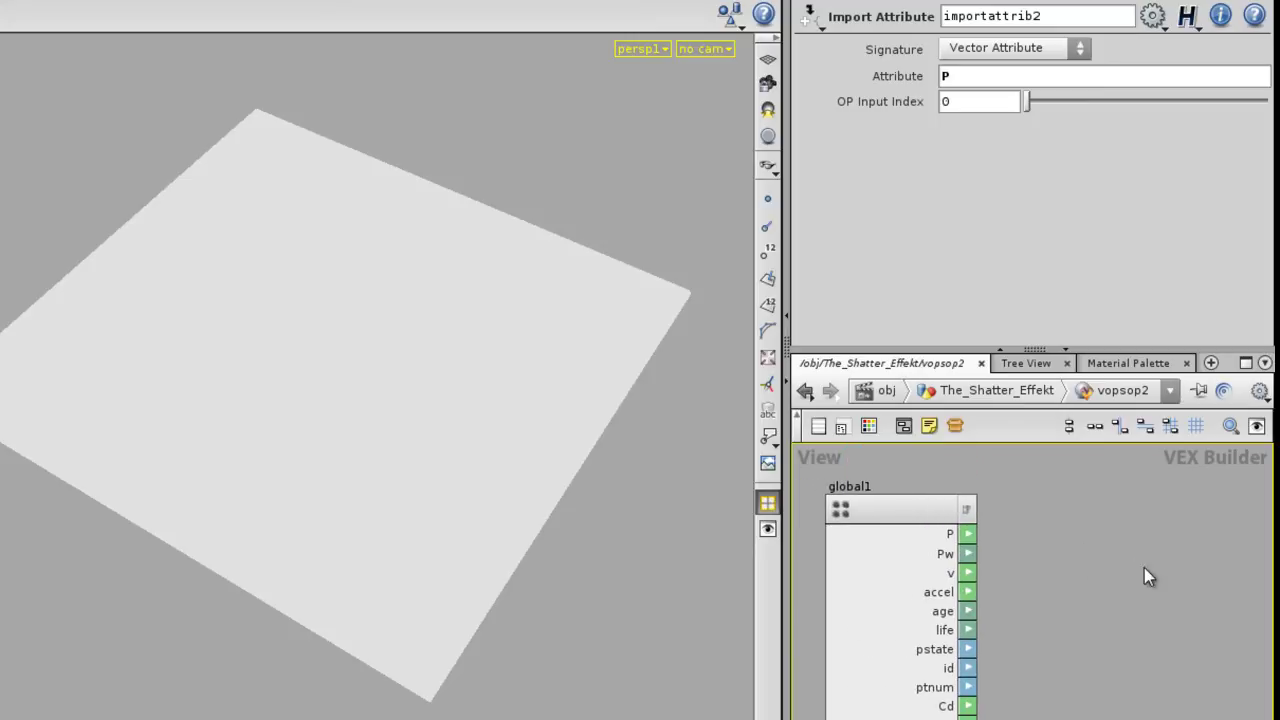
pyautogui.click(975, 535)
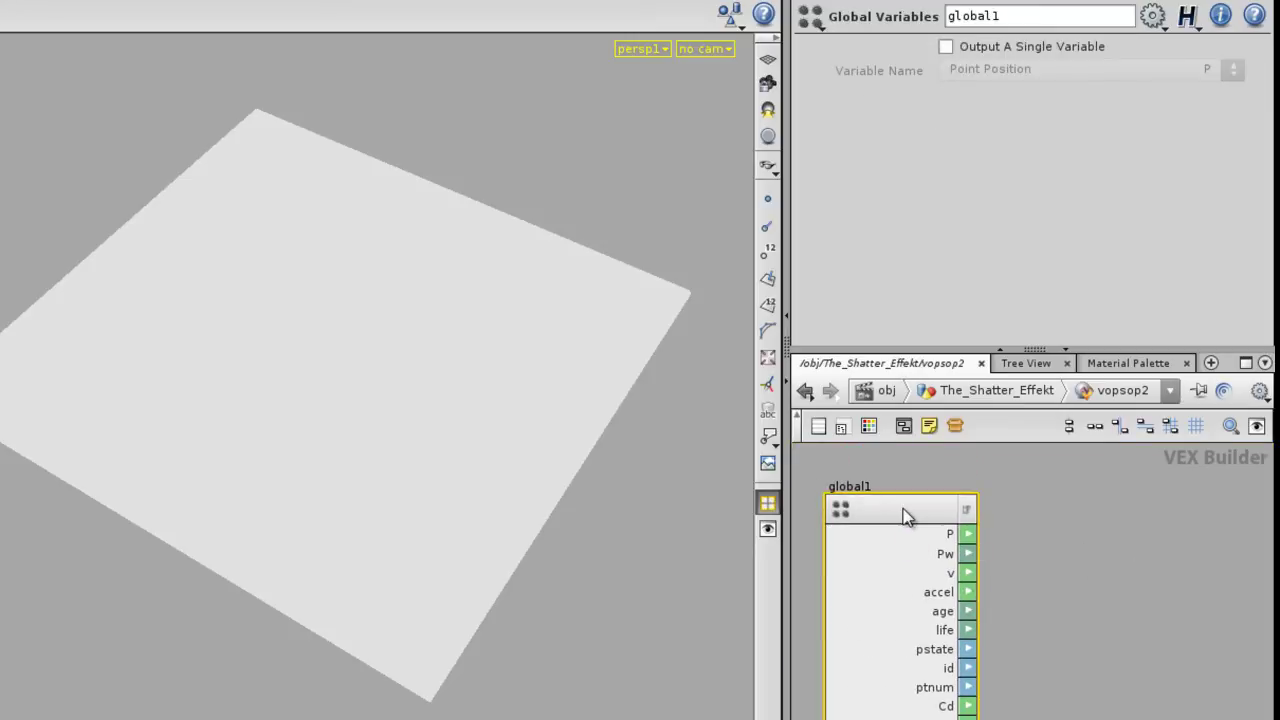
pyautogui.moveTo(908, 511); pyautogui.dragTo(923, 477)
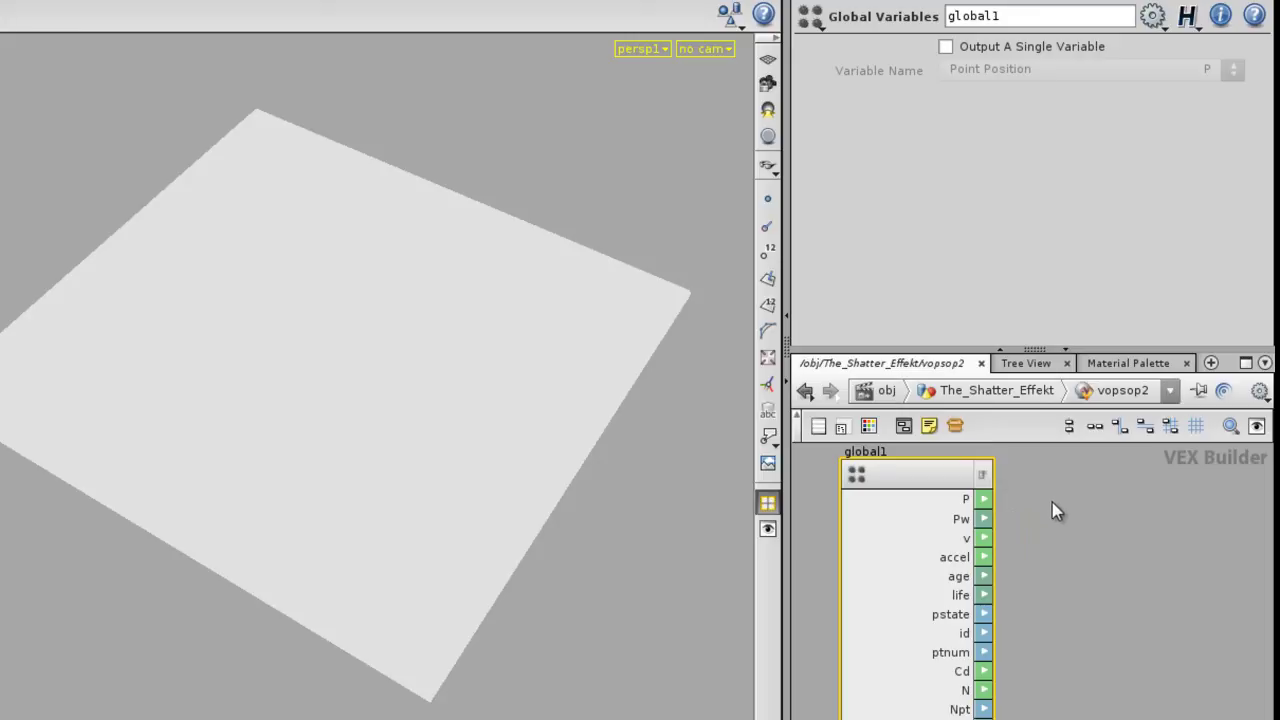
pyautogui.moveTo(1155, 595); pyautogui.dragTo(1155, 705, button='middle')
pyautogui.moveTo(903, 580); pyautogui.dragTo(924, 548)
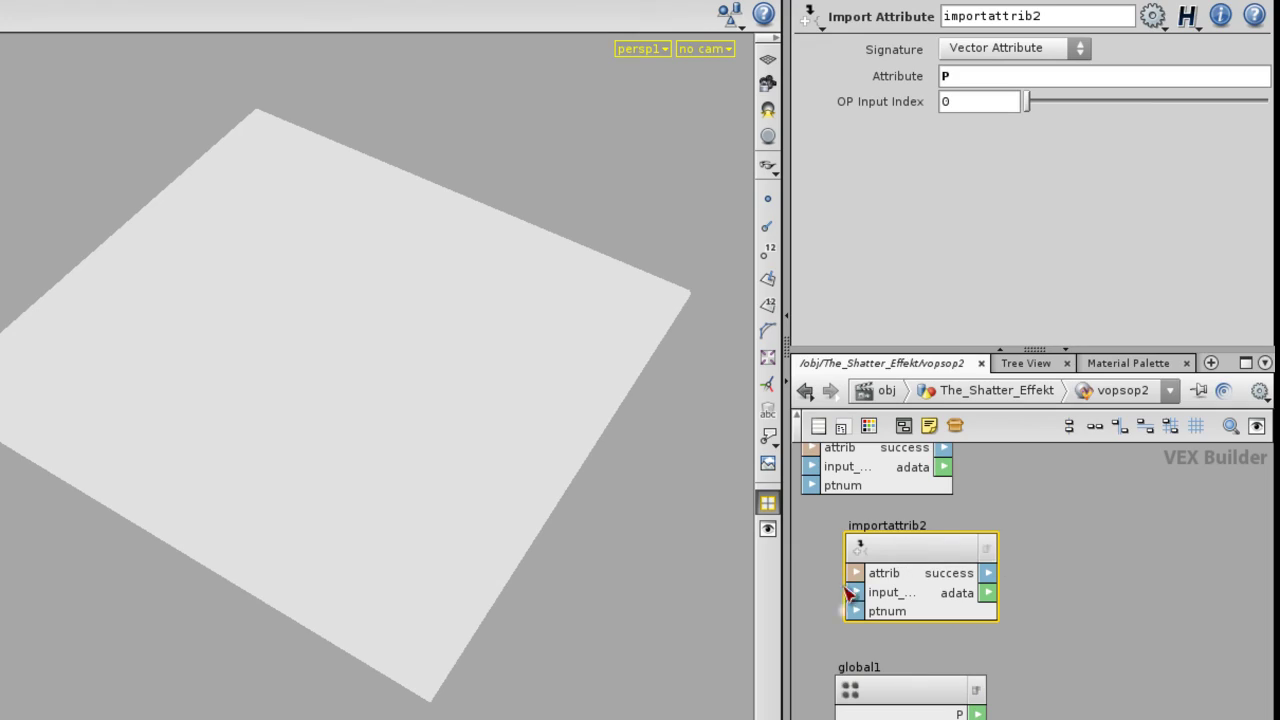
# - Display the grid as wireframe in the viewport and view its shattered cells from another angle
pyautogui.press('w')
pyautogui.moveTo(340, 440); pyautogui.dragTo(306, 458)
pyautogui.moveTo(306, 458); pyautogui.dragTo(220, 500, button='right')
pyautogui.moveTo(218, 500)
pyautogui.mouseDown()
pyautogui.moveTo(283, 511)
pyautogui.moveTo(197, 511)
pyautogui.mouseUp()
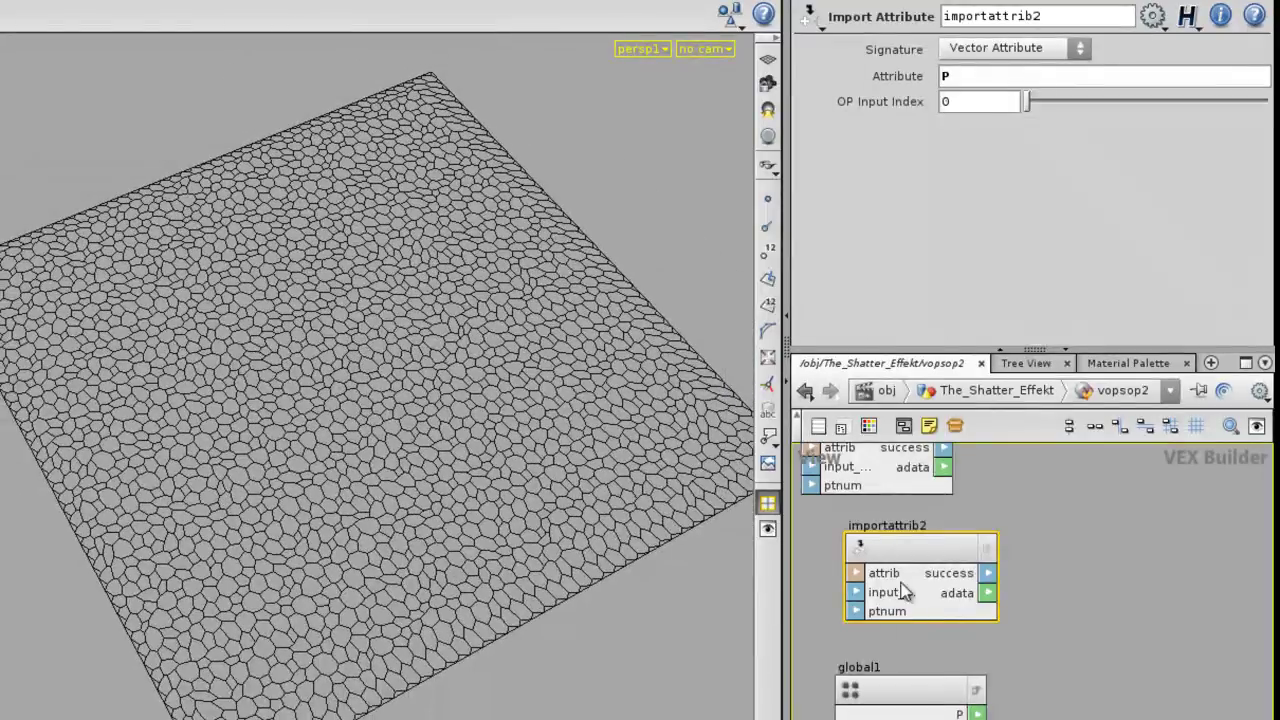
# - Line up importattrib1 more closely above importattrib2 and zoom in on importattrib2's inputs
pyautogui.moveTo(942, 563); pyautogui.dragTo(1020, 590, button='middle')
pyautogui.scroll(-2, 1063, 534)
pyautogui.moveTo(1061, 537); pyautogui.dragTo(1104, 551, button='middle')
pyautogui.moveTo(1025, 489); pyautogui.dragTo(1050, 490)
pyautogui.scroll(4, 1000, 595)
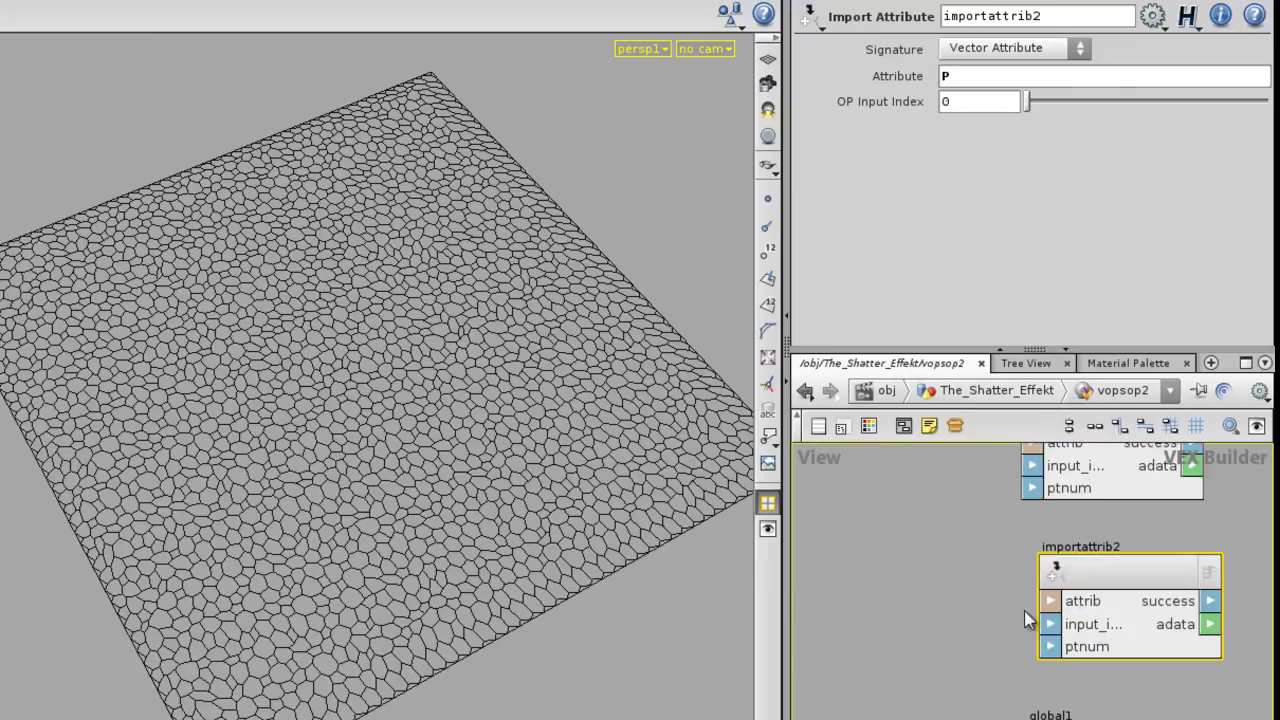